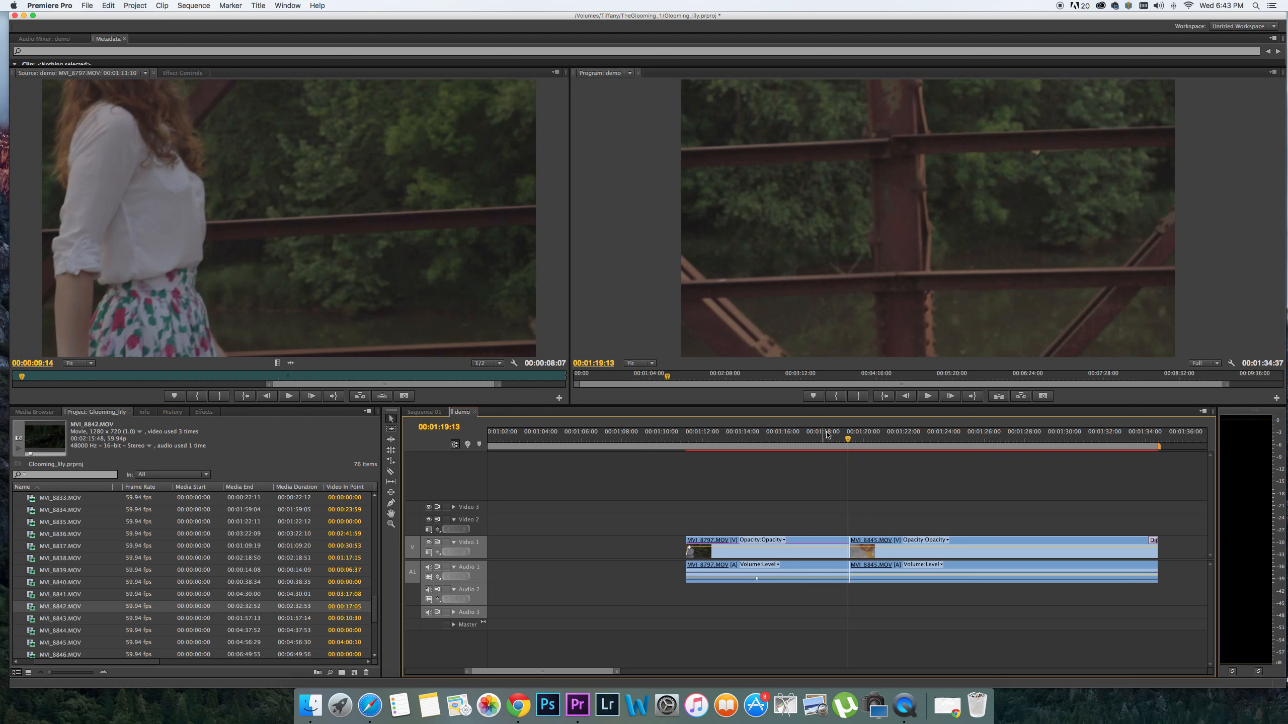
Clear the effects search filter and apply the Cross Dissolve video transition to the cut between MVI_8797.MOV and MVI_8845.MOV
{"action": "left_click", "coordinate": [837, 435]}
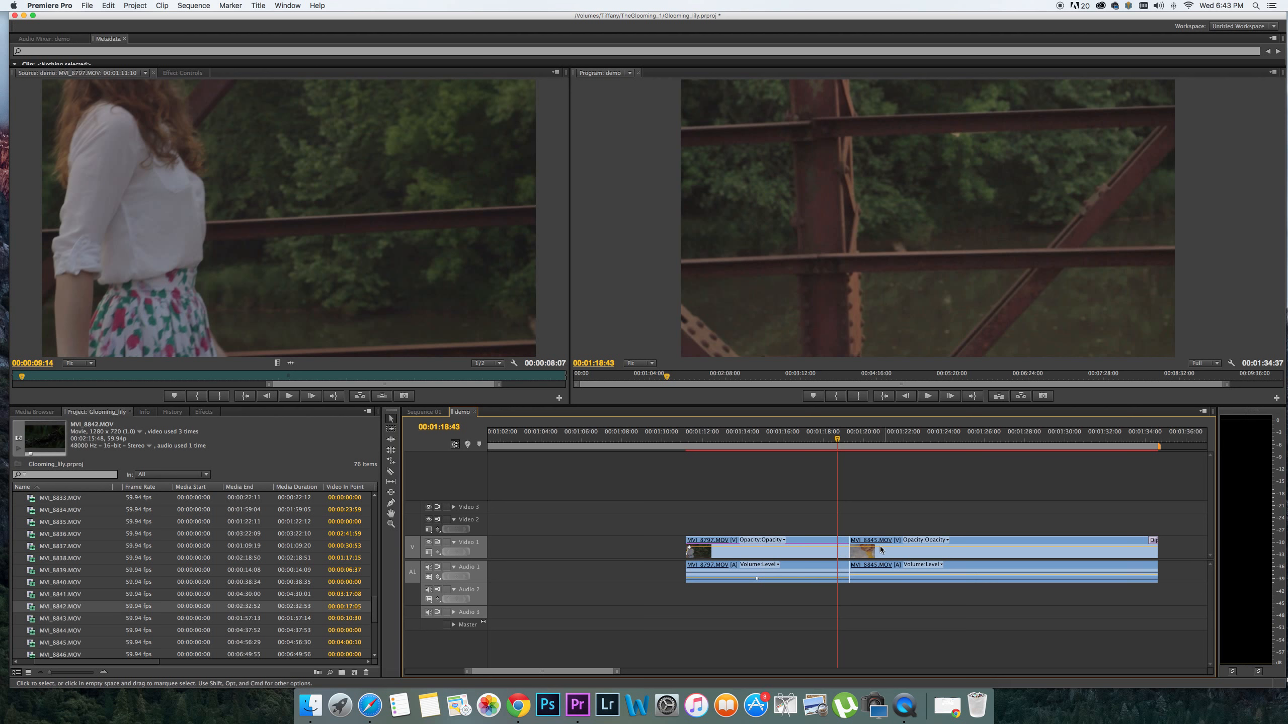
{"action": "left_click", "coordinate": [204, 412]}
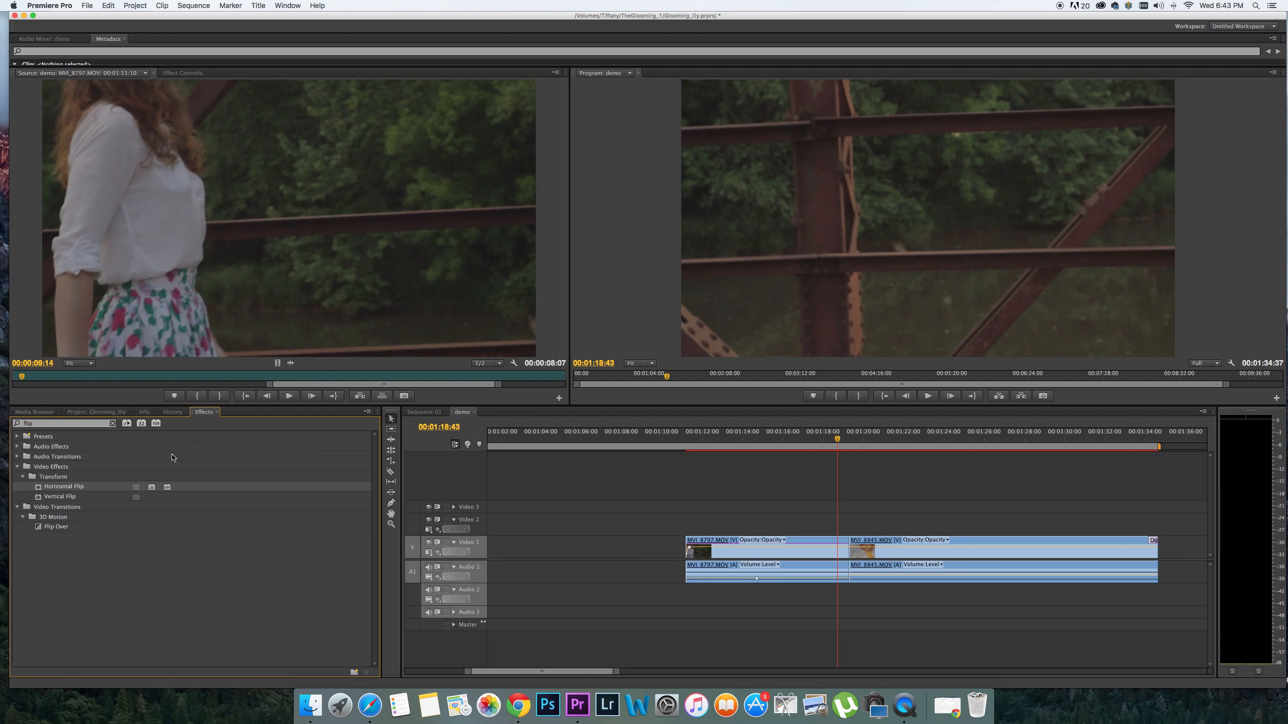
{"action": "left_click", "coordinate": [17, 466]}
{"action": "left_click", "coordinate": [81, 412]}
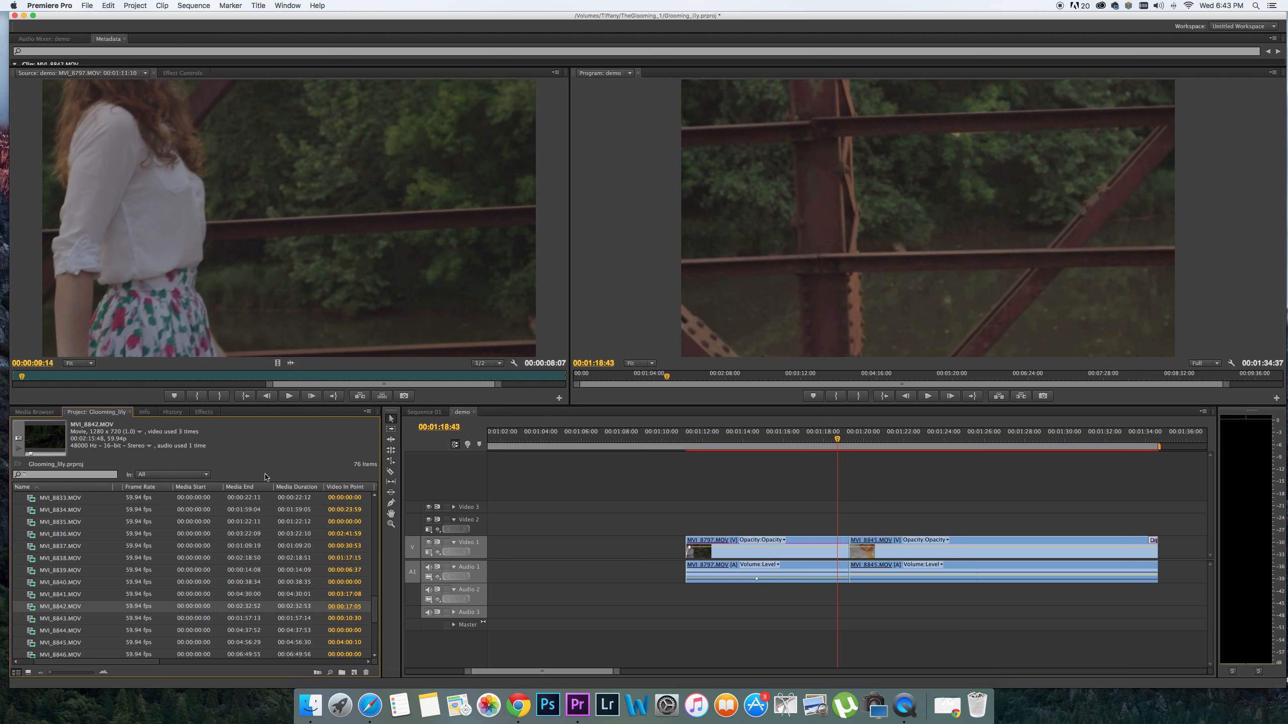
{"action": "left_click", "coordinate": [204, 413]}
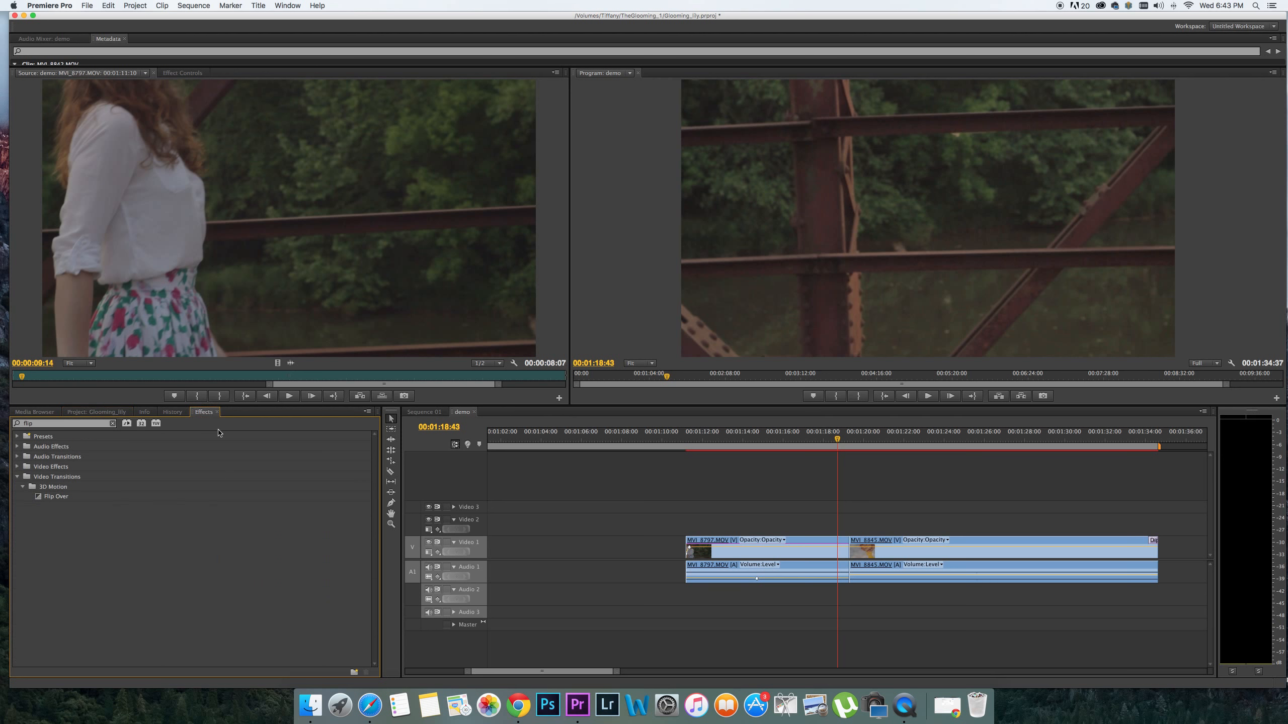
{"action": "left_click", "coordinate": [17, 477]}
{"action": "left_click", "coordinate": [113, 423]}
{"action": "left_click", "coordinate": [18, 477]}
{"action": "left_click", "coordinate": [22, 497]}
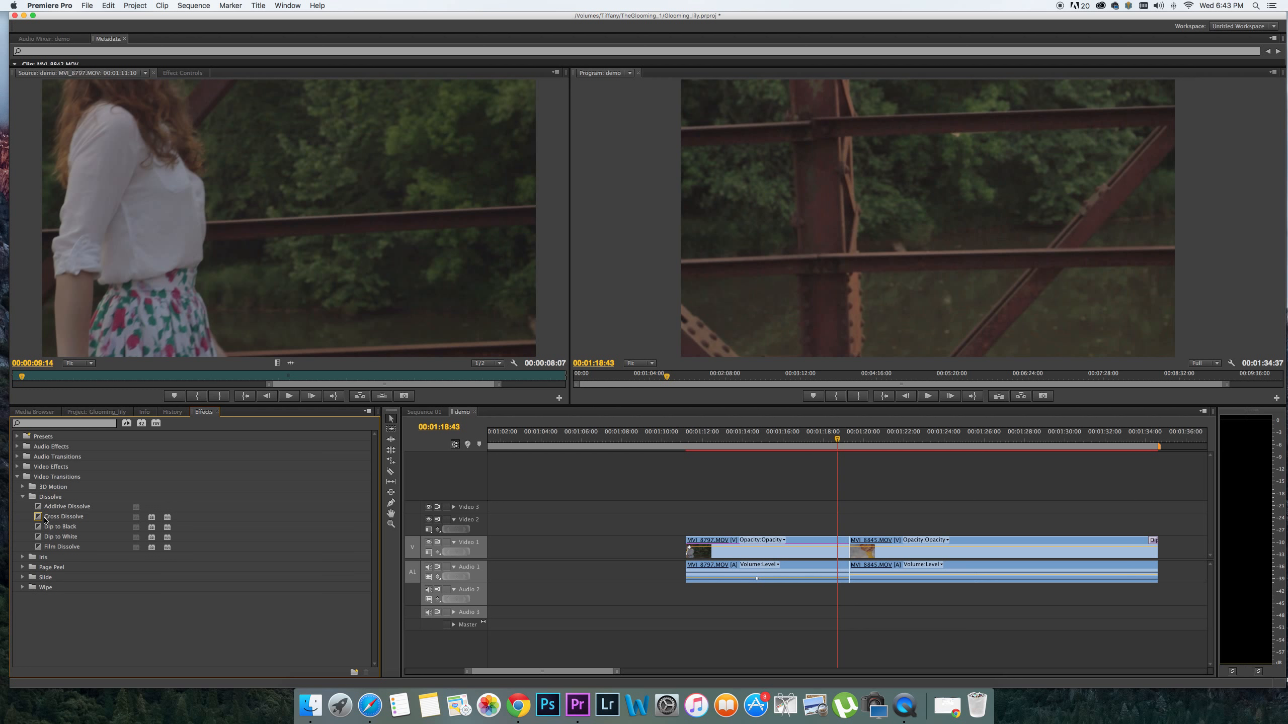
{"action": "left_click_drag", "start_coordinate": [43, 519], "coordinate": [847, 554]}
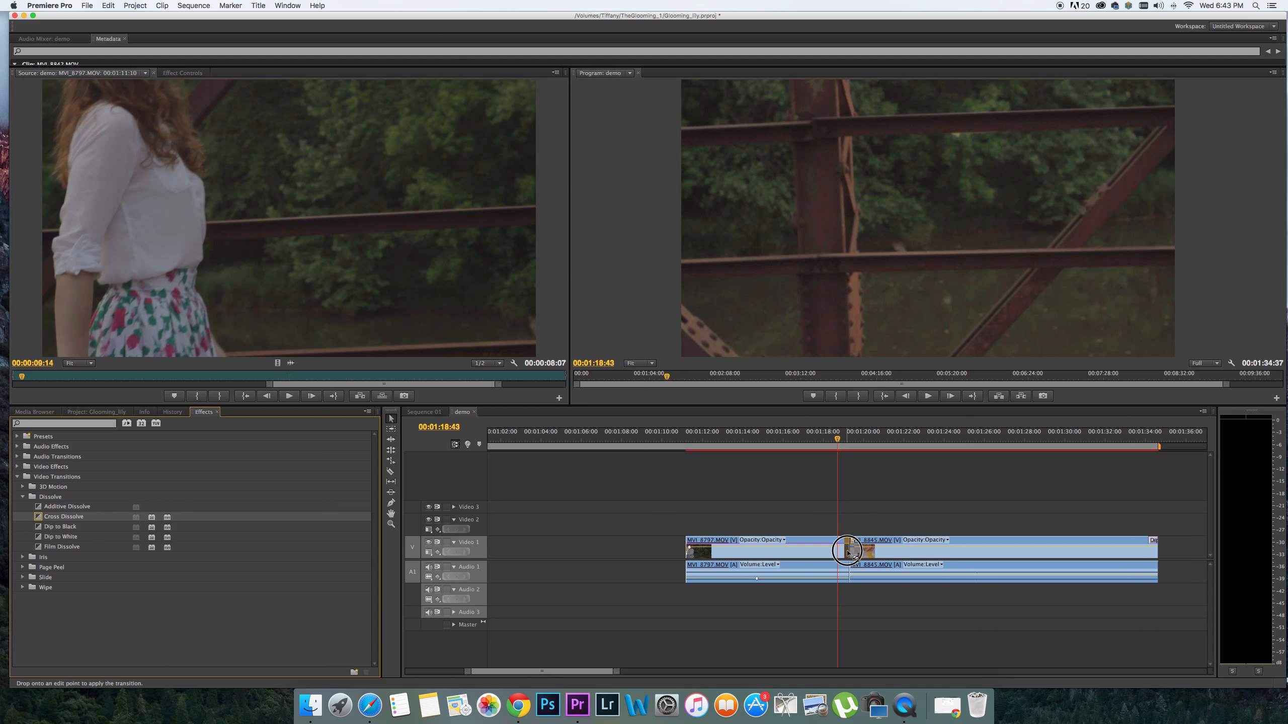
{"action": "left_click_drag", "start_coordinate": [848, 552], "coordinate": [848, 554]}
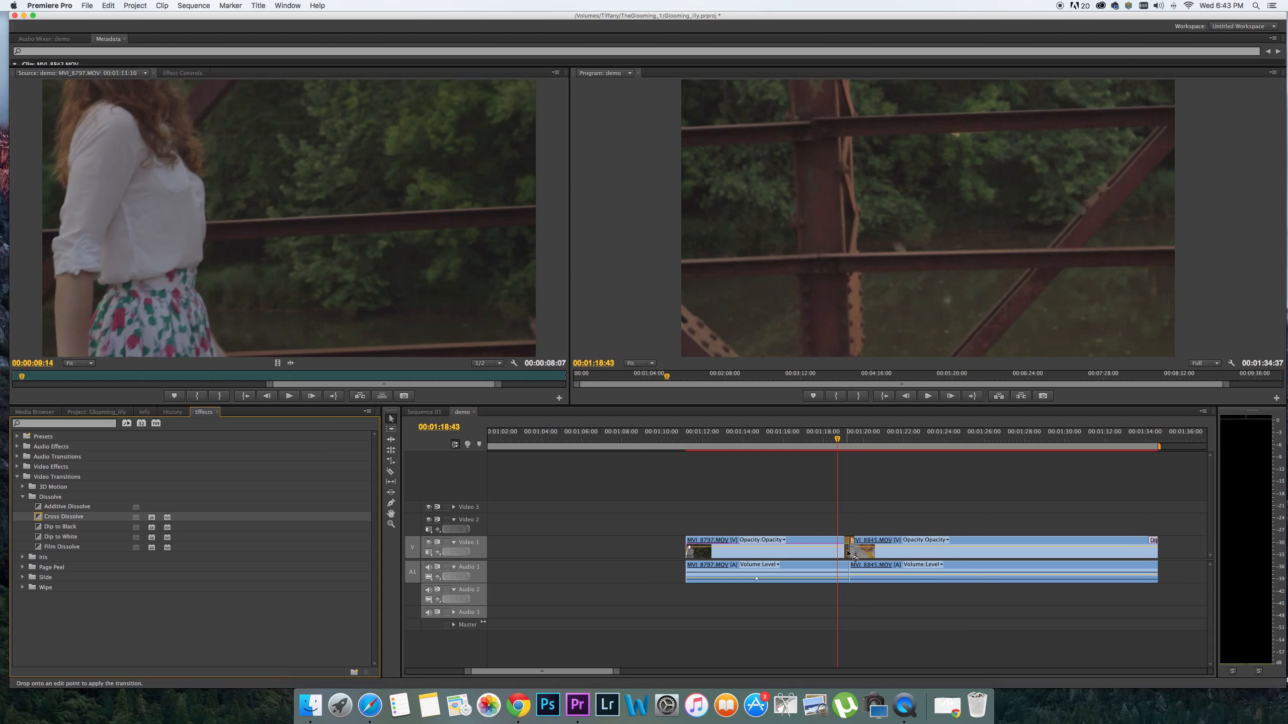
Lengthen the Cross Dissolve on both sides, from about 00:01:18:18 to about 00:01:20:10, and play it back
{"action": "left_click", "coordinate": [845, 444]}
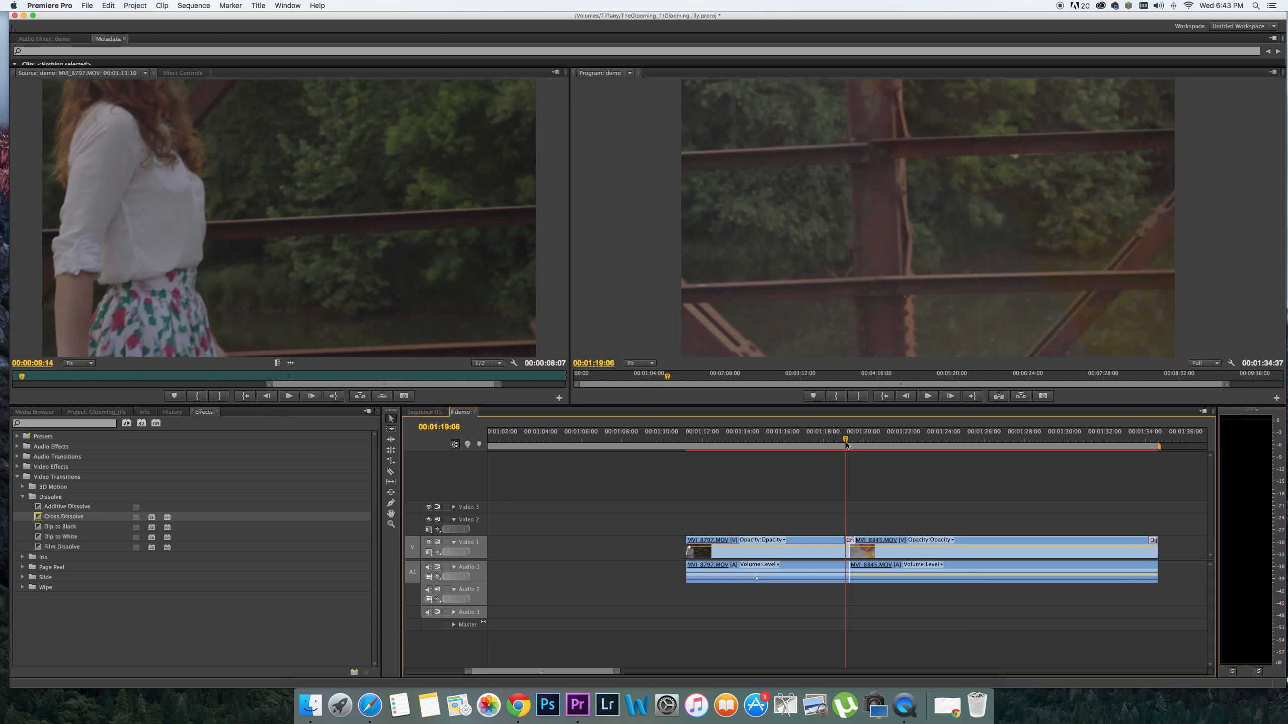
{"action": "key", "text": "="}
{"action": "key", "text": "="}
{"action": "key", "text": "="}
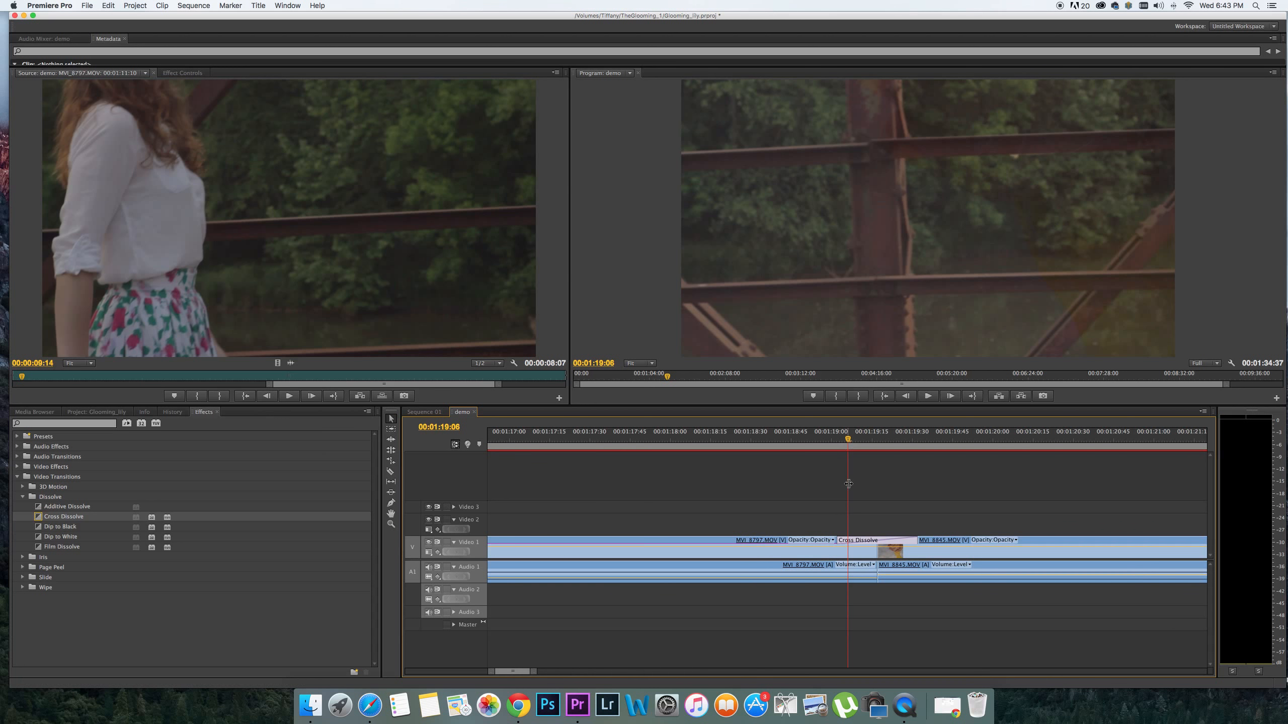
{"action": "left_click_drag", "start_coordinate": [837, 541], "coordinate": [720, 542]}
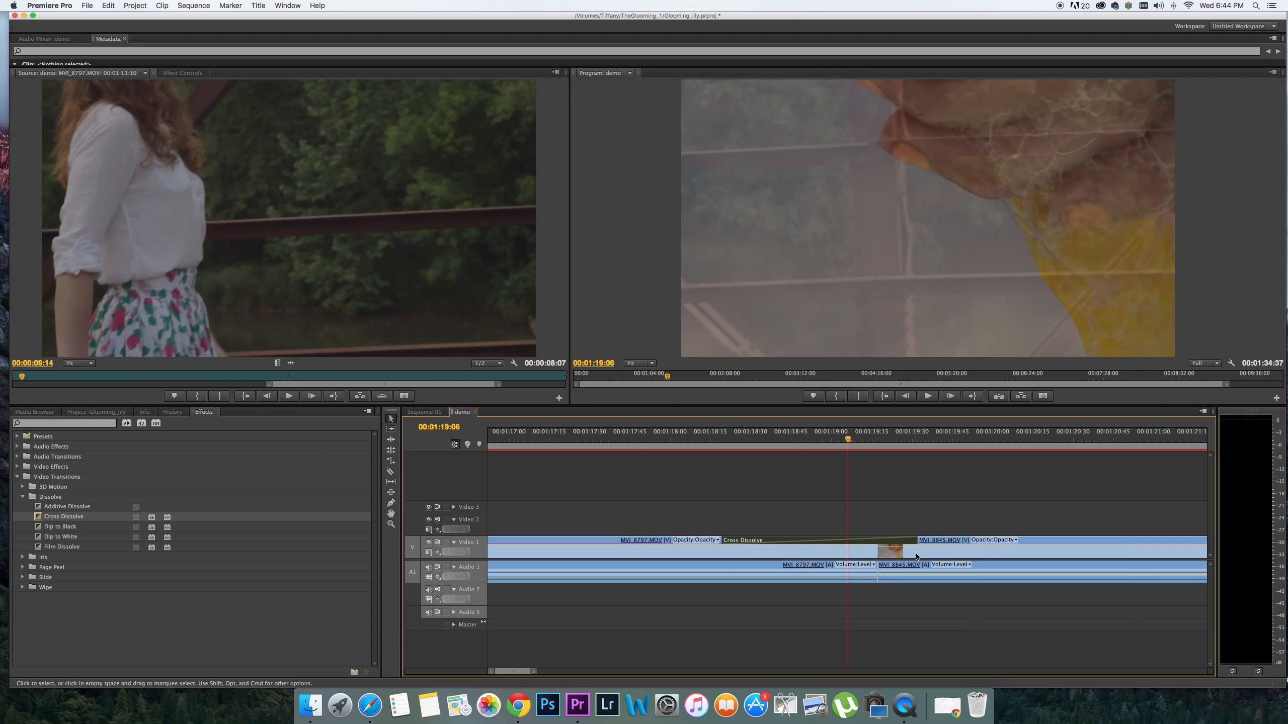
{"action": "left_click_drag", "start_coordinate": [916, 542], "coordinate": [1019, 545]}
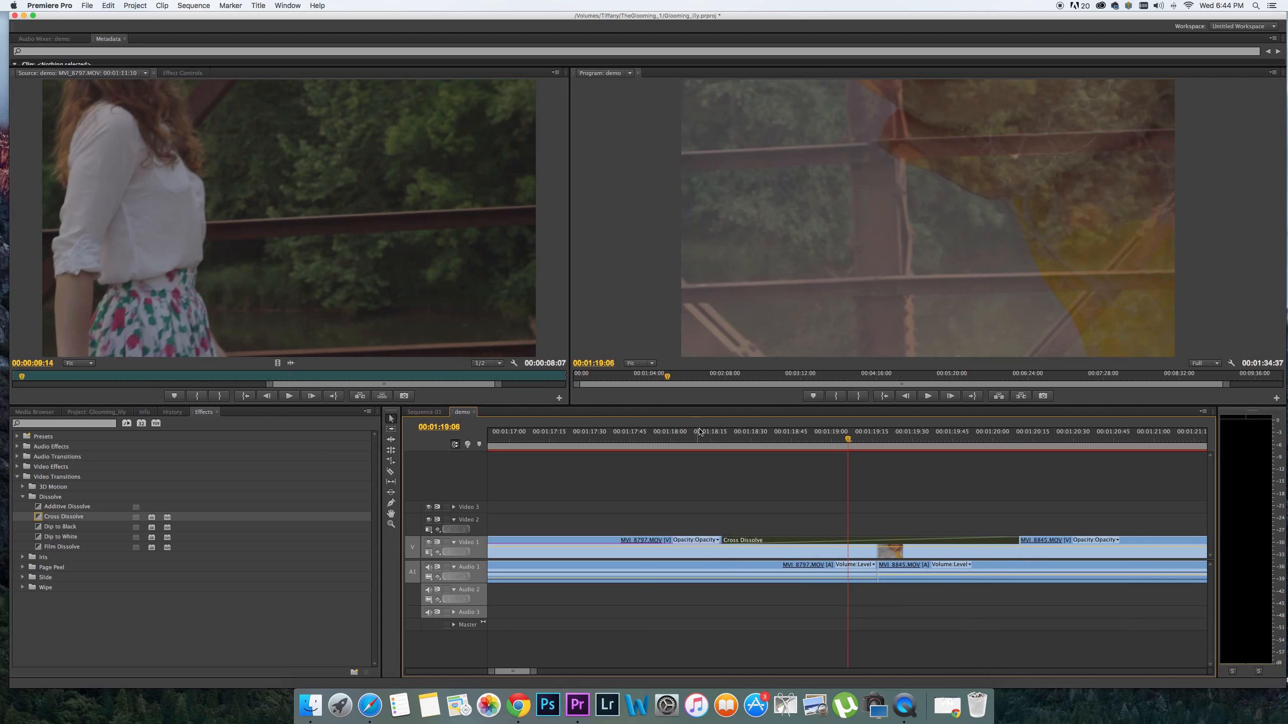
{"action": "left_click", "coordinate": [703, 440]}
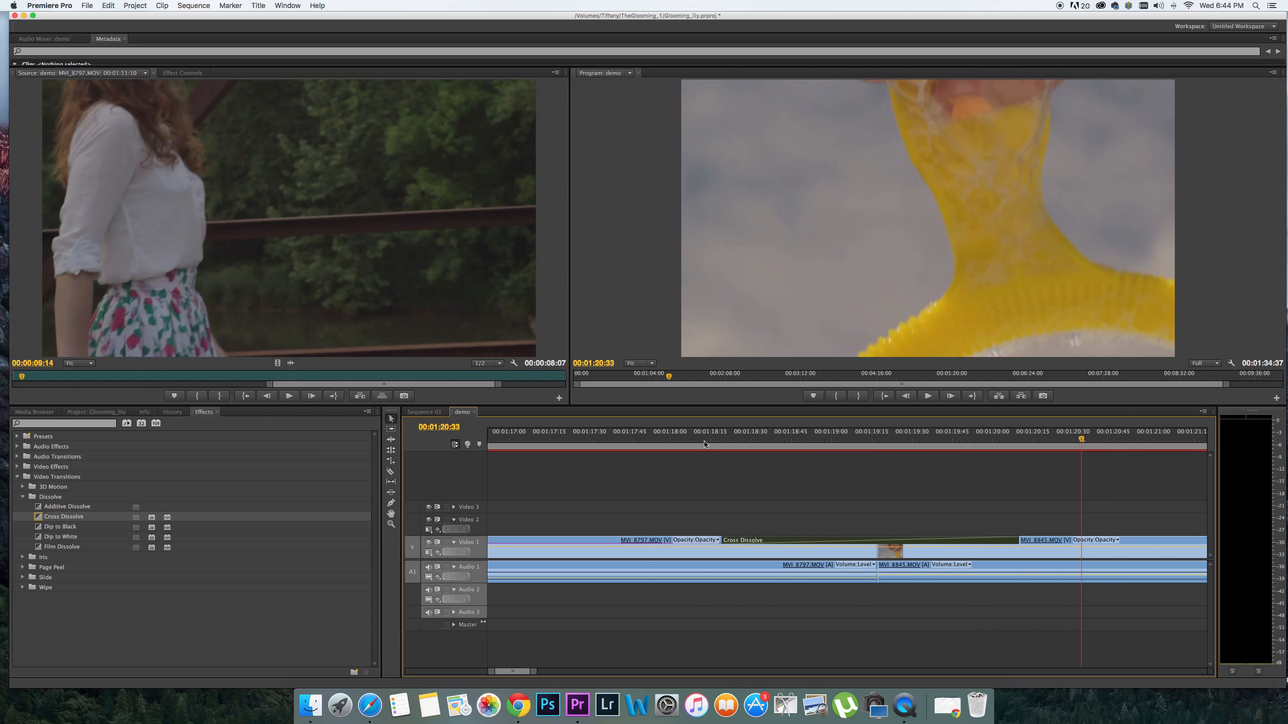
Extend both ends of the Cross Dissolve further, moving its start about 00:00:01:48 earlier, and play back the longer transition
{"action": "key", "text": "minus"}
{"action": "key", "text": "minus"}
{"action": "key", "text": "minus"}
{"action": "key", "text": "minus"}
{"action": "key", "text": "minus"}
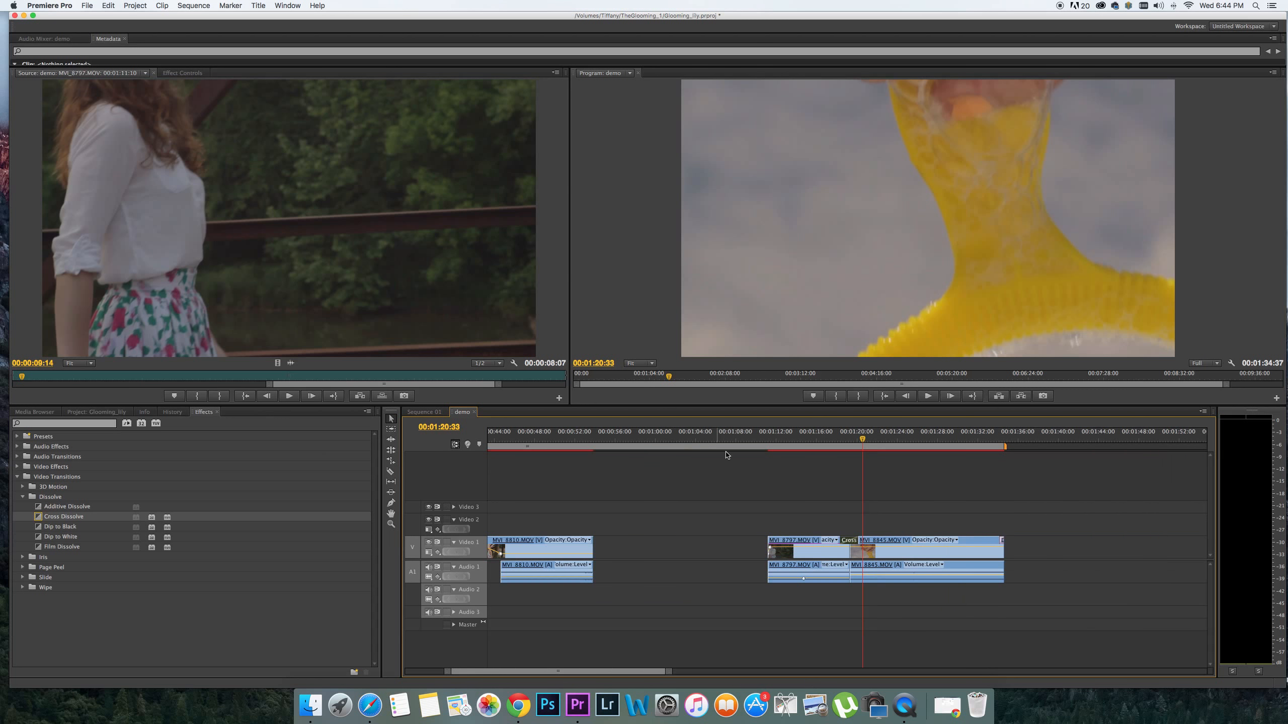
{"action": "left_click_drag", "start_coordinate": [857, 541], "coordinate": [823, 541]}
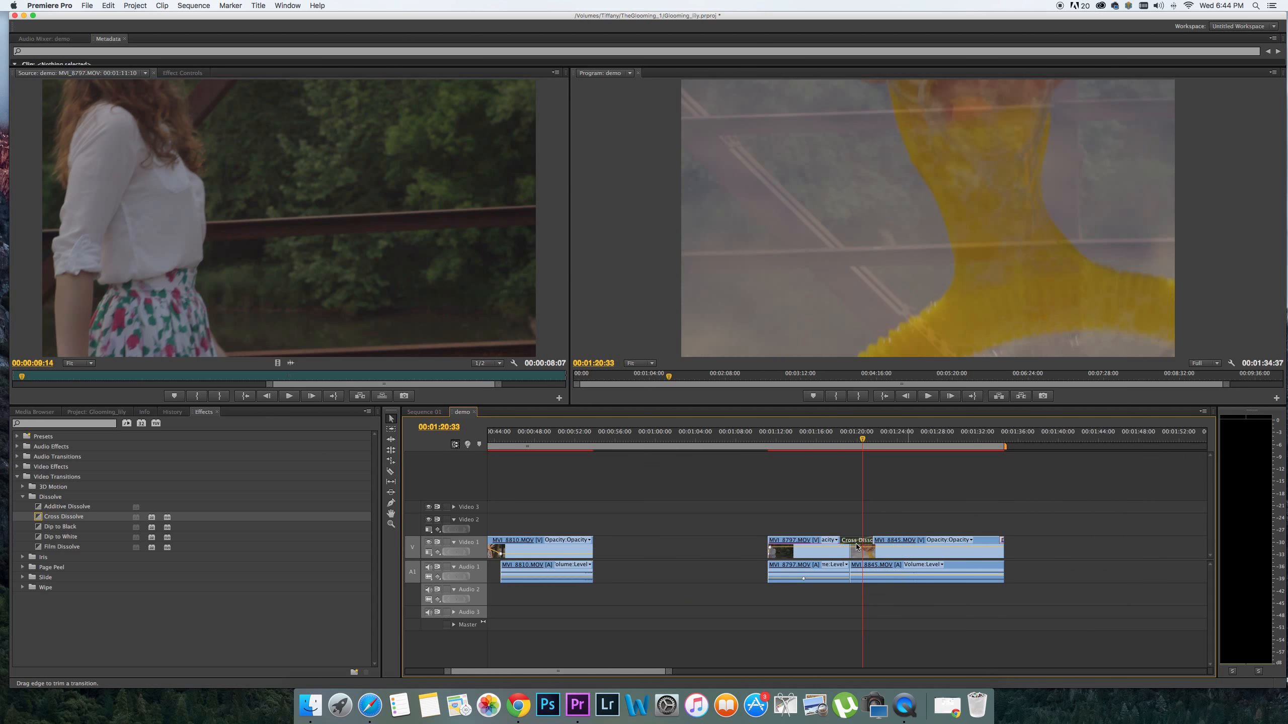
{"action": "left_click", "coordinate": [842, 541]}
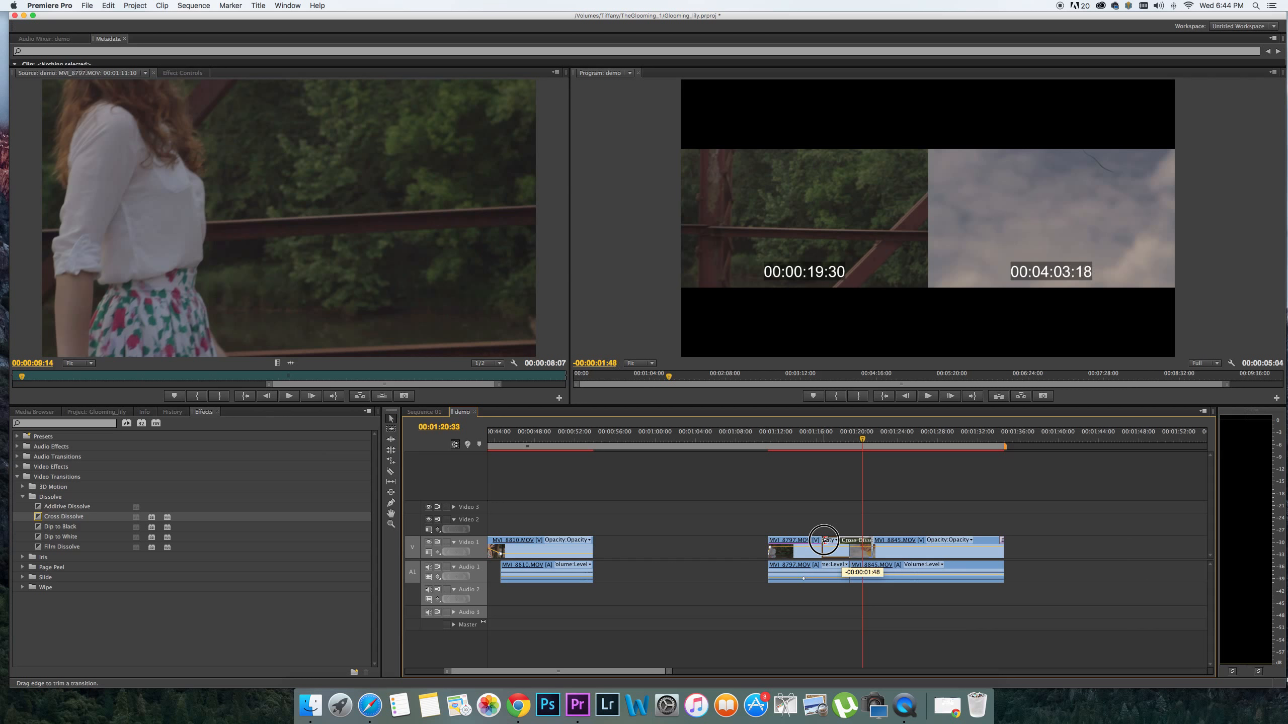
{"action": "left_click", "coordinate": [815, 441]}
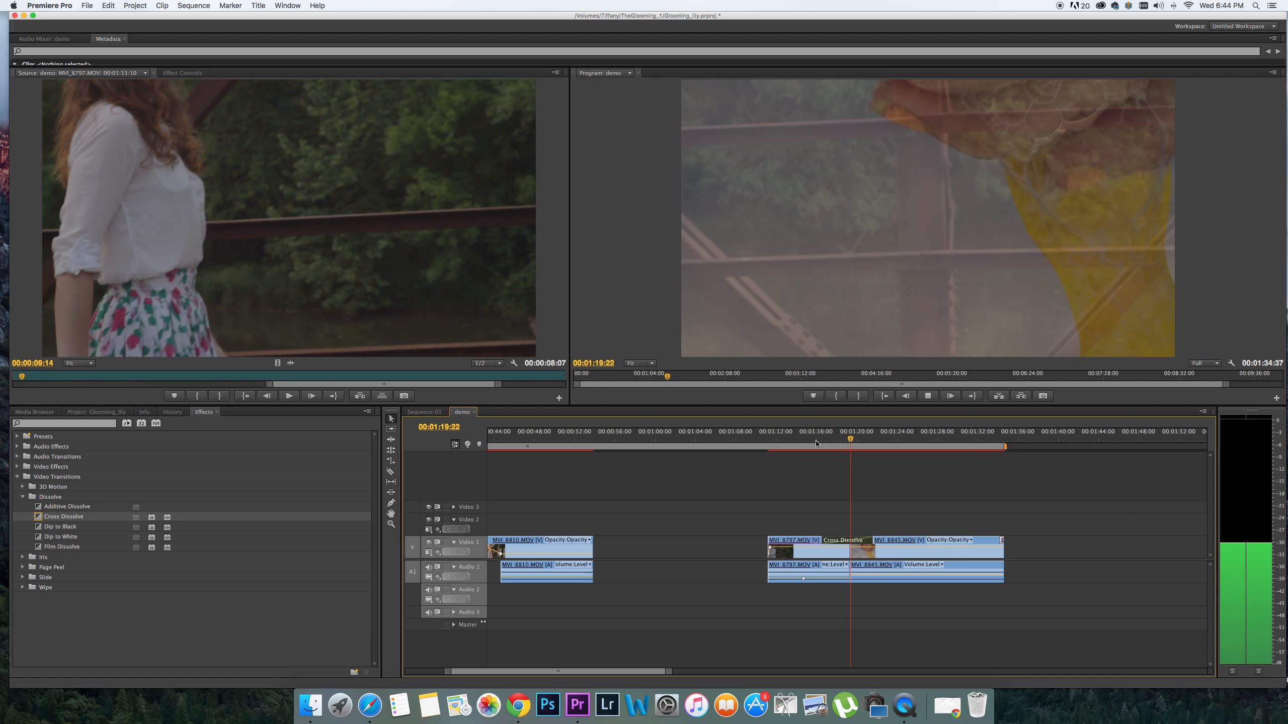
{"action": "left_click", "coordinate": [891, 513]}
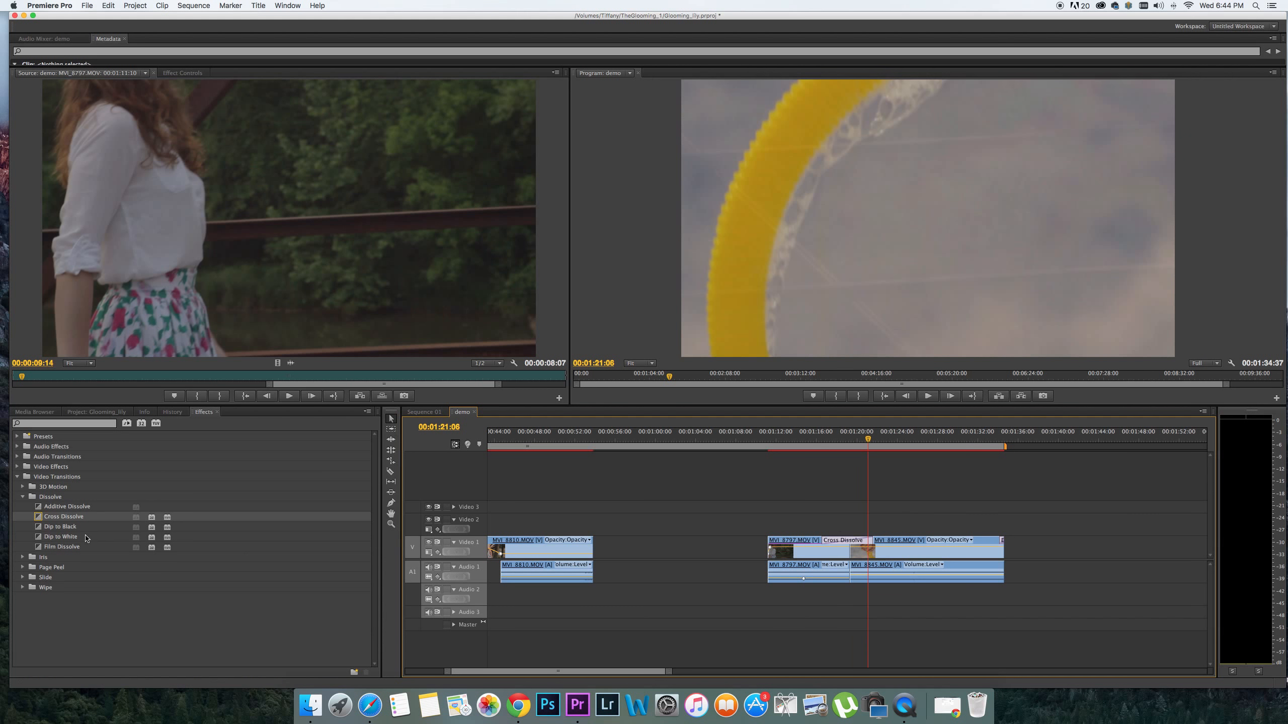
Apply the Dip to Black transition to the beginning of MVI_8797.MOV and play back the fade
{"action": "left_click", "coordinate": [39, 529]}
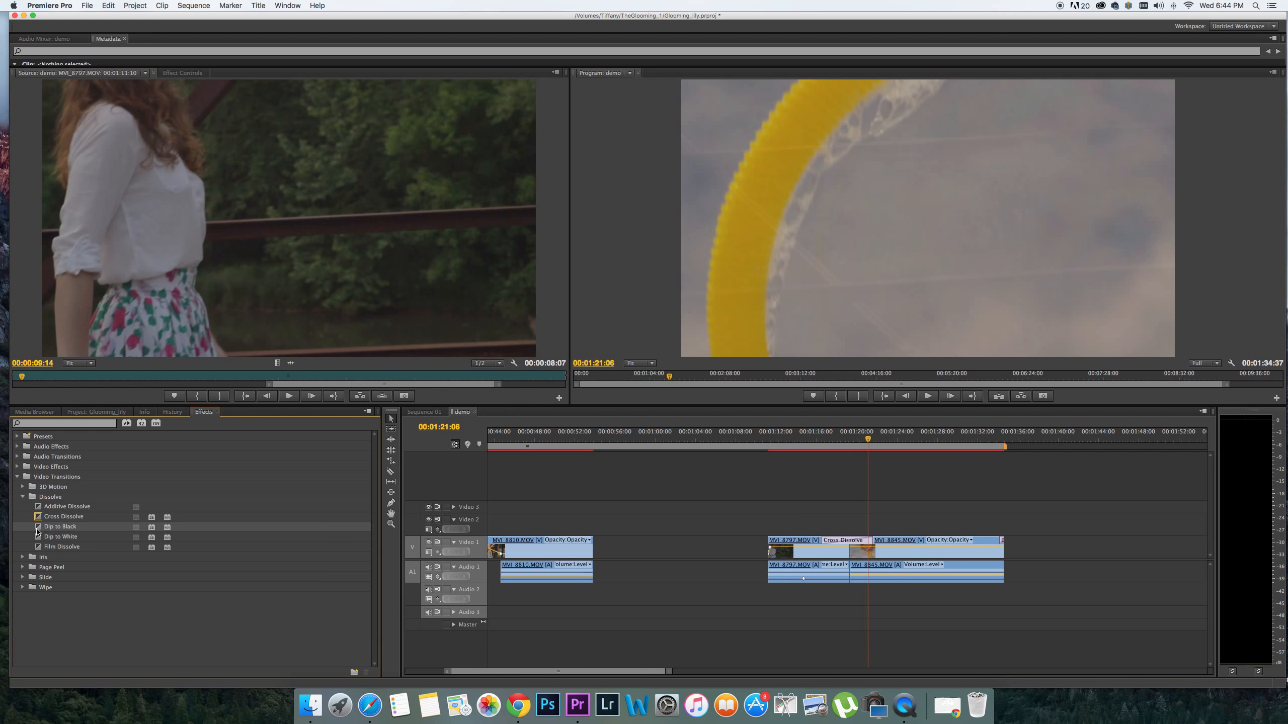
{"action": "left_click_drag", "start_coordinate": [38, 528], "coordinate": [770, 544]}
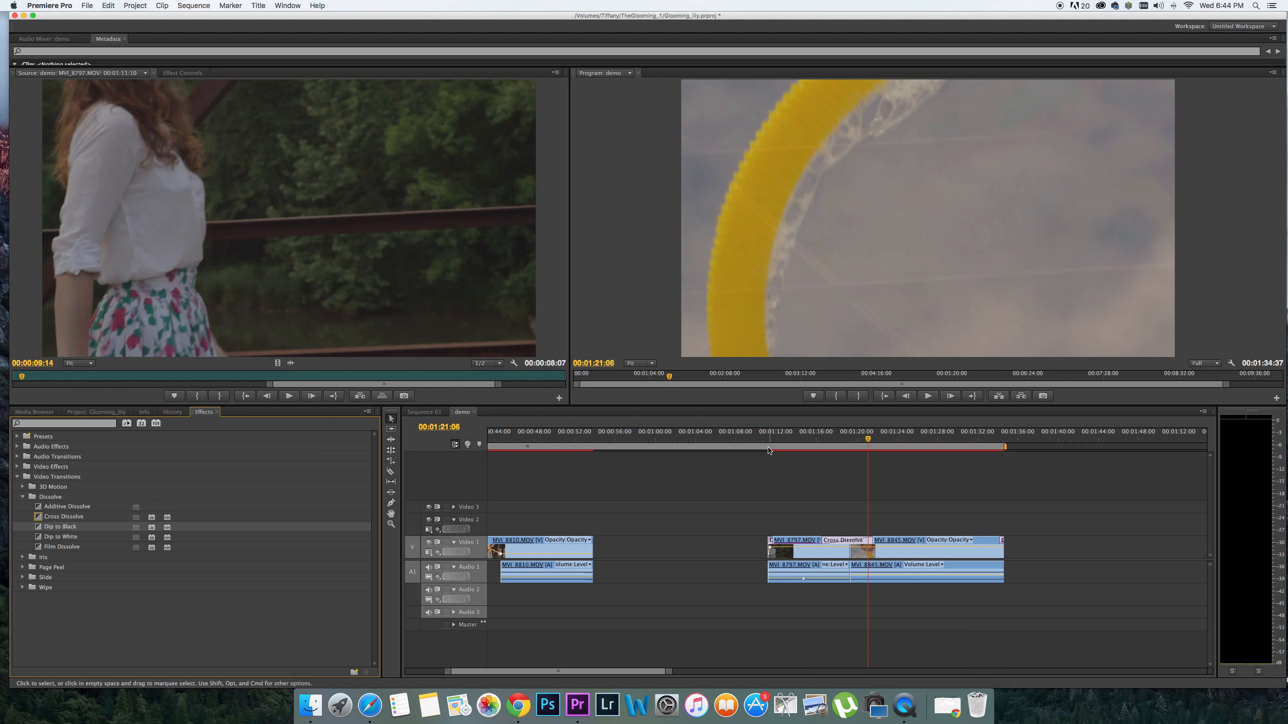
{"action": "left_click", "coordinate": [762, 442]}
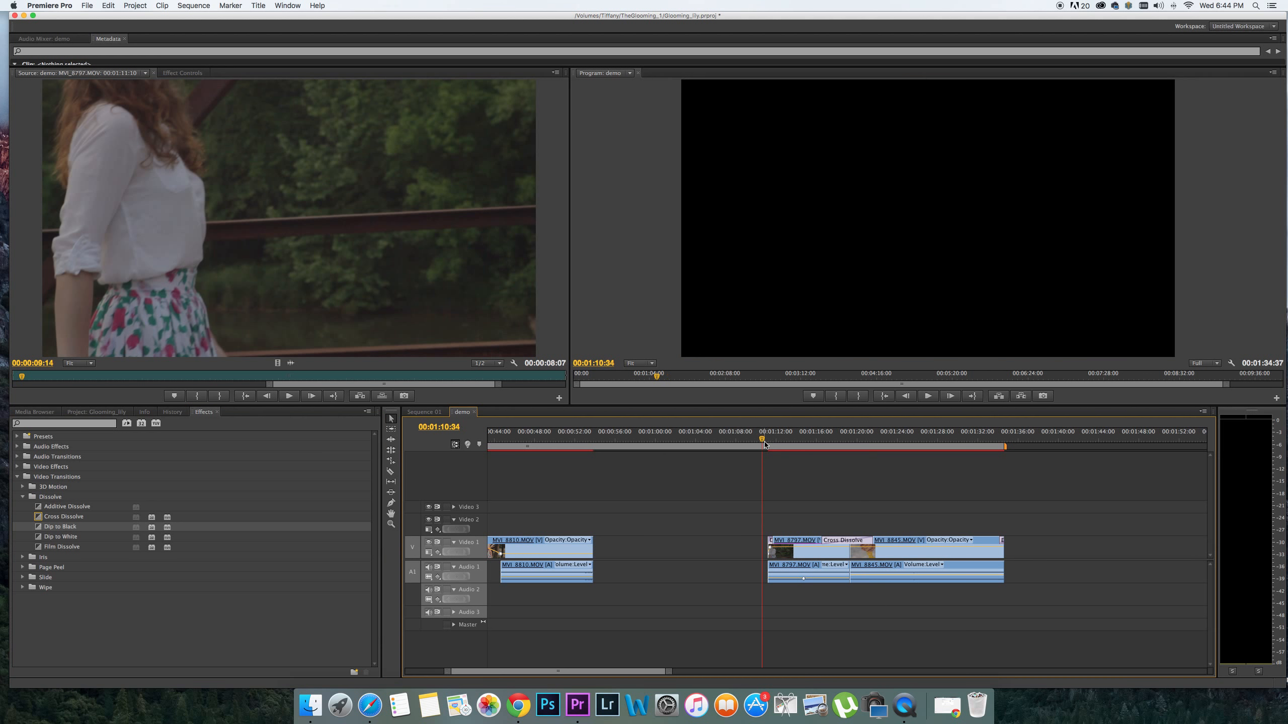
{"action": "key", "text": "space"}
{"action": "left_click_drag", "start_coordinate": [776, 441], "coordinate": [765, 445]}
{"action": "mouse_move", "coordinate": [771, 542]}
{"action": "left_mouse_down"}
{"action": "mouse_move", "coordinate": [793, 539]}
{"action": "mouse_move", "coordinate": [771, 540]}
{"action": "left_mouse_up"}
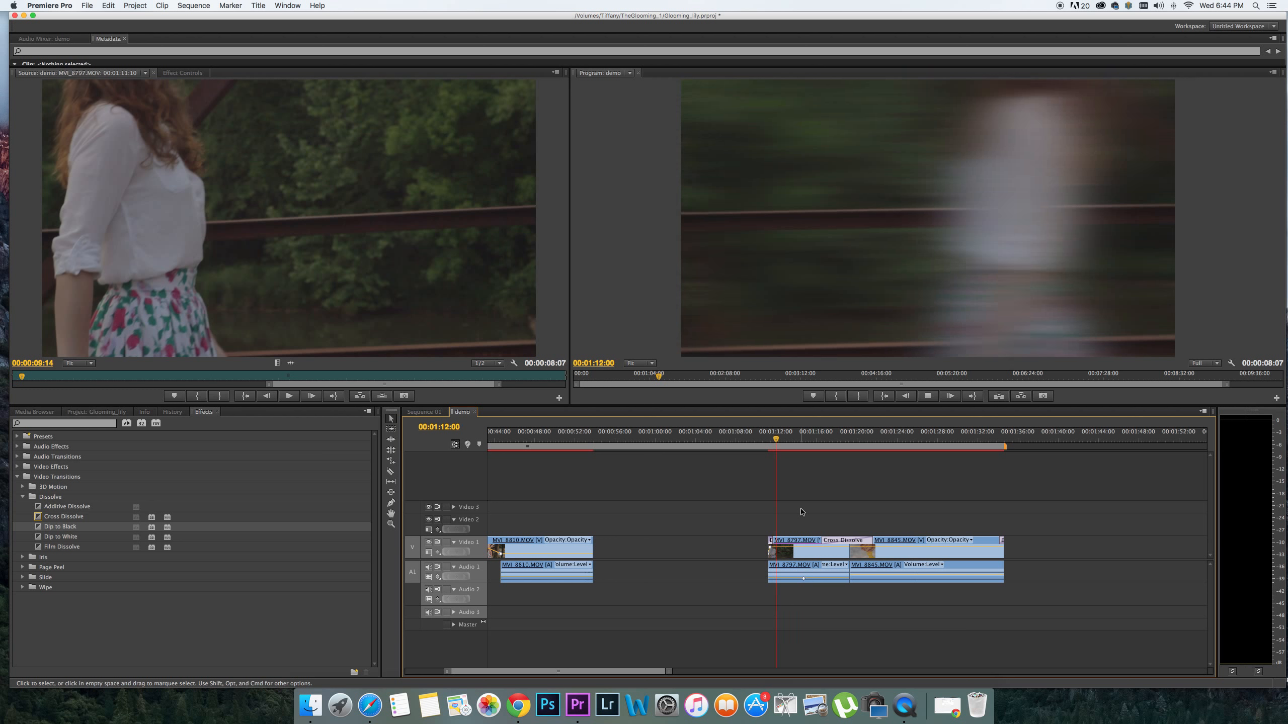
{"action": "key", "text": "space"}
Remove the existing blur effect from the MVI_8797.MOV clip
{"action": "left_click", "coordinate": [818, 556]}
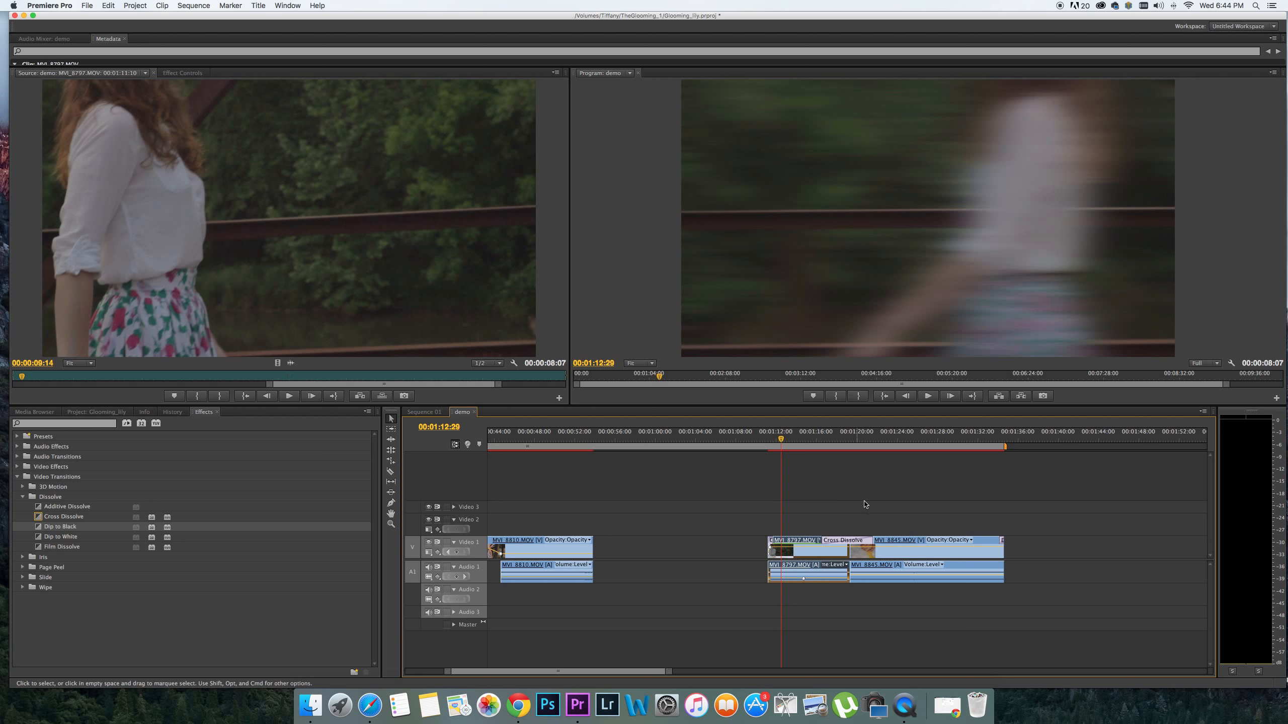
{"action": "left_click", "coordinate": [802, 503]}
{"action": "double_click", "coordinate": [794, 555]}
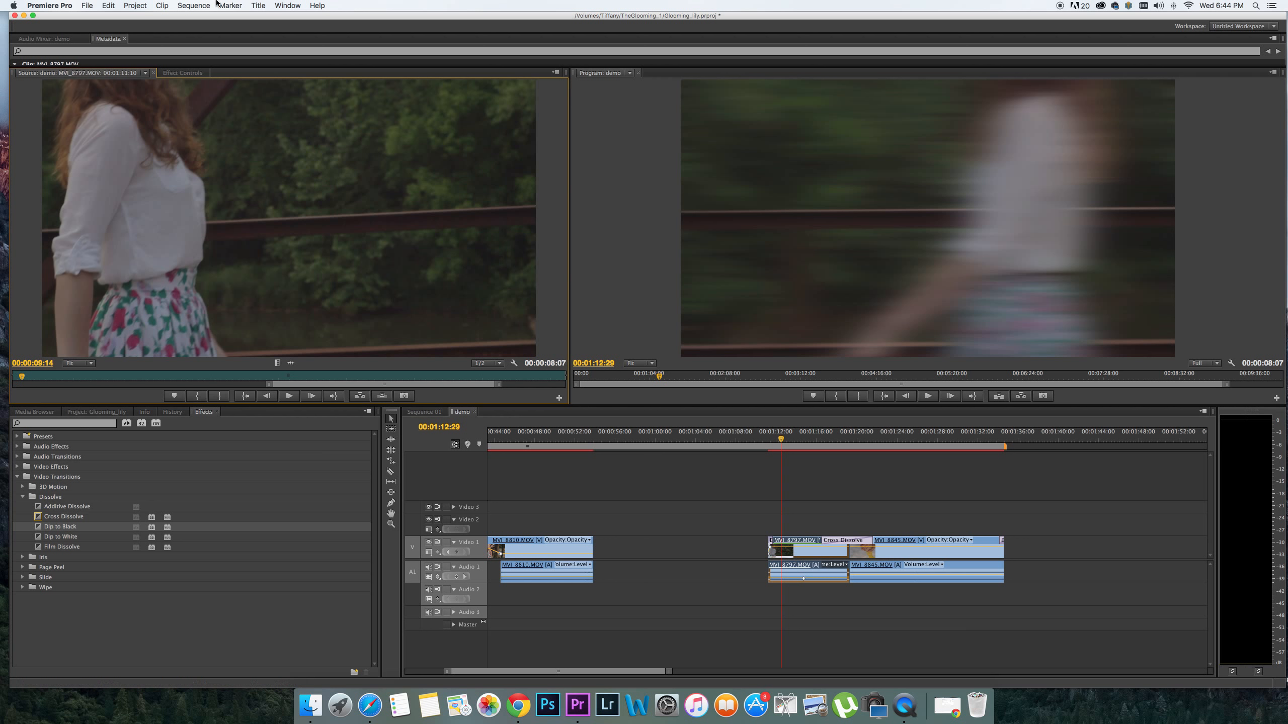
{"action": "left_click", "coordinate": [182, 73]}
{"action": "left_click", "coordinate": [46, 145]}
{"action": "key", "text": "Delete"}
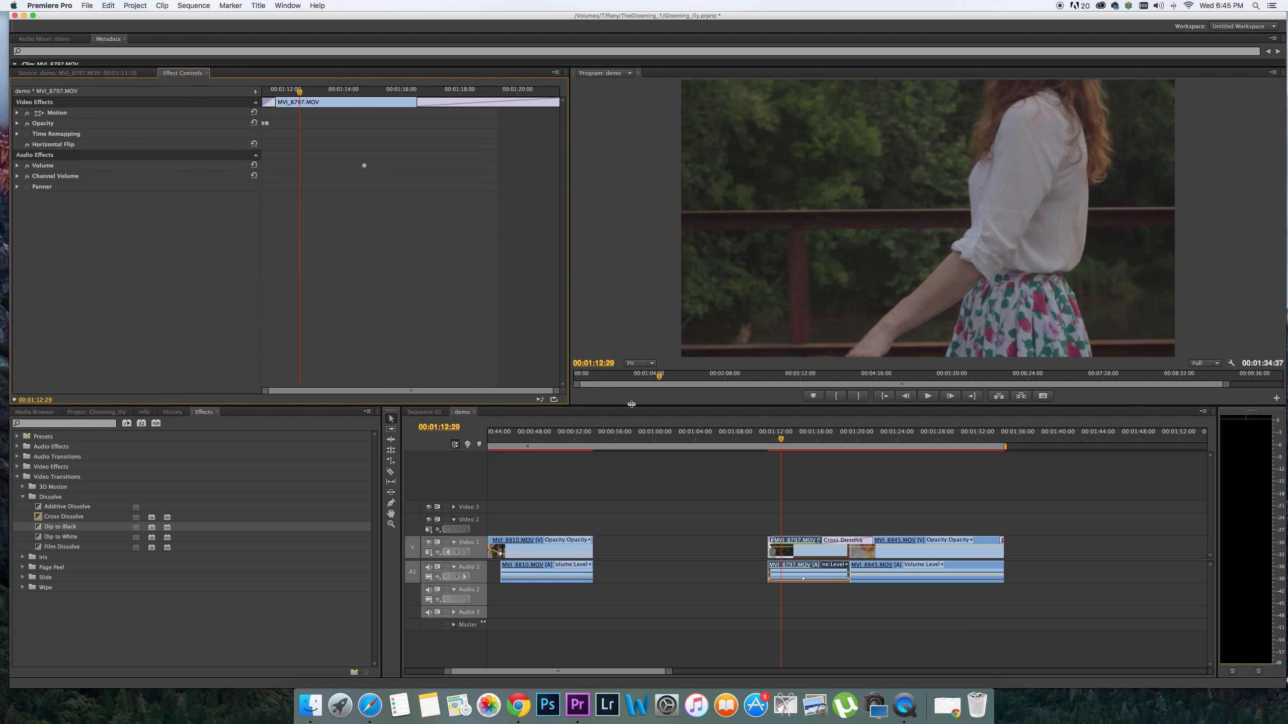
Play the sequence from the start of MVI_8797.MOV to review the fade, and park the playhead at 00:01:12:21
{"action": "left_click", "coordinate": [829, 481]}
{"action": "left_click_drag", "start_coordinate": [770, 442], "coordinate": [767, 445]}
{"action": "key", "text": "space"}
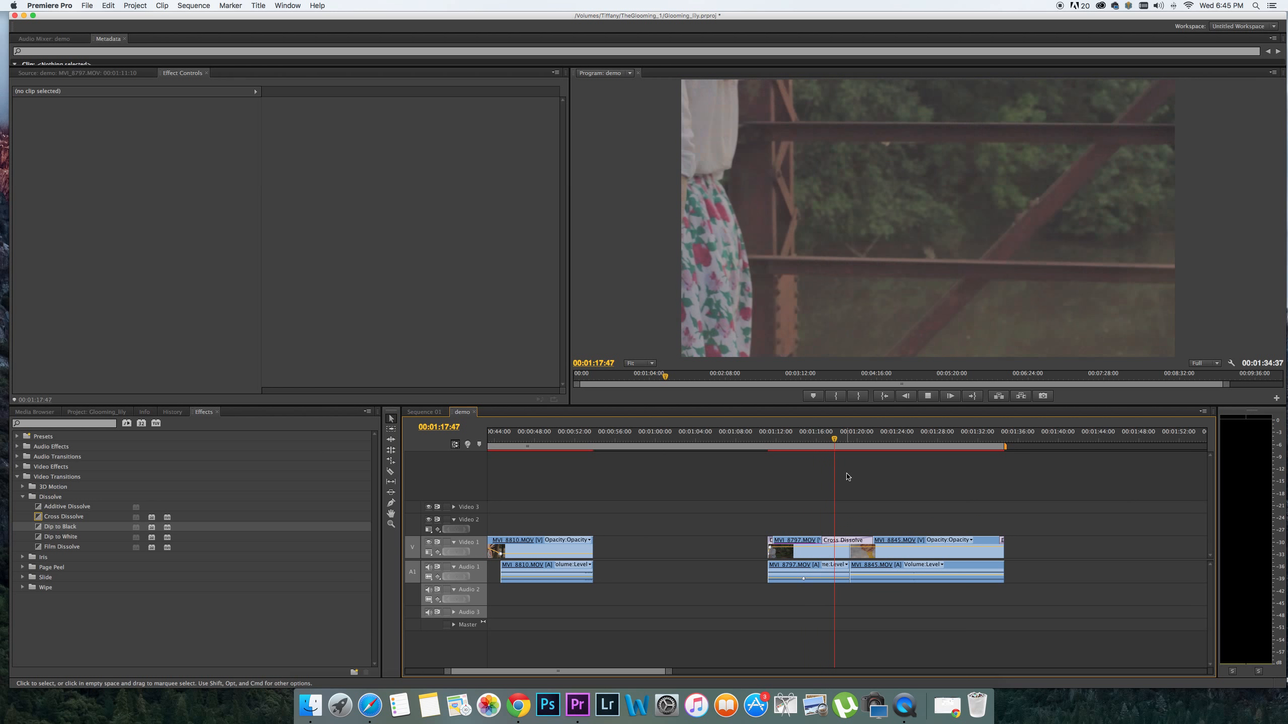
{"action": "left_click_drag", "start_coordinate": [767, 440], "coordinate": [781, 441]}
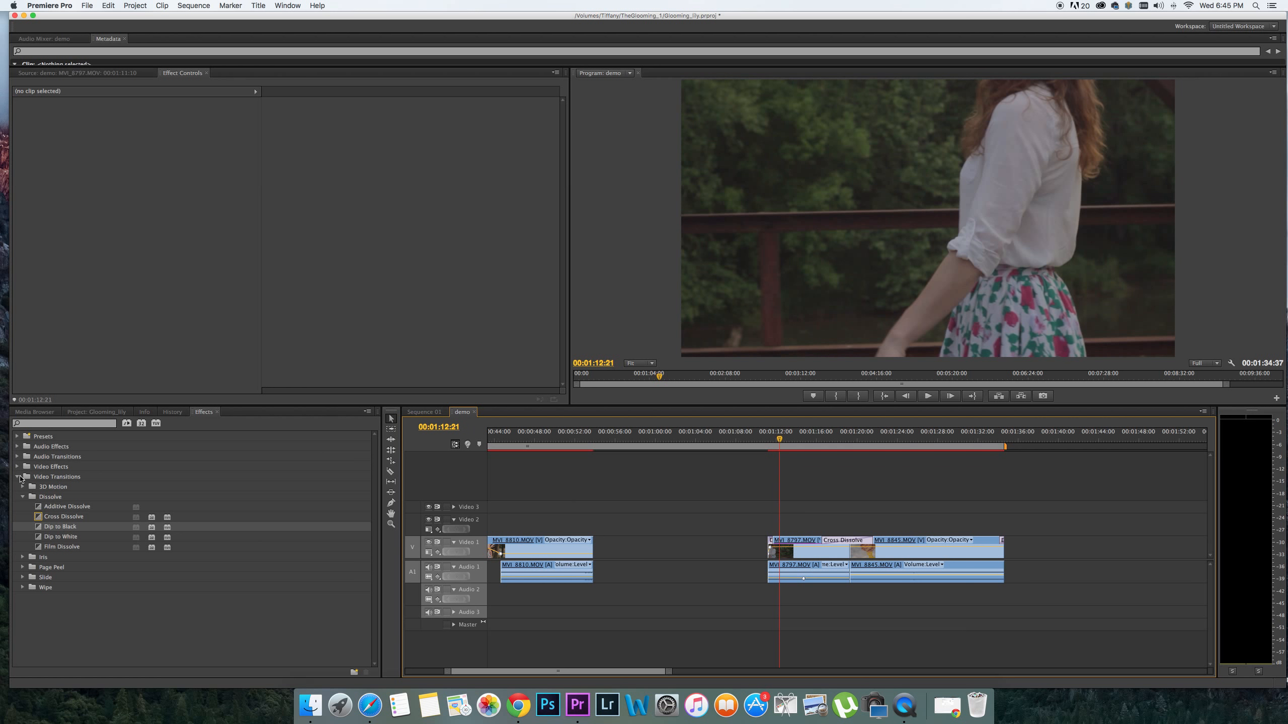
Apply the Gaussian Blur video effect from the Blur & Sharpen group to MVI_8797.MOV and reselect that clip
{"action": "left_click", "coordinate": [20, 477]}
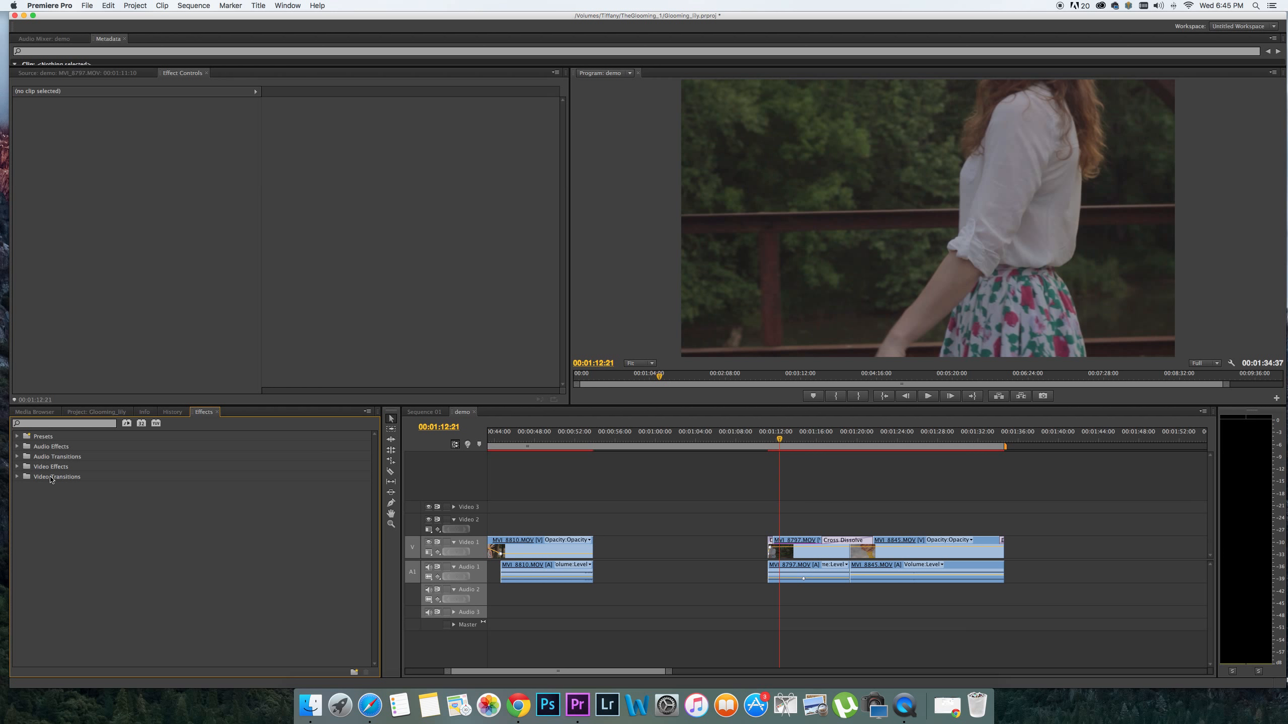
{"action": "left_click", "coordinate": [17, 478]}
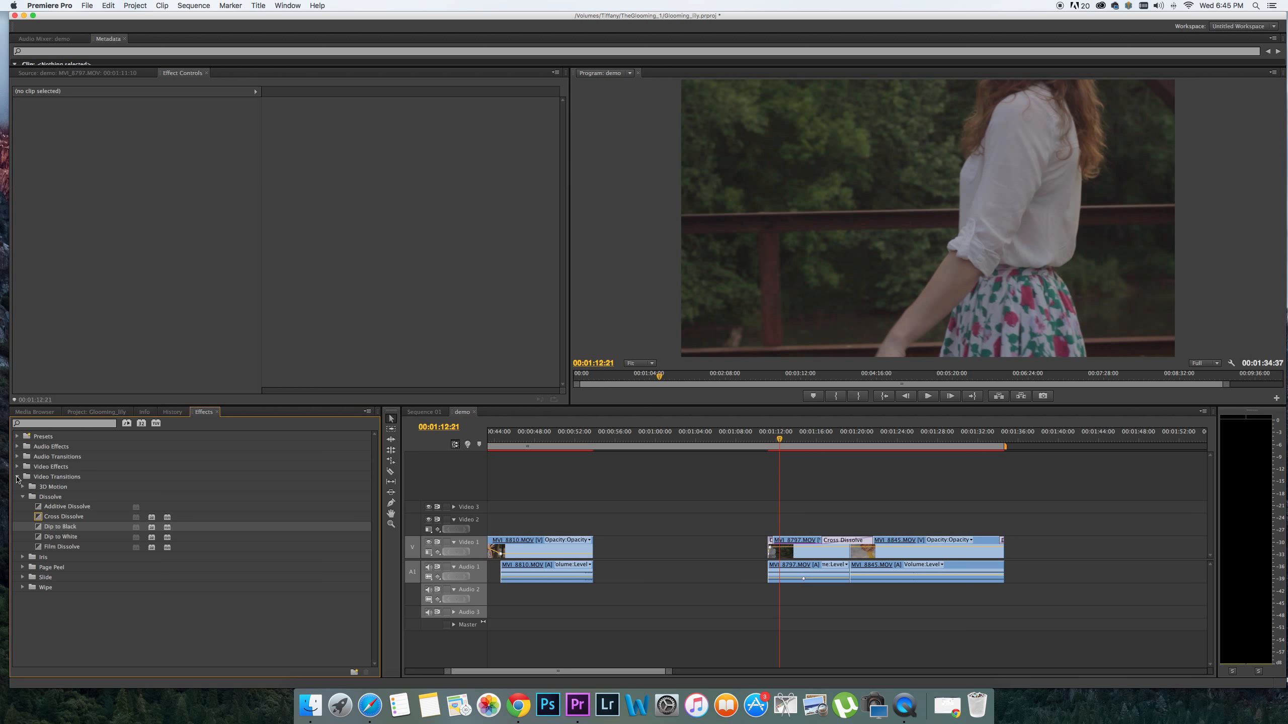
{"action": "left_click", "coordinate": [17, 477]}
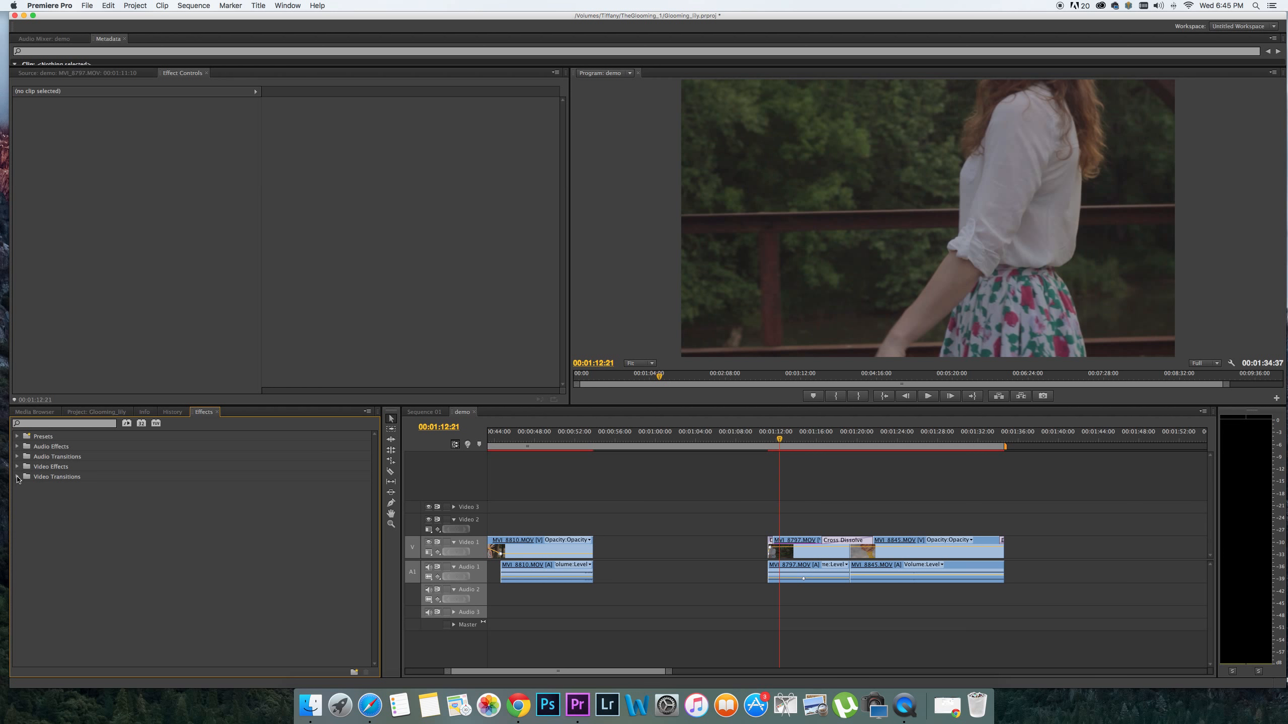
{"action": "left_click", "coordinate": [16, 467]}
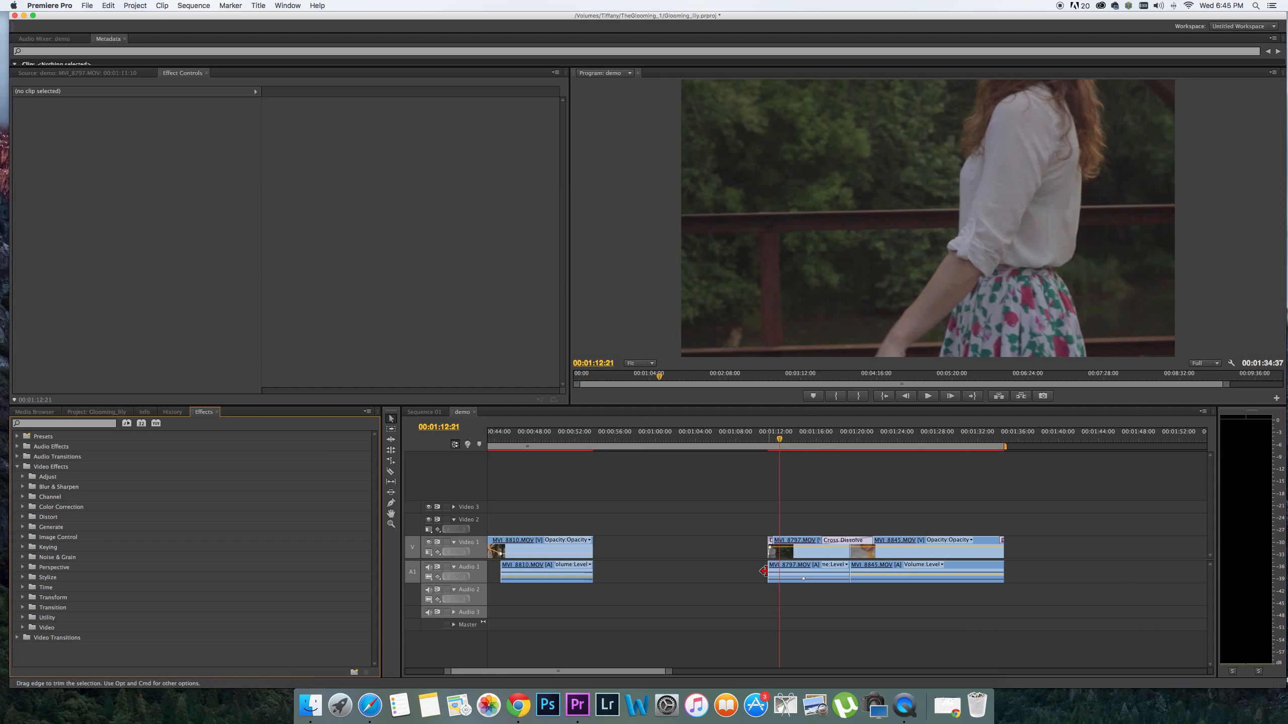
{"action": "scroll", "coordinate": [763, 571], "scroll_direction": "right", "scroll_amount": 1}
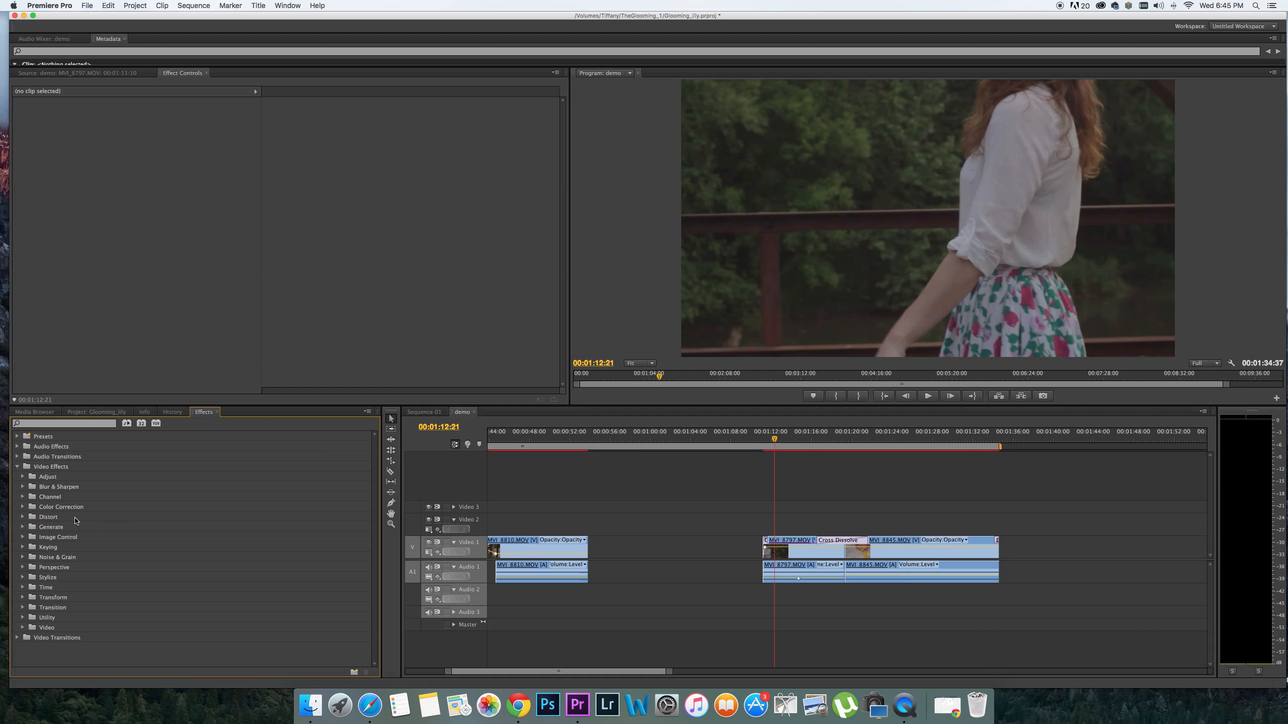
{"action": "left_click", "coordinate": [22, 487]}
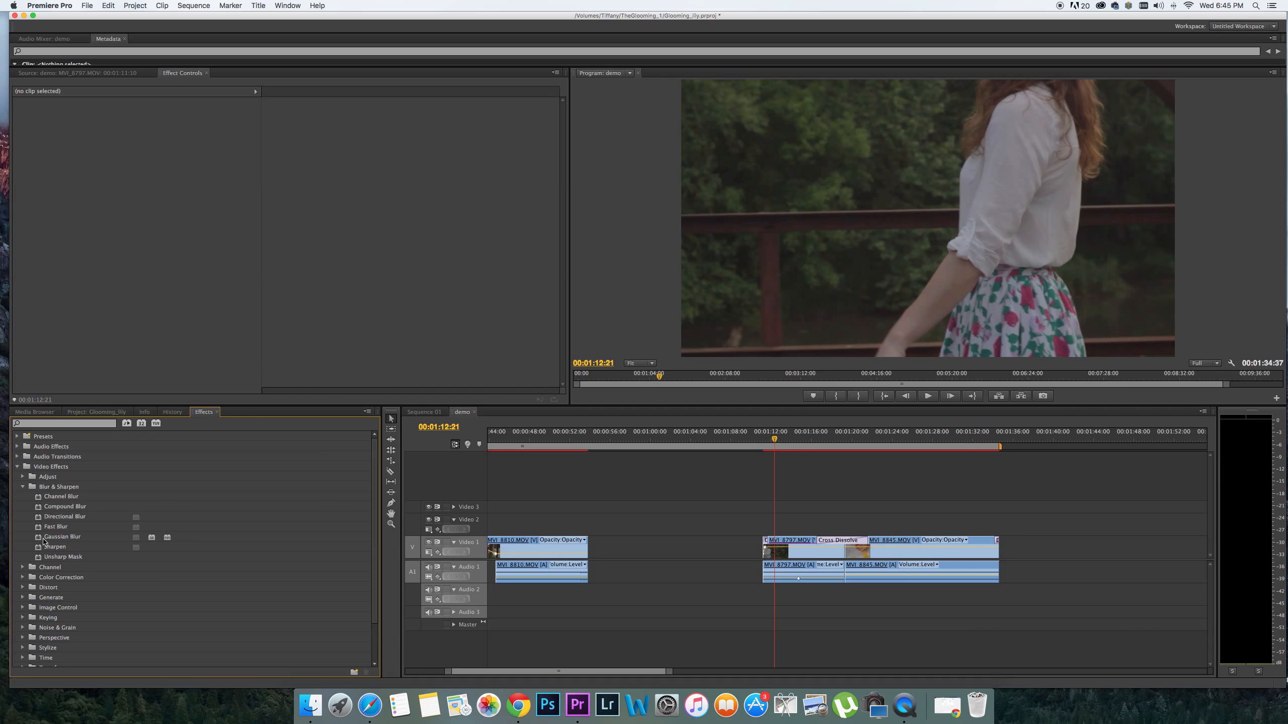
{"action": "left_click_drag", "start_coordinate": [39, 541], "coordinate": [787, 544]}
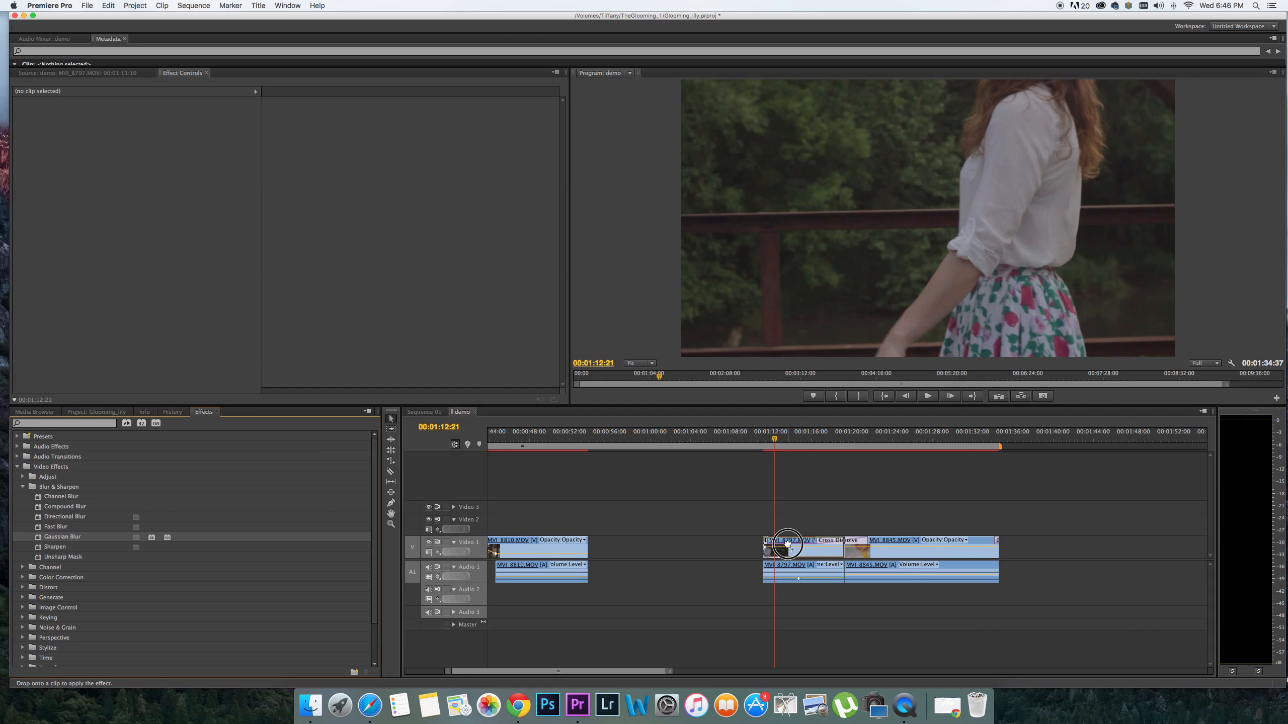
{"action": "left_click_drag", "start_coordinate": [787, 544], "coordinate": [785, 545]}
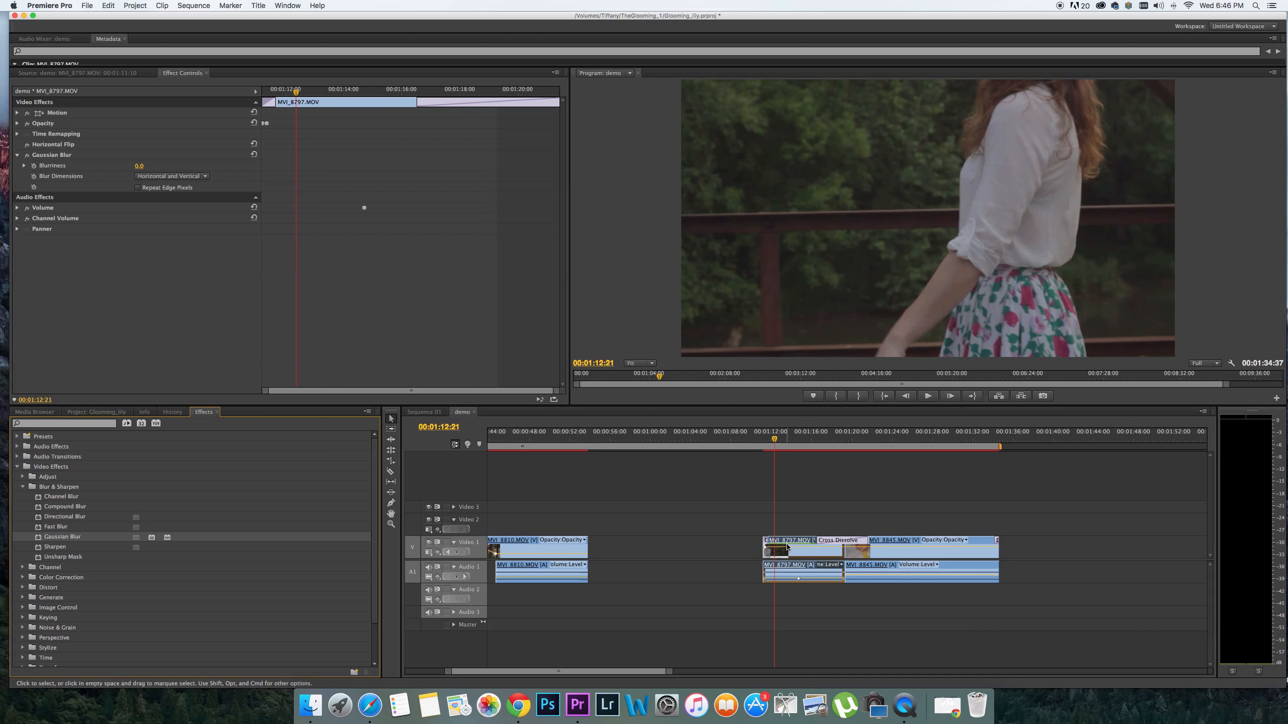
{"action": "left_click", "coordinate": [807, 509]}
{"action": "left_click", "coordinate": [797, 552]}
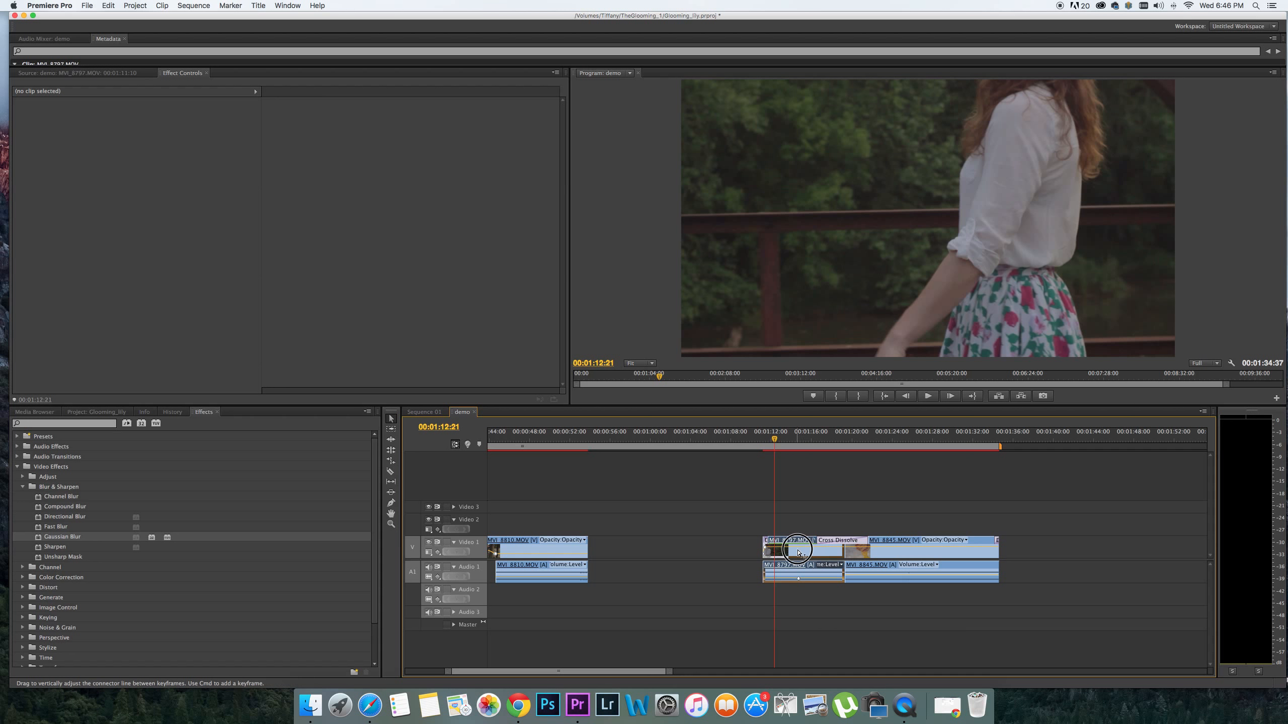
Park the playhead at 00:01:11:45 and display the effect controls of the MVI_8797.MOV clip
{"action": "mouse_move", "coordinate": [774, 441]}
{"action": "left_mouse_down"}
{"action": "mouse_move", "coordinate": [813, 442]}
{"action": "mouse_move", "coordinate": [773, 446]}
{"action": "left_mouse_up"}
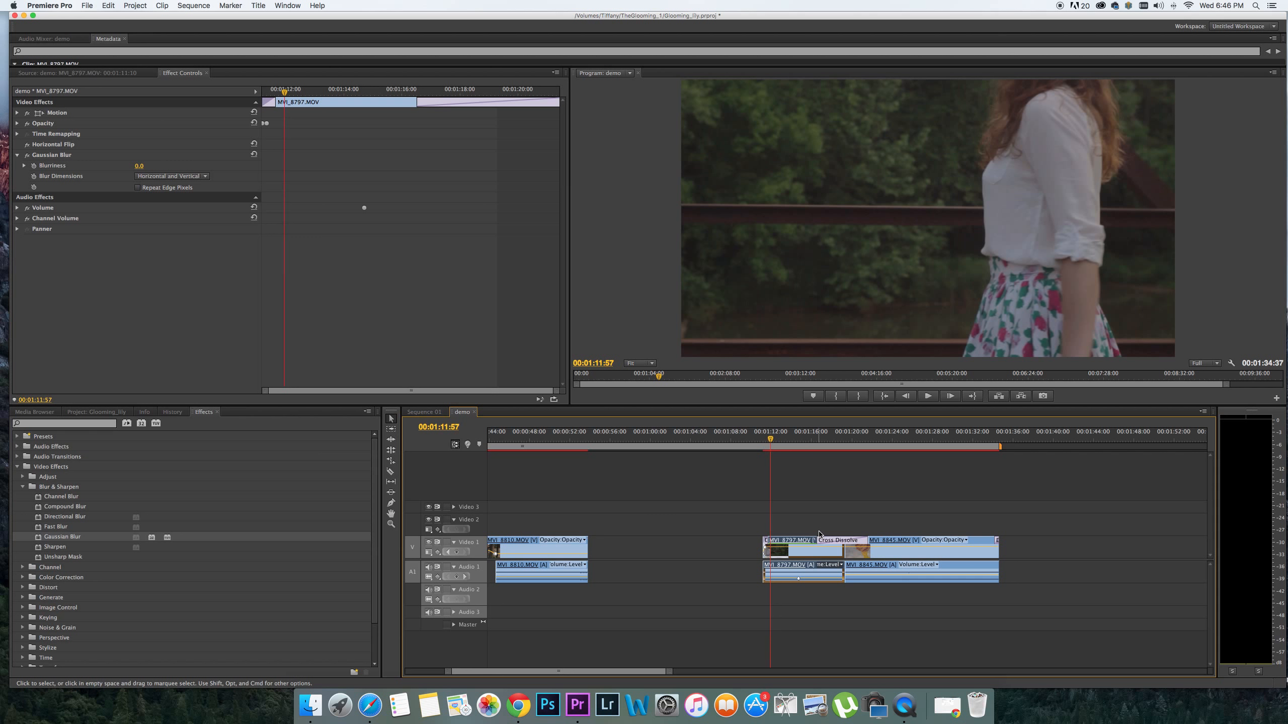
{"action": "left_click", "coordinate": [808, 524]}
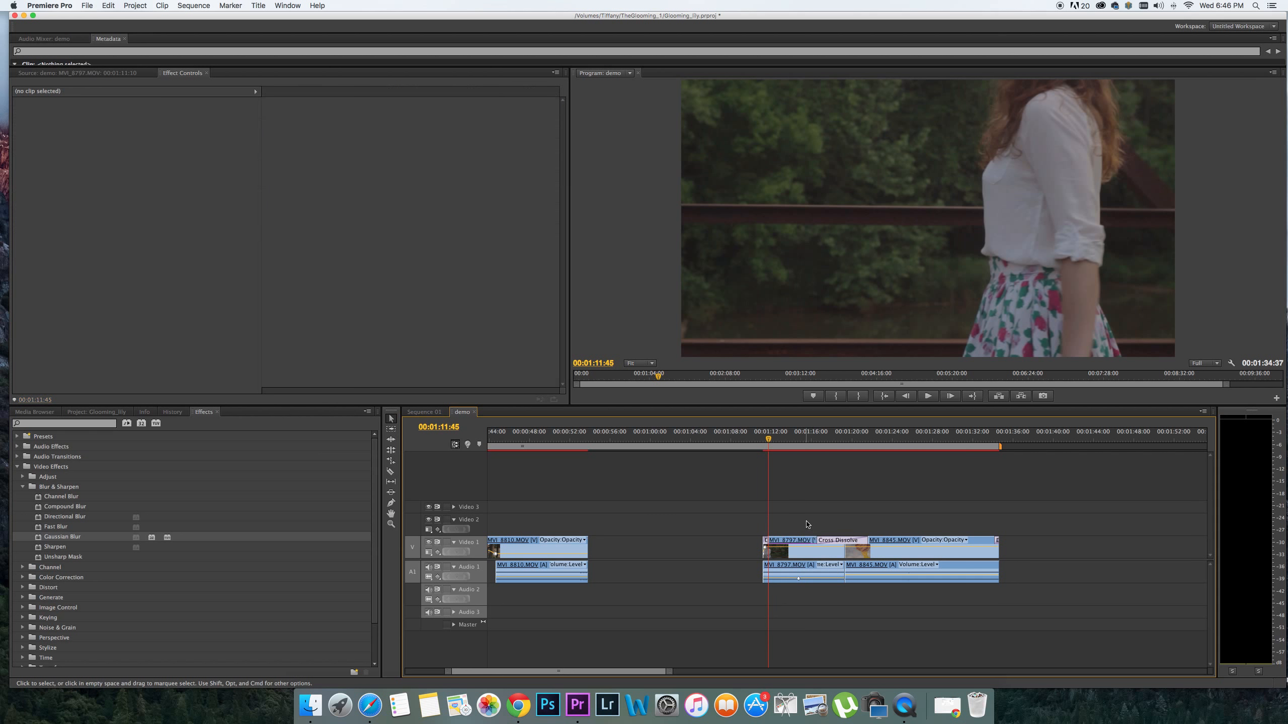
{"action": "left_click", "coordinate": [796, 555]}
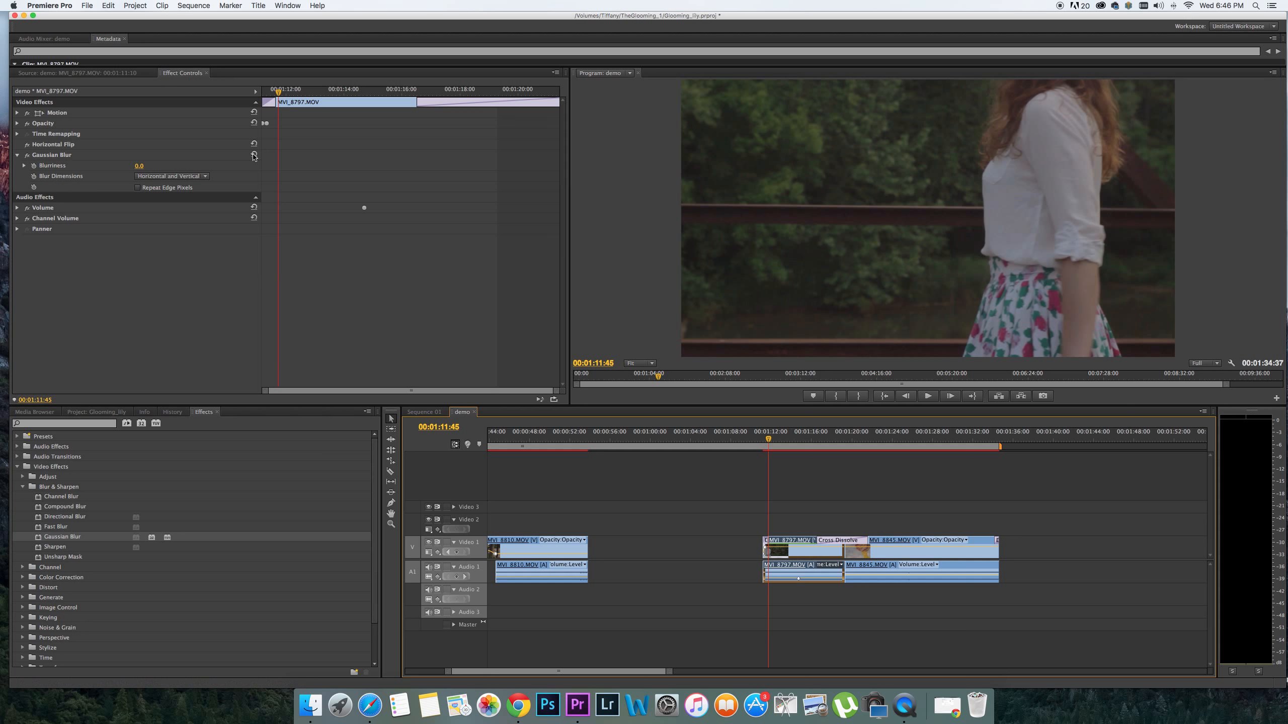
{"action": "left_click", "coordinate": [76, 72]}
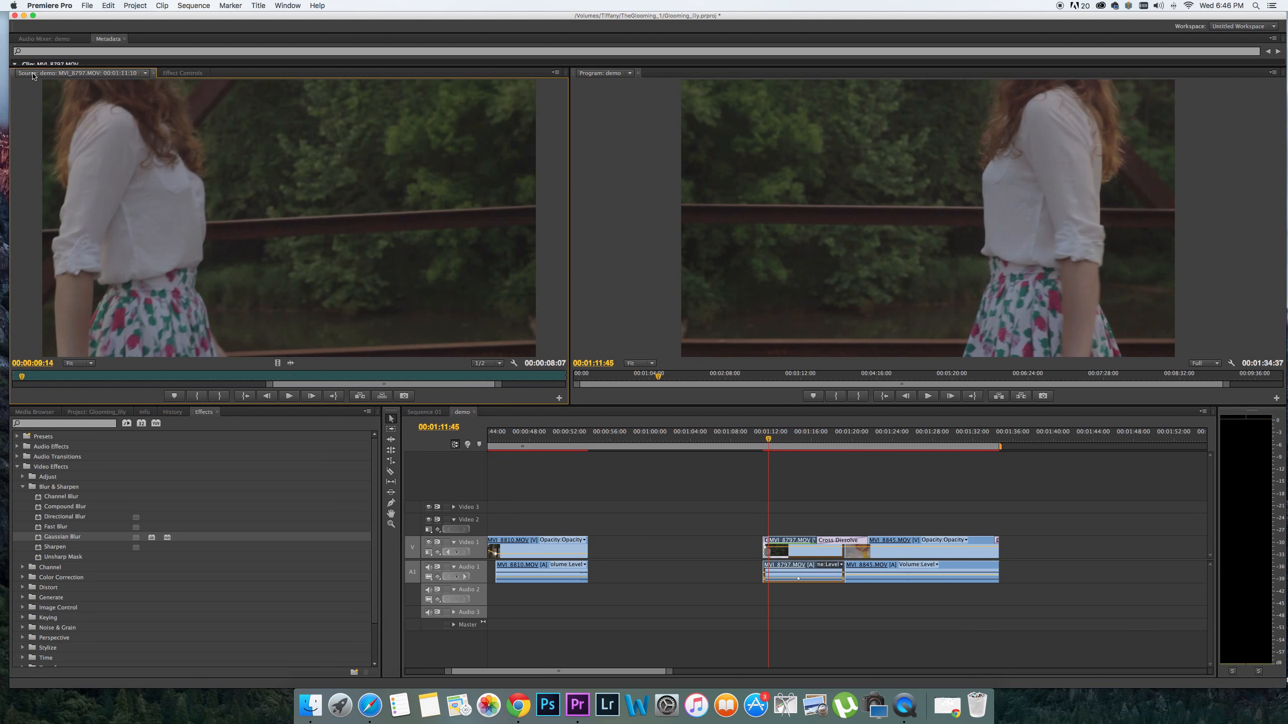
{"action": "left_click", "coordinate": [189, 74]}
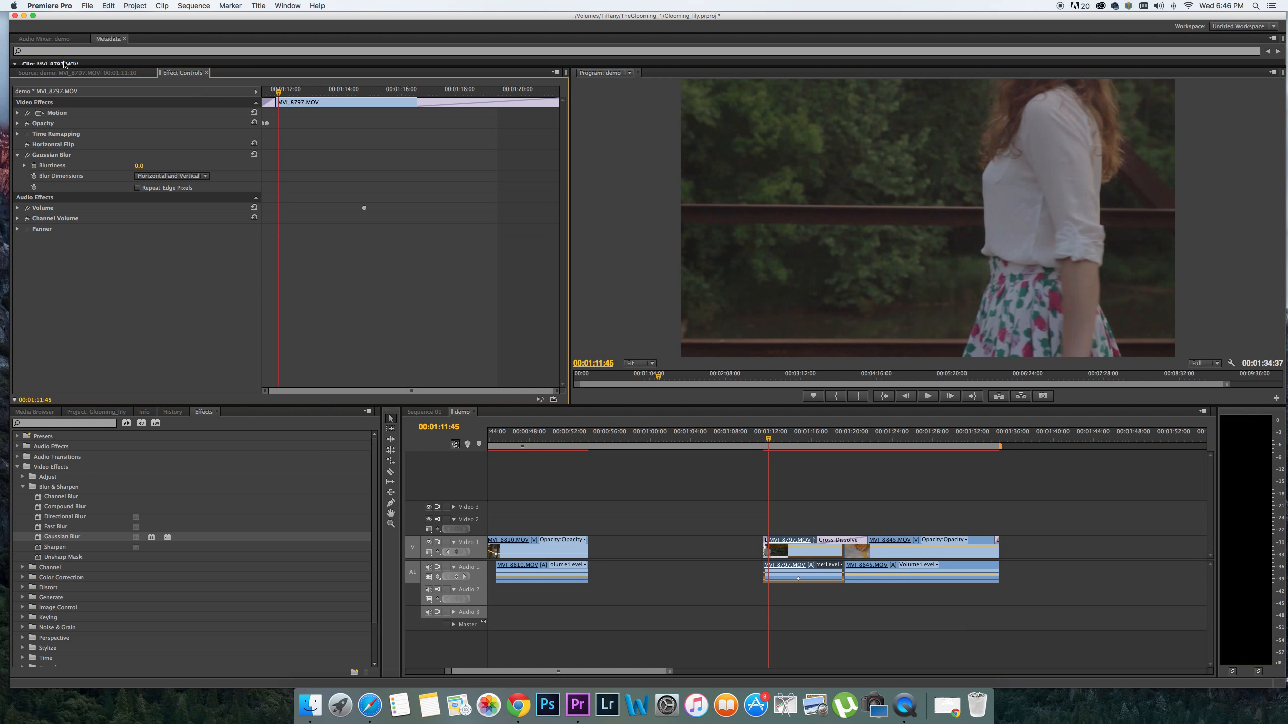
Raise the Gaussian Blur blurriness on MVI_8797.MOV to 61 and enable Repeat Edge Pixels
{"action": "left_click", "coordinate": [46, 158]}
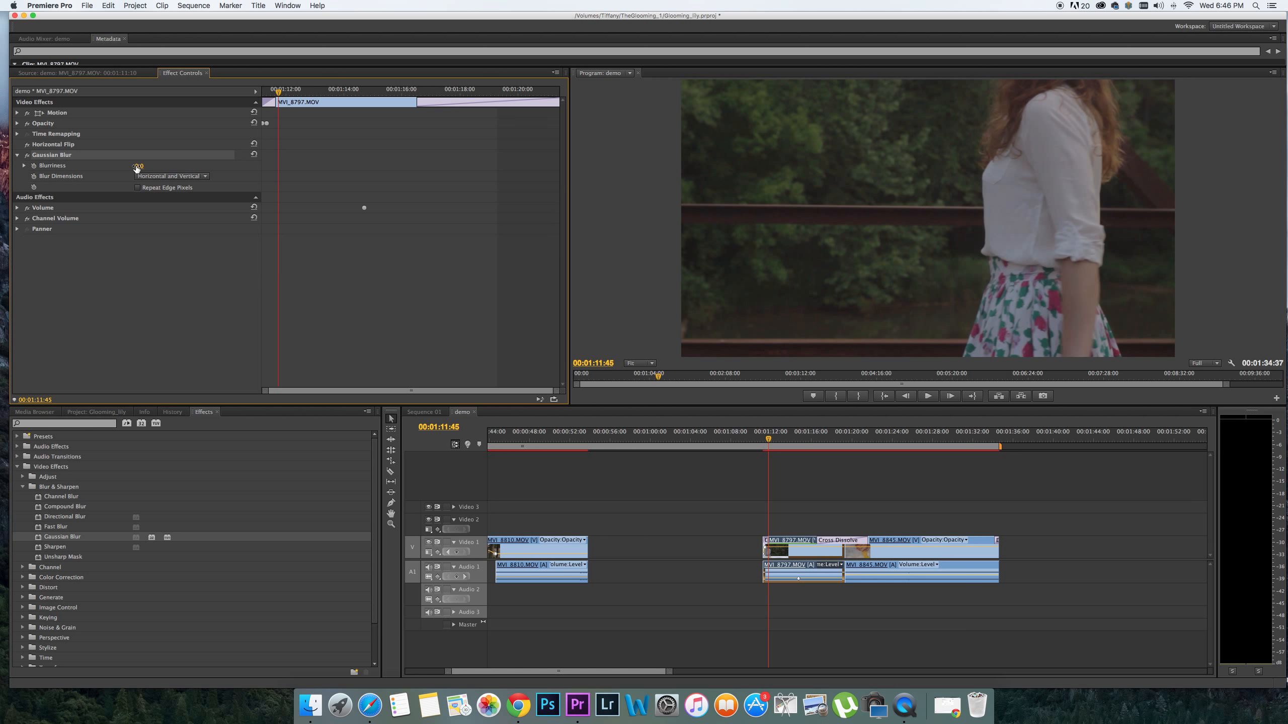
{"action": "left_click_drag", "start_coordinate": [139, 166], "coordinate": [168, 166]}
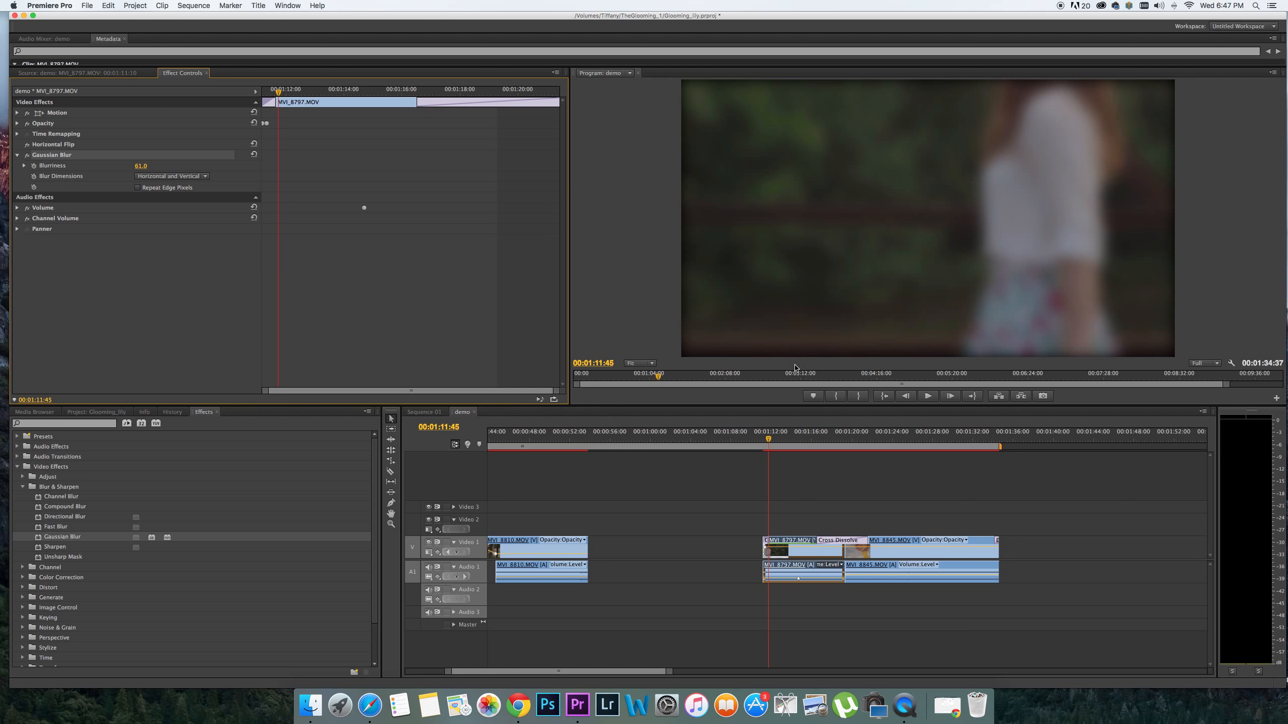
{"action": "left_click", "coordinate": [138, 188]}
Try the Horizontal and Vertical blur dimensions of the Gaussian Blur and settle on Horizontal
{"action": "left_click", "coordinate": [159, 176]}
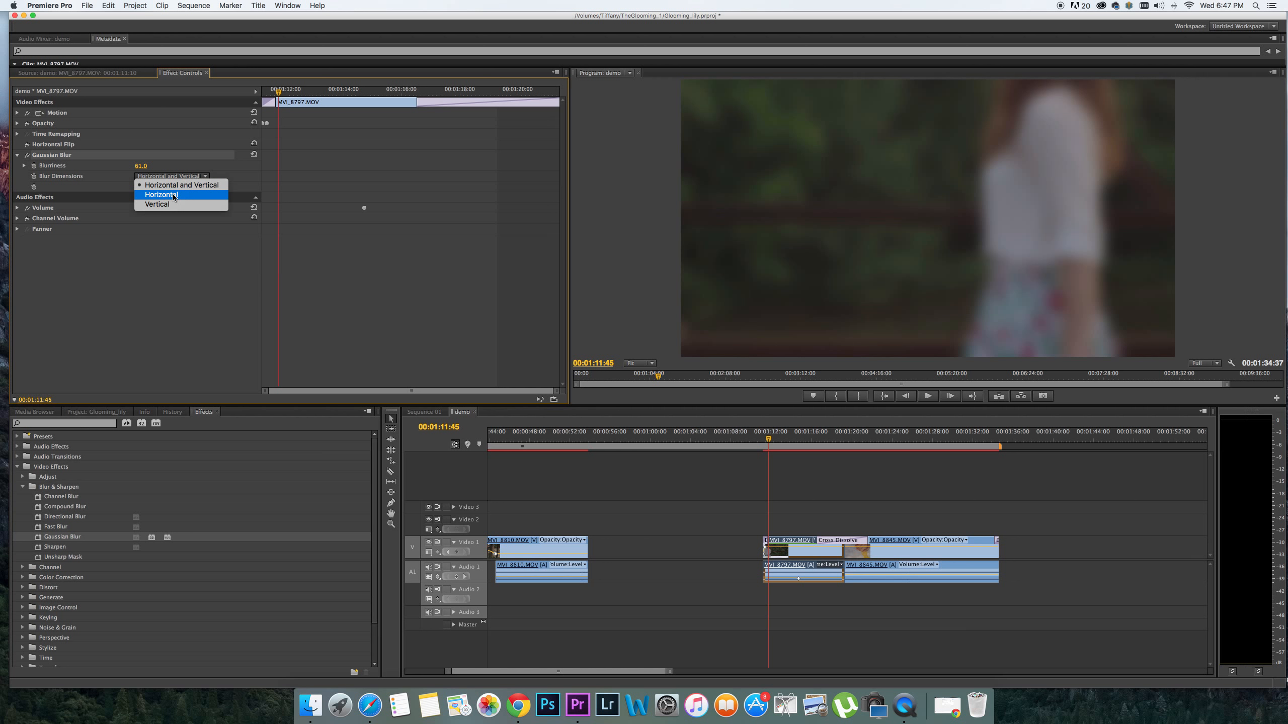
{"action": "left_click", "coordinate": [174, 197]}
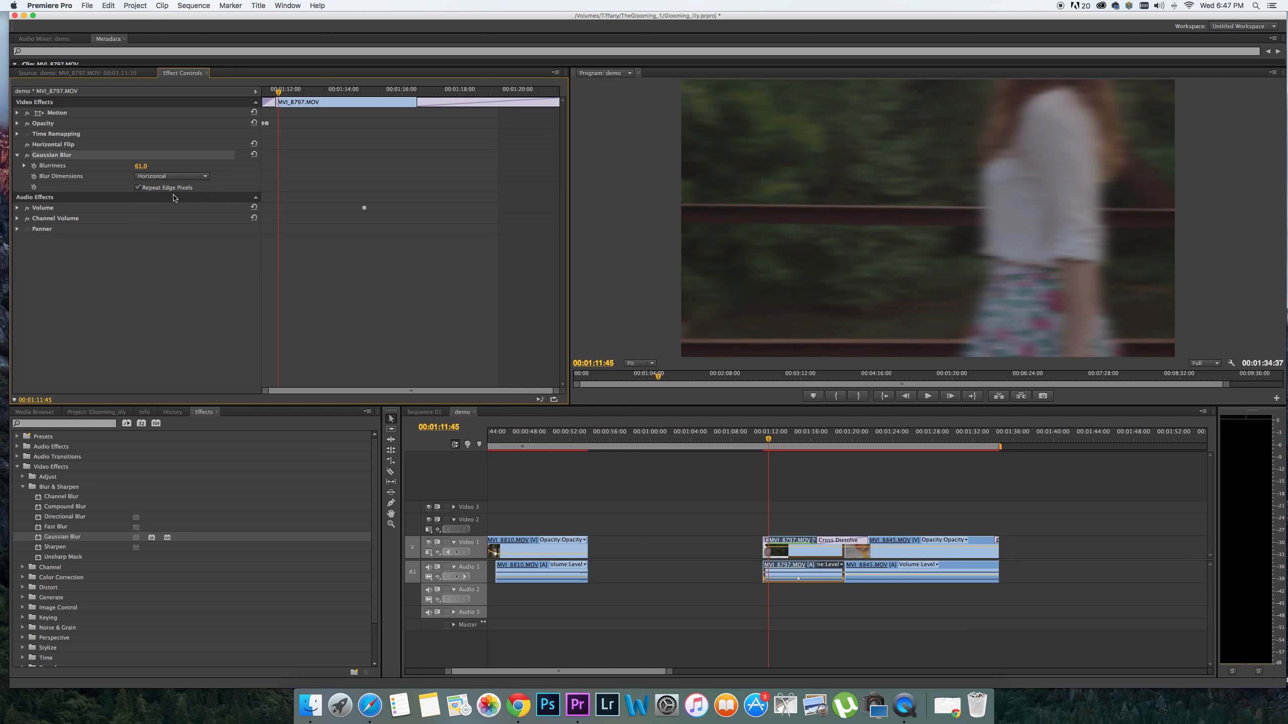
{"action": "left_click", "coordinate": [172, 178]}
{"action": "left_click", "coordinate": [169, 205]}
{"action": "left_click", "coordinate": [170, 176]}
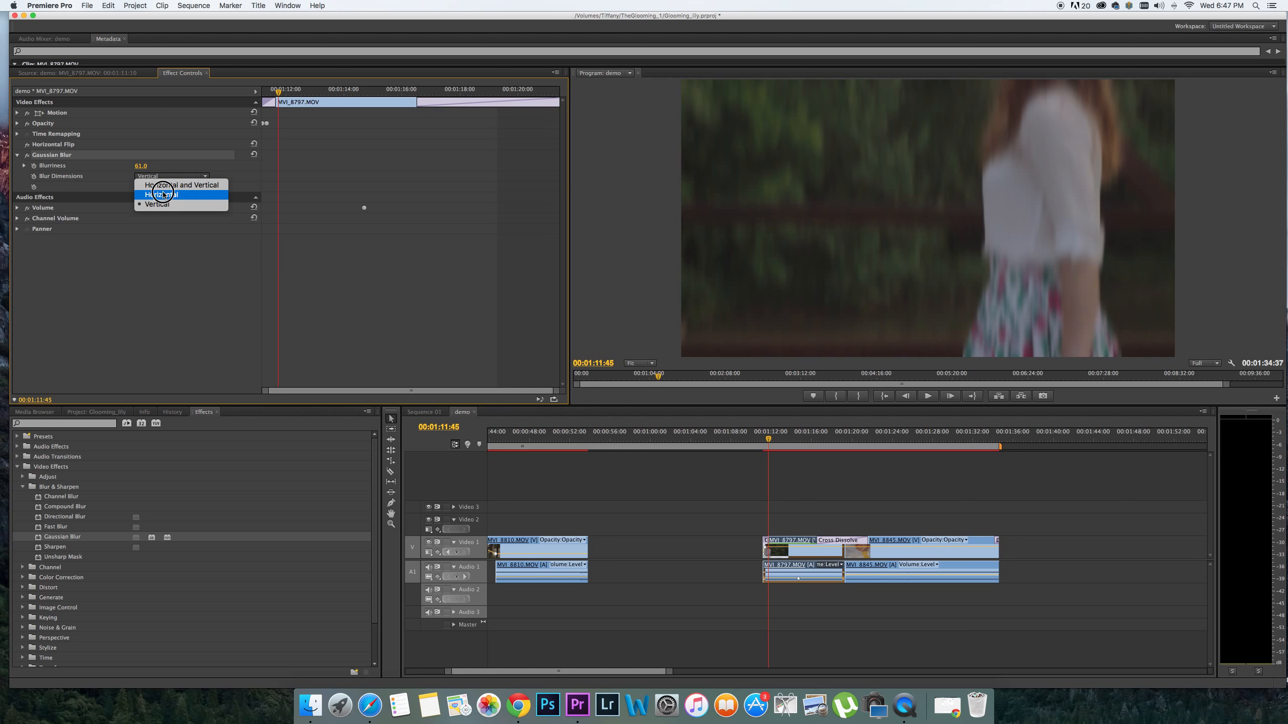
{"action": "left_click", "coordinate": [162, 196]}
{"action": "left_click", "coordinate": [191, 220]}
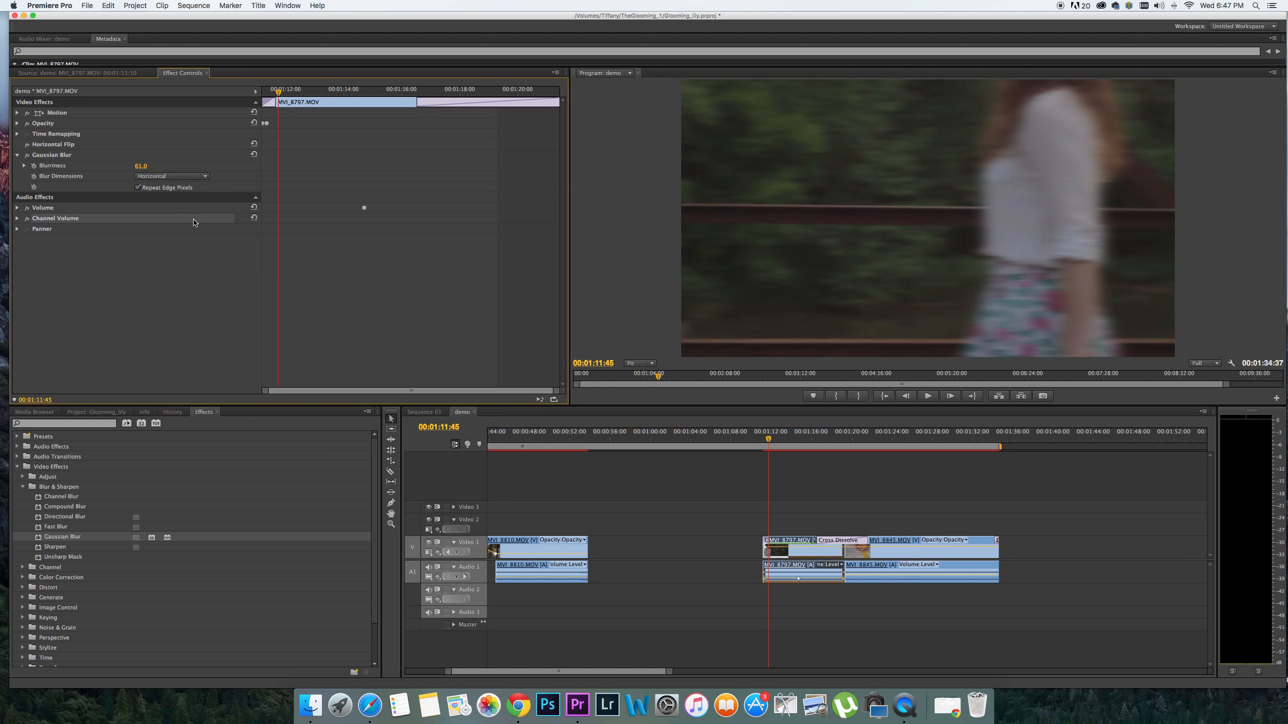
Scrub through the blurred MVI_8797.MOV, reselect the clip and park the playhead at 00:01:11:39
{"action": "left_click", "coordinate": [159, 166]}
{"action": "left_click_drag", "start_coordinate": [768, 440], "coordinate": [797, 447]}
{"action": "left_click", "coordinate": [811, 475]}
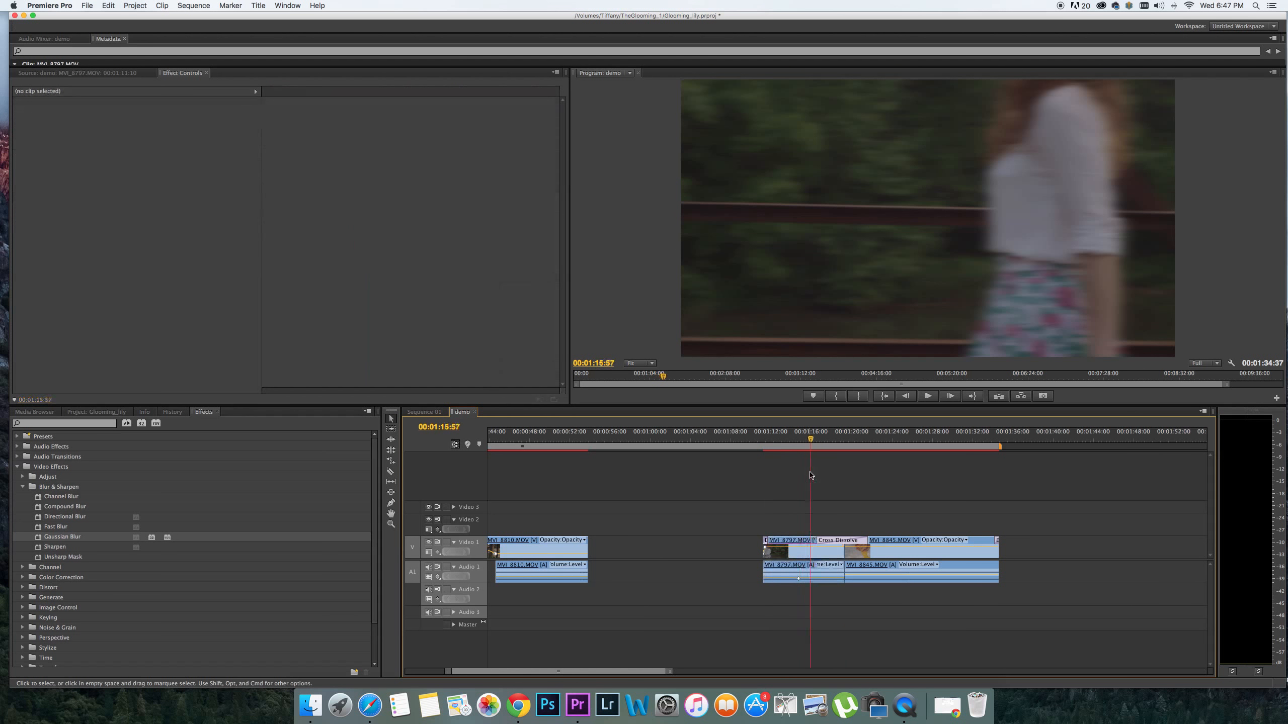
{"action": "scroll", "coordinate": [812, 475], "scroll_direction": "left", "scroll_amount": 5}
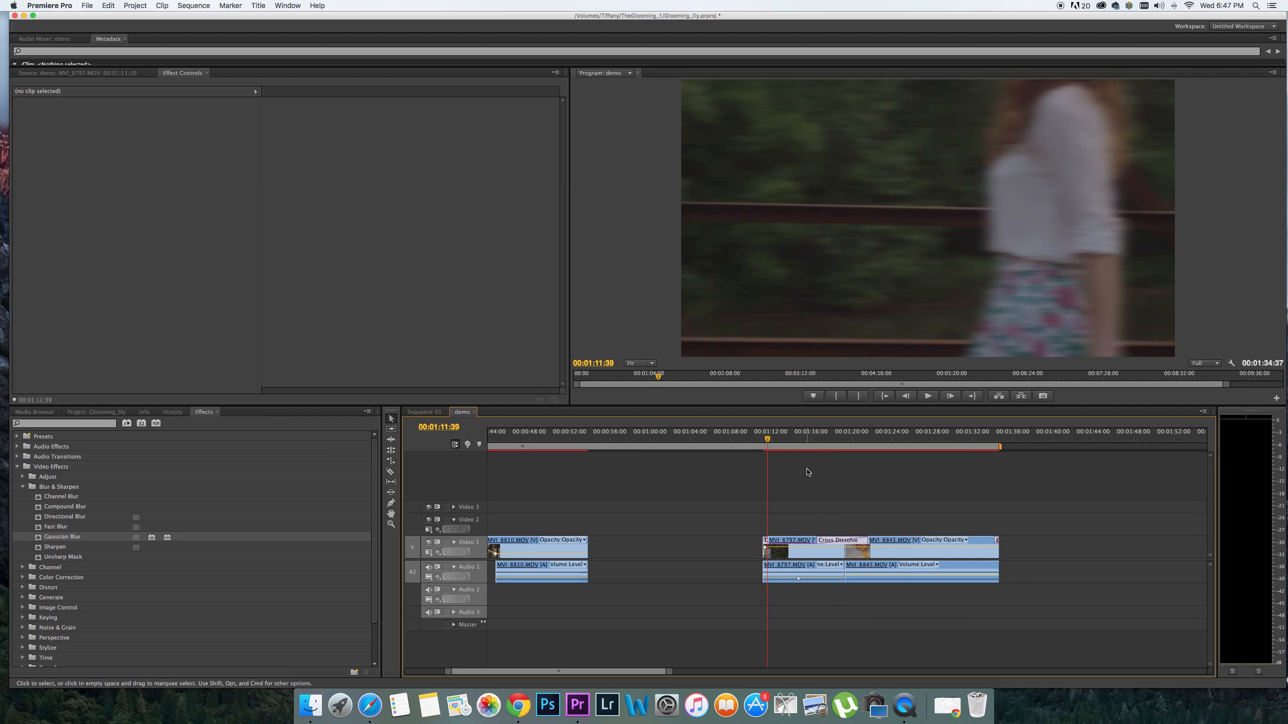
{"action": "left_click", "coordinate": [800, 554]}
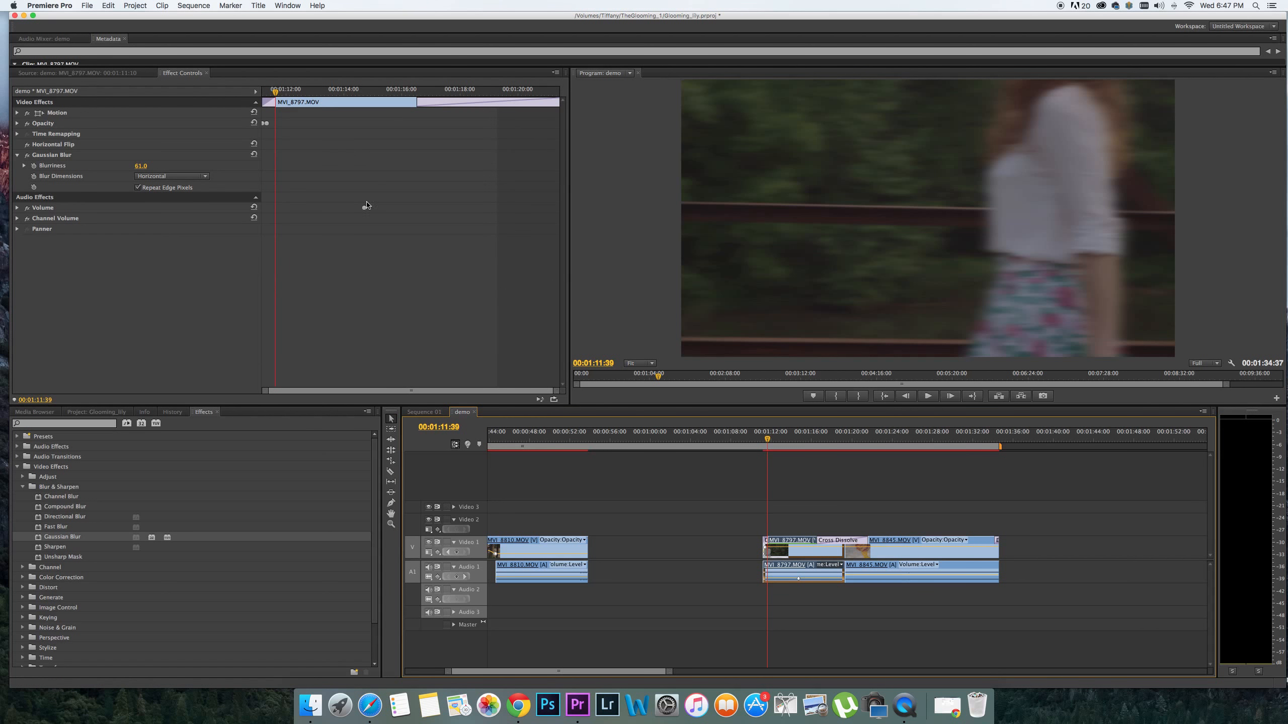
{"action": "left_click", "coordinate": [275, 93]}
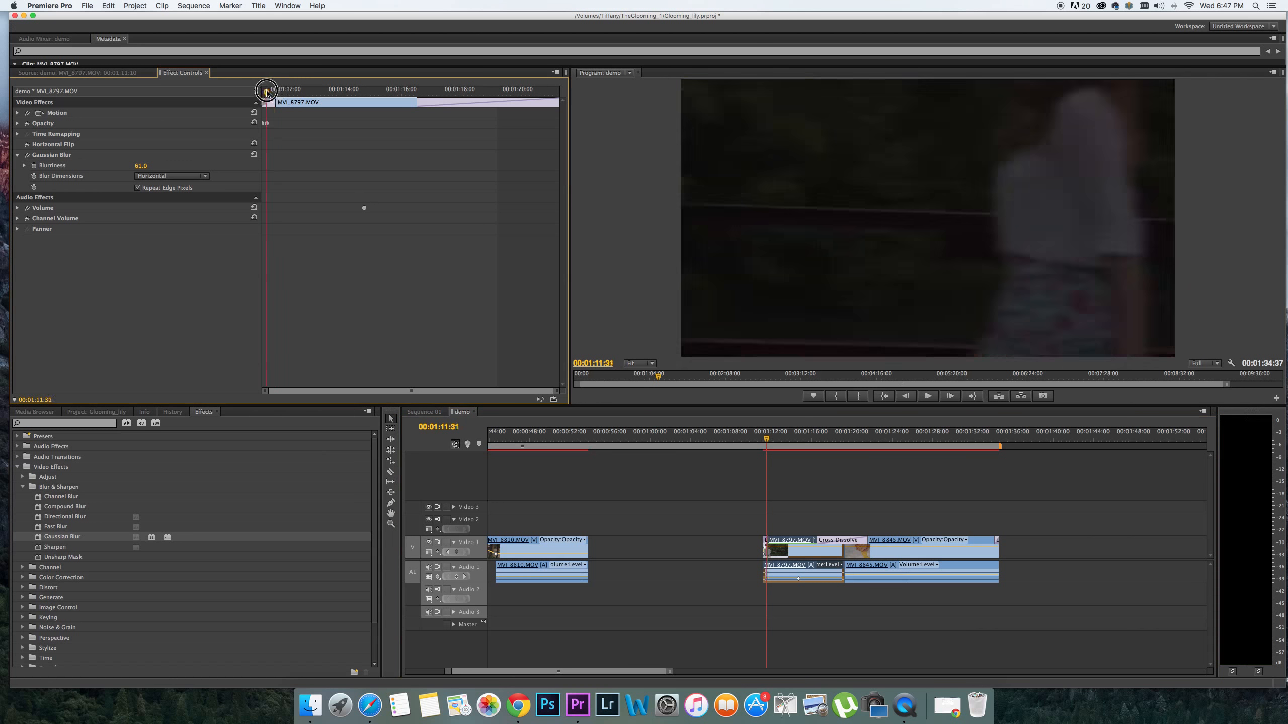
{"action": "left_click_drag", "start_coordinate": [276, 92], "coordinate": [276, 92]}
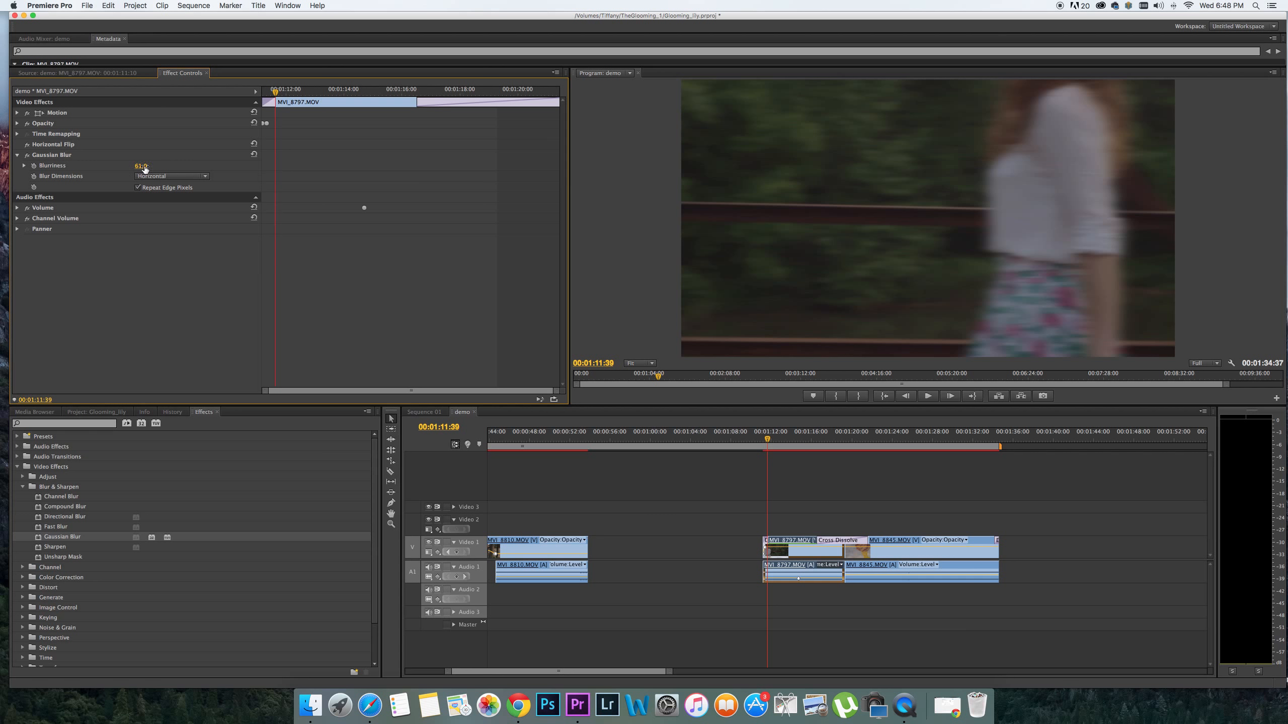
Set the Gaussian Blur blurriness to 128, then raise it further to 446
{"action": "left_click_drag", "start_coordinate": [143, 169], "coordinate": [143, 169]}
{"action": "left_click", "coordinate": [141, 166]}
{"action": "type", "text": "128"}
{"action": "key", "text": "Return"}
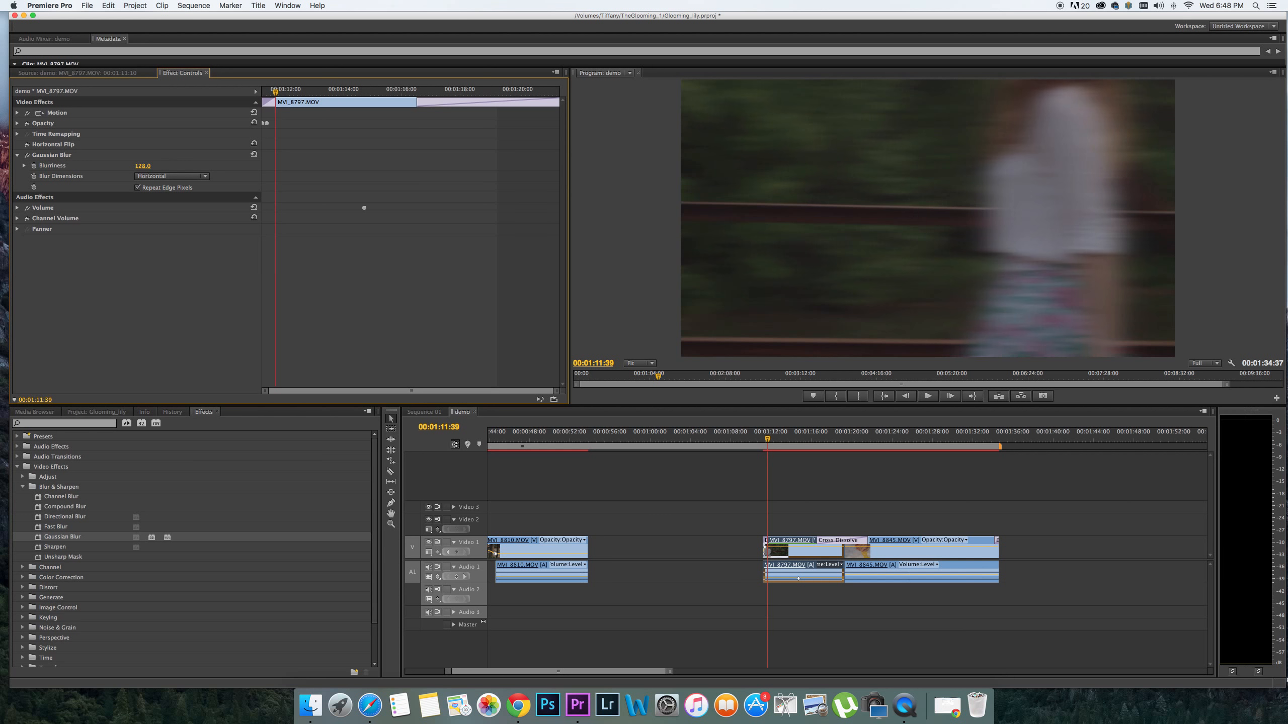
{"action": "mouse_move", "coordinate": [142, 166]}
{"action": "left_mouse_down"}
{"action": "mouse_move", "coordinate": [186, 166]}
{"action": "mouse_move", "coordinate": [158, 167]}
{"action": "left_mouse_up"}
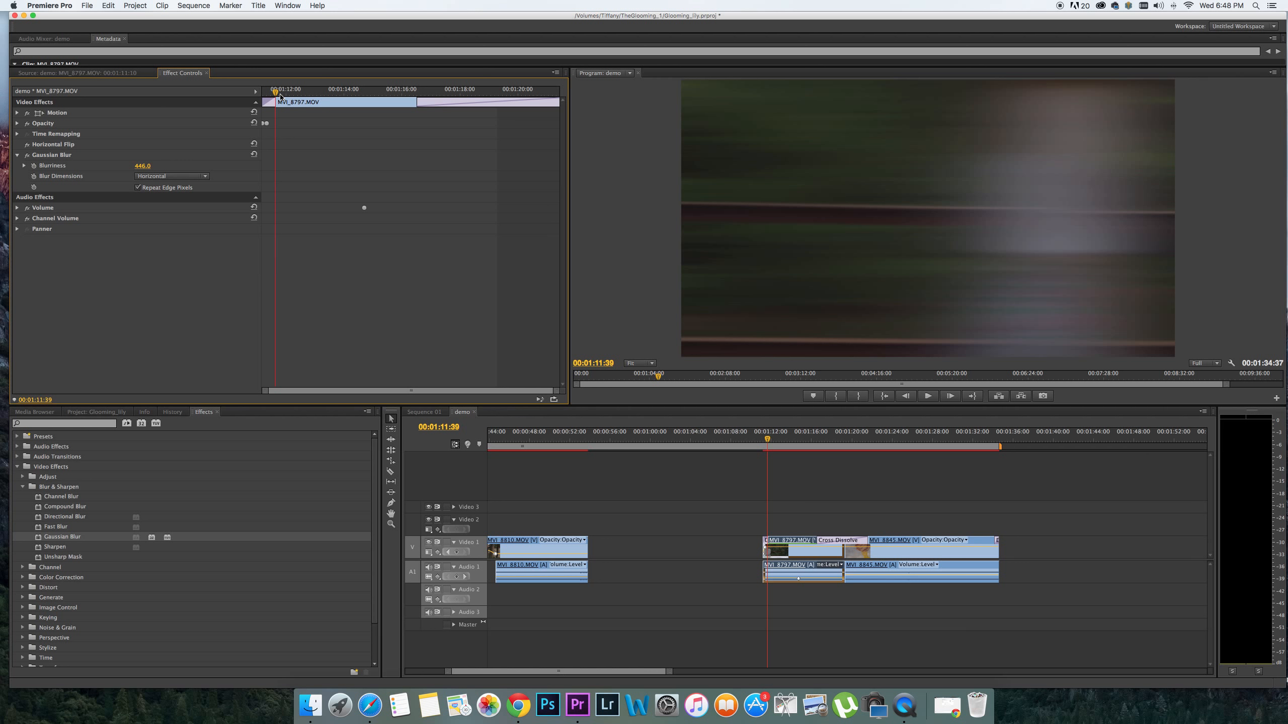
Animate the blurriness with a keyframe of 446 at 00:01:11:39 and a keyframe of 0 at 00:01:13:58
{"action": "left_click_drag", "start_coordinate": [276, 95], "coordinate": [346, 95]}
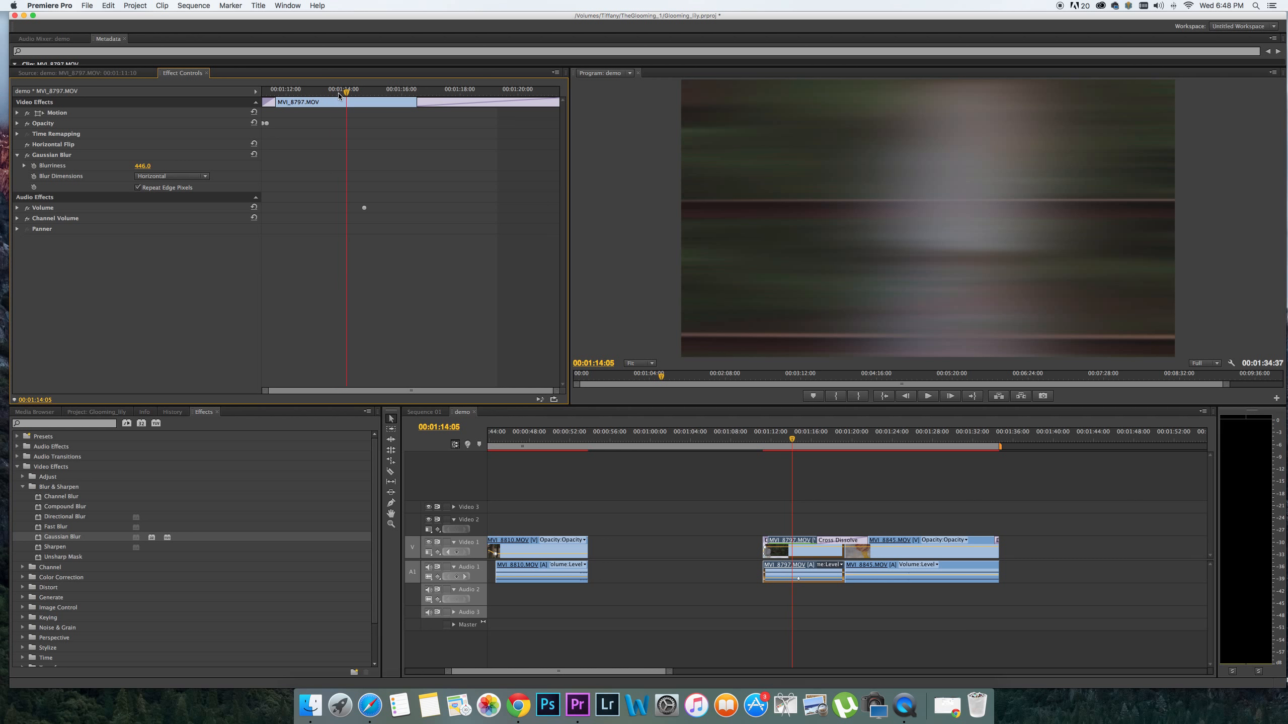
{"action": "left_click_drag", "start_coordinate": [346, 96], "coordinate": [275, 94]}
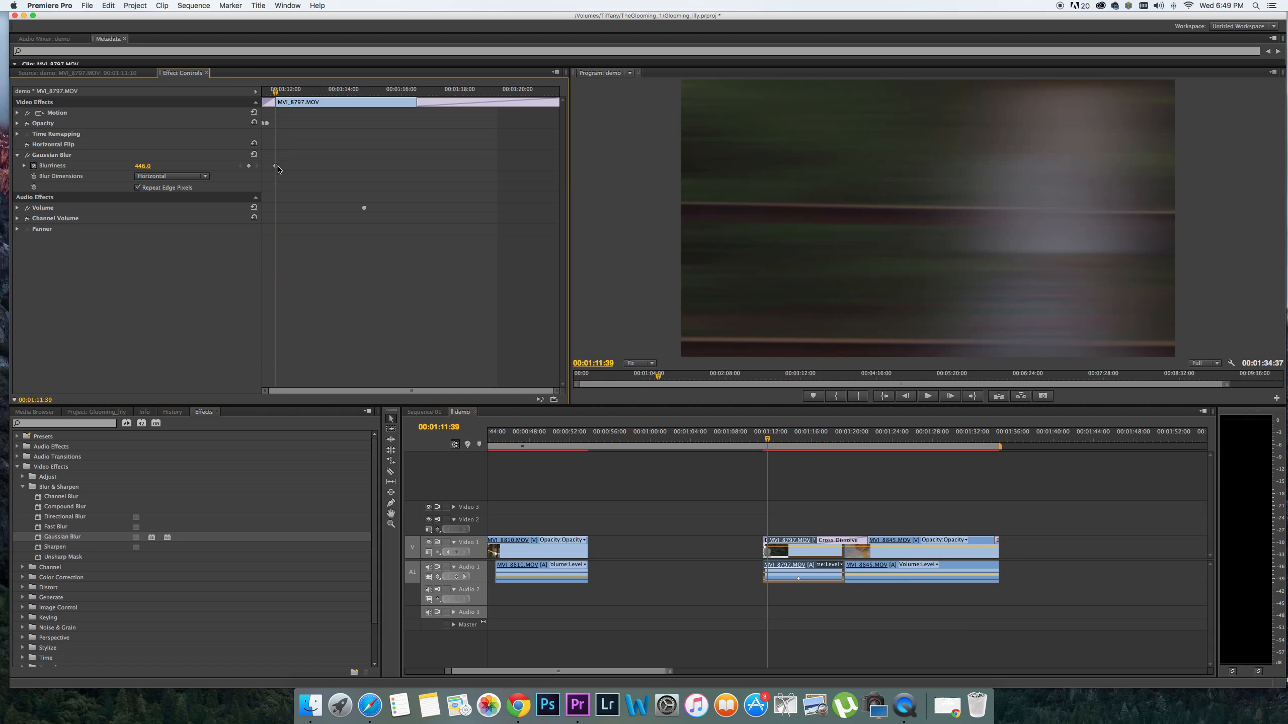
{"action": "left_click_drag", "start_coordinate": [275, 92], "coordinate": [343, 100]}
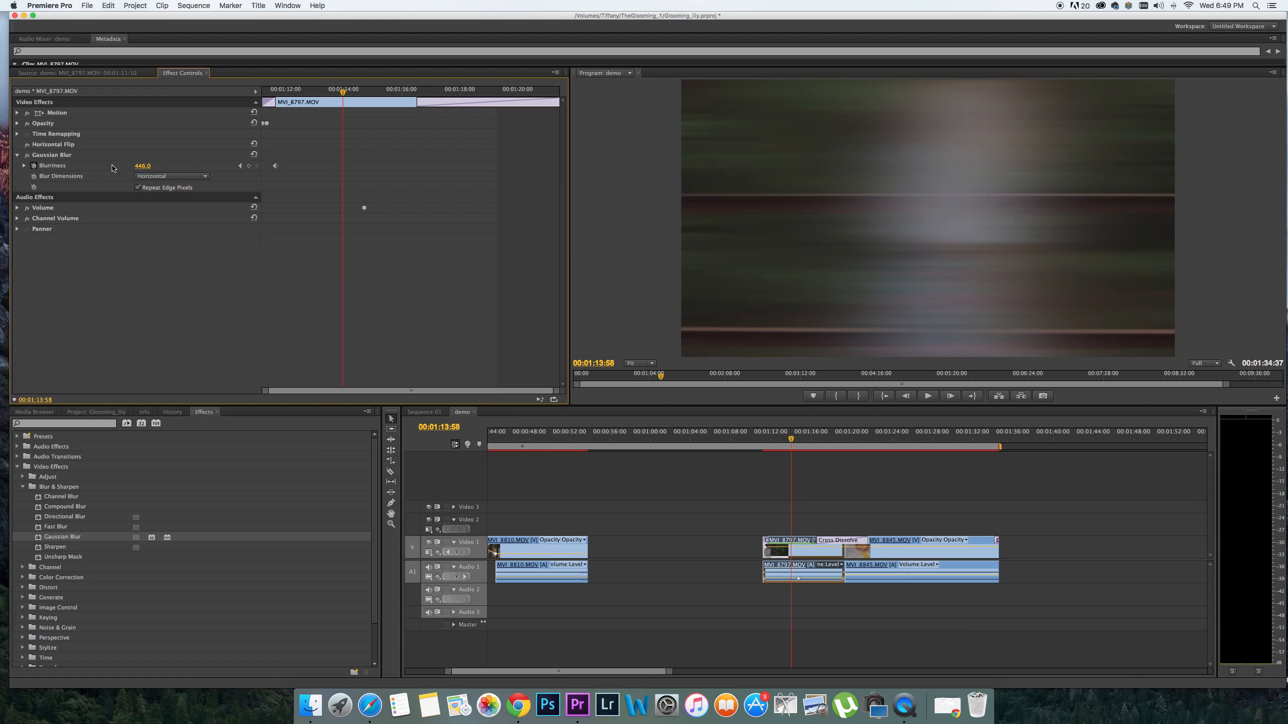
{"action": "left_click_drag", "start_coordinate": [142, 168], "coordinate": [131, 168]}
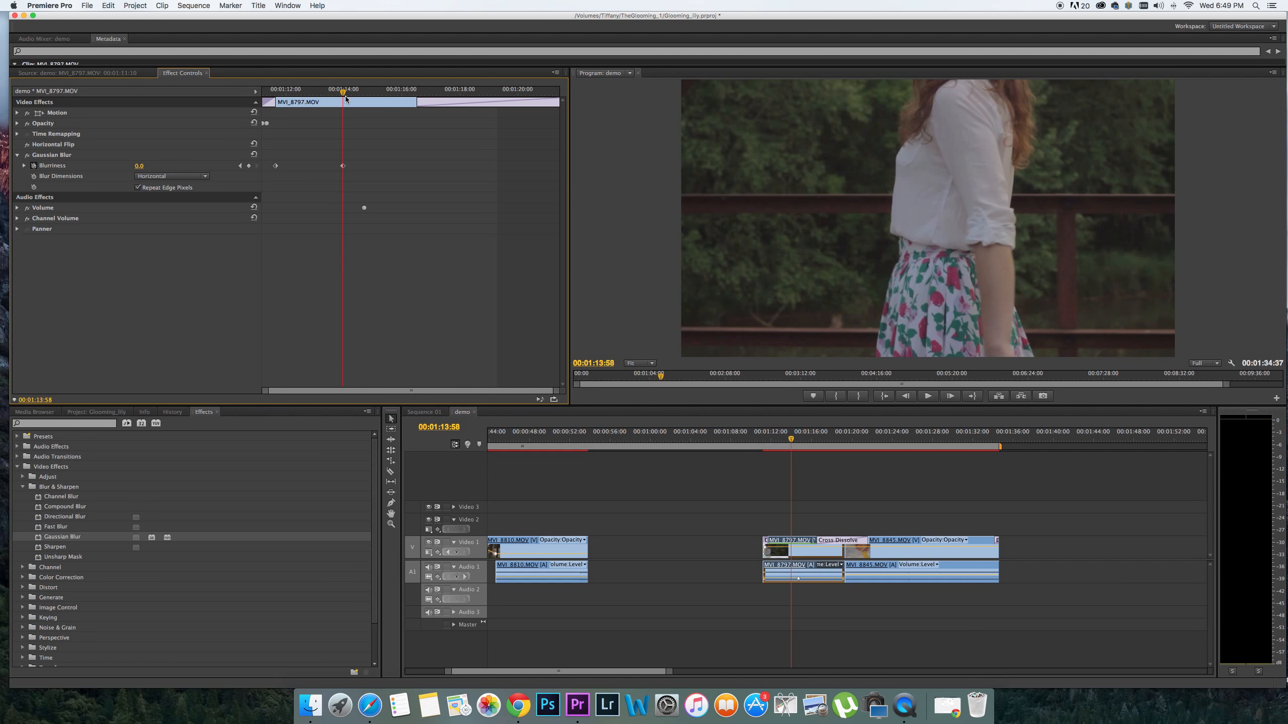
Play back the beginning of MVI_8797.MOV twice to review the animated blur
{"action": "left_click_drag", "start_coordinate": [345, 94], "coordinate": [277, 99]}
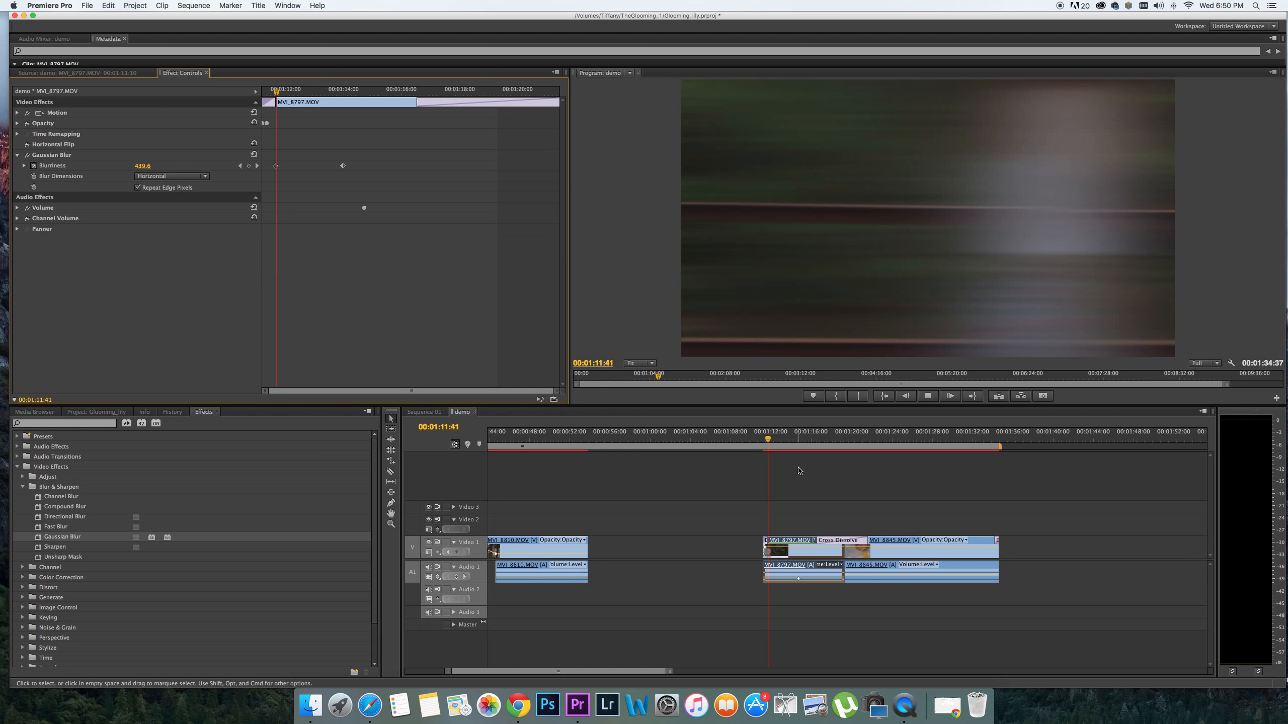
{"action": "key", "text": "space"}
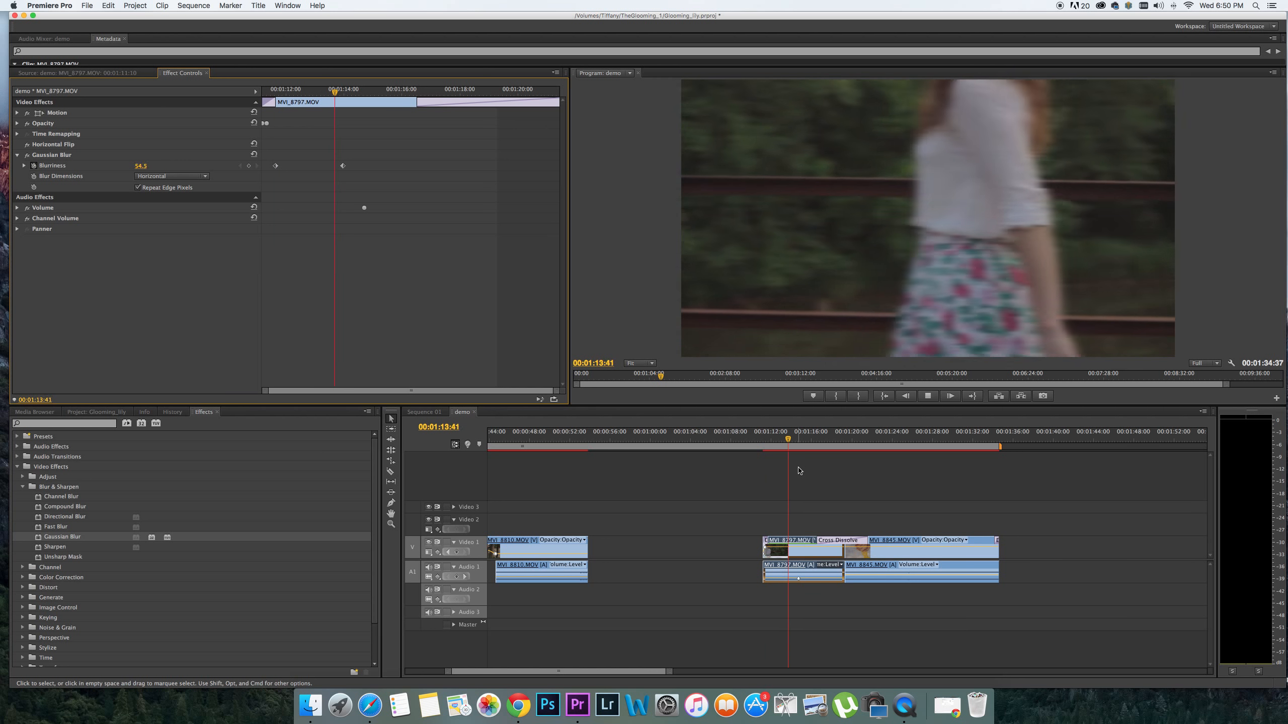
{"action": "key", "text": "space"}
{"action": "left_click_drag", "start_coordinate": [802, 444], "coordinate": [772, 445]}
{"action": "key", "text": "space"}
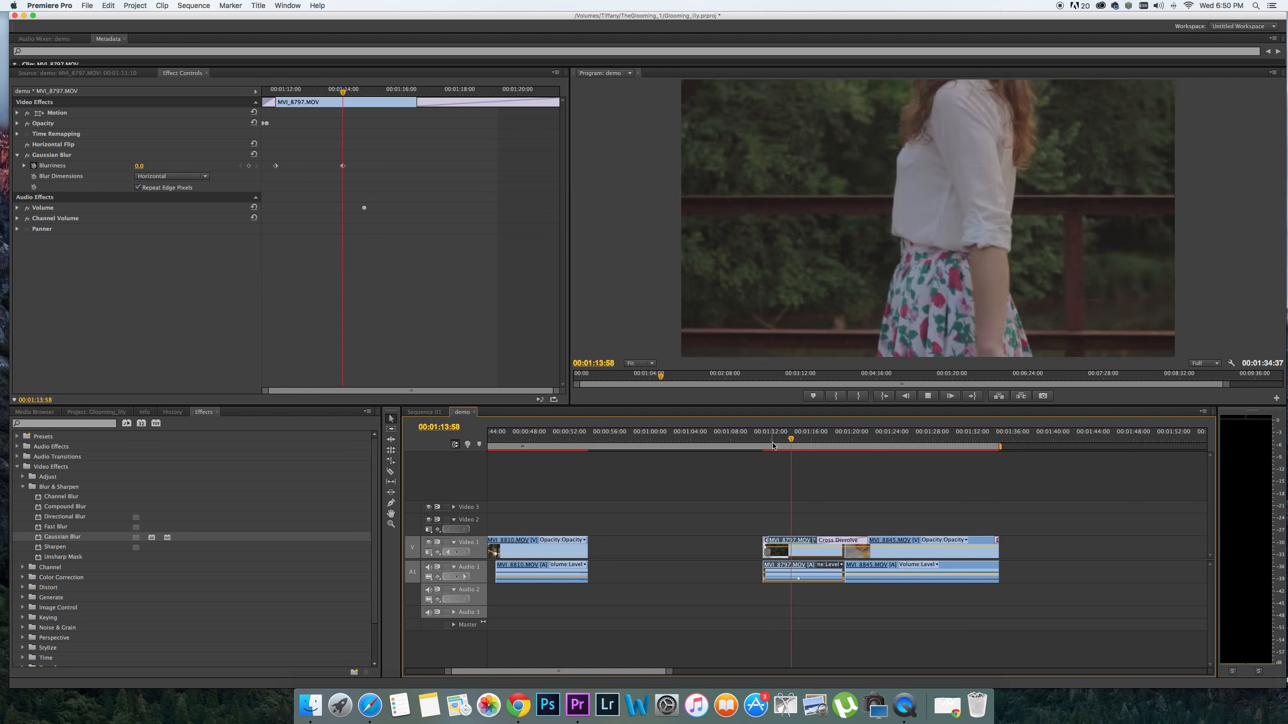
{"action": "key", "text": "space"}
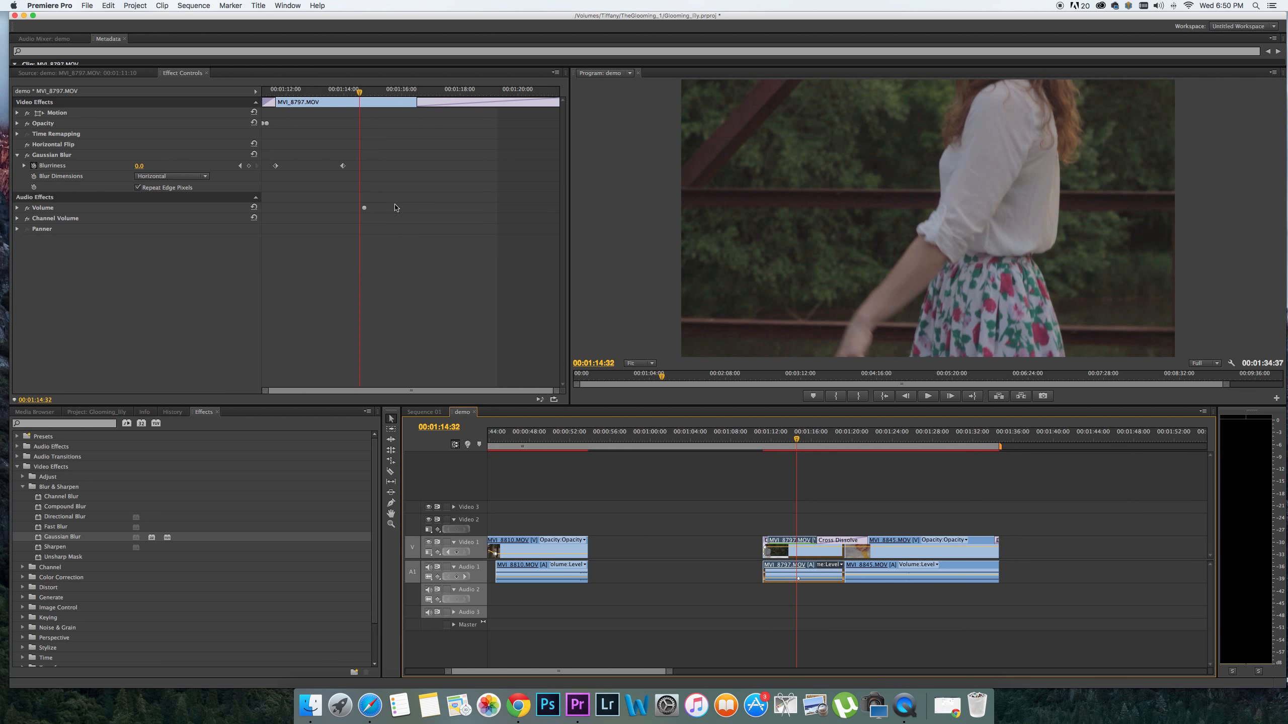
Shift both blurriness keyframes later in the clip, spacing them farther apart, and play back the slower blur
{"action": "left_click_drag", "start_coordinate": [276, 167], "coordinate": [410, 171]}
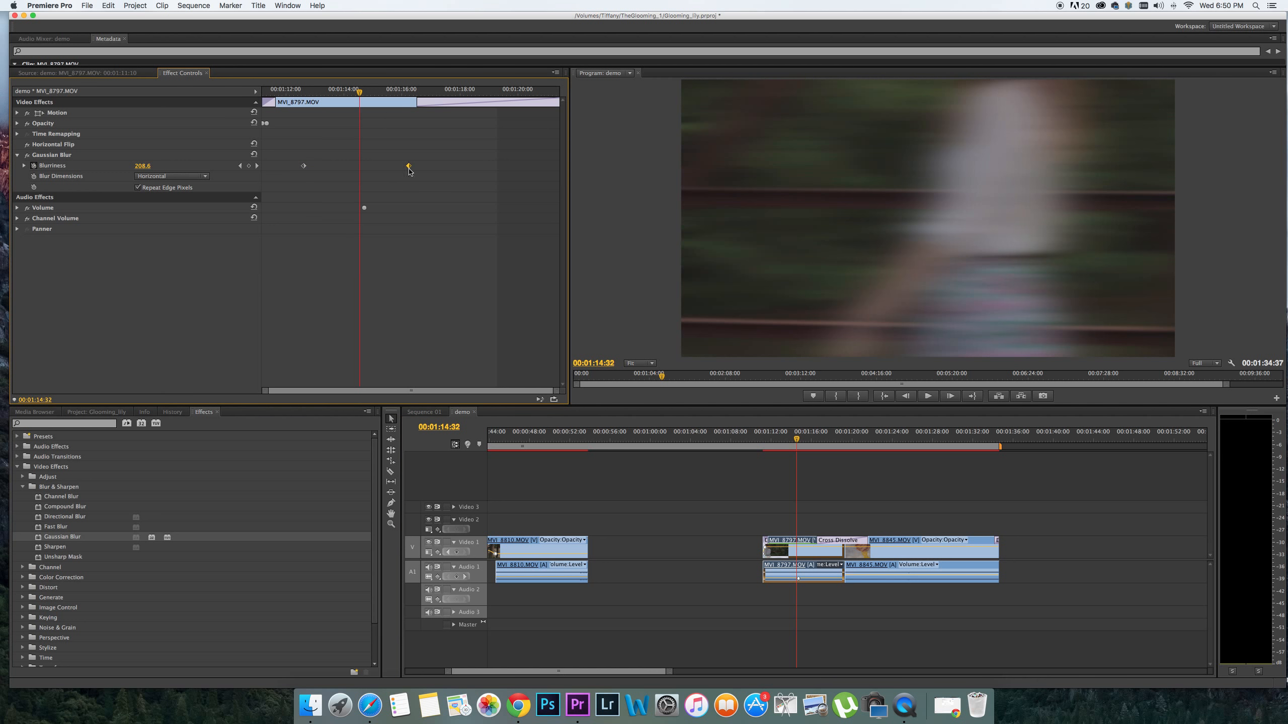
{"action": "left_click", "coordinate": [766, 446]}
{"action": "key", "text": "space"}
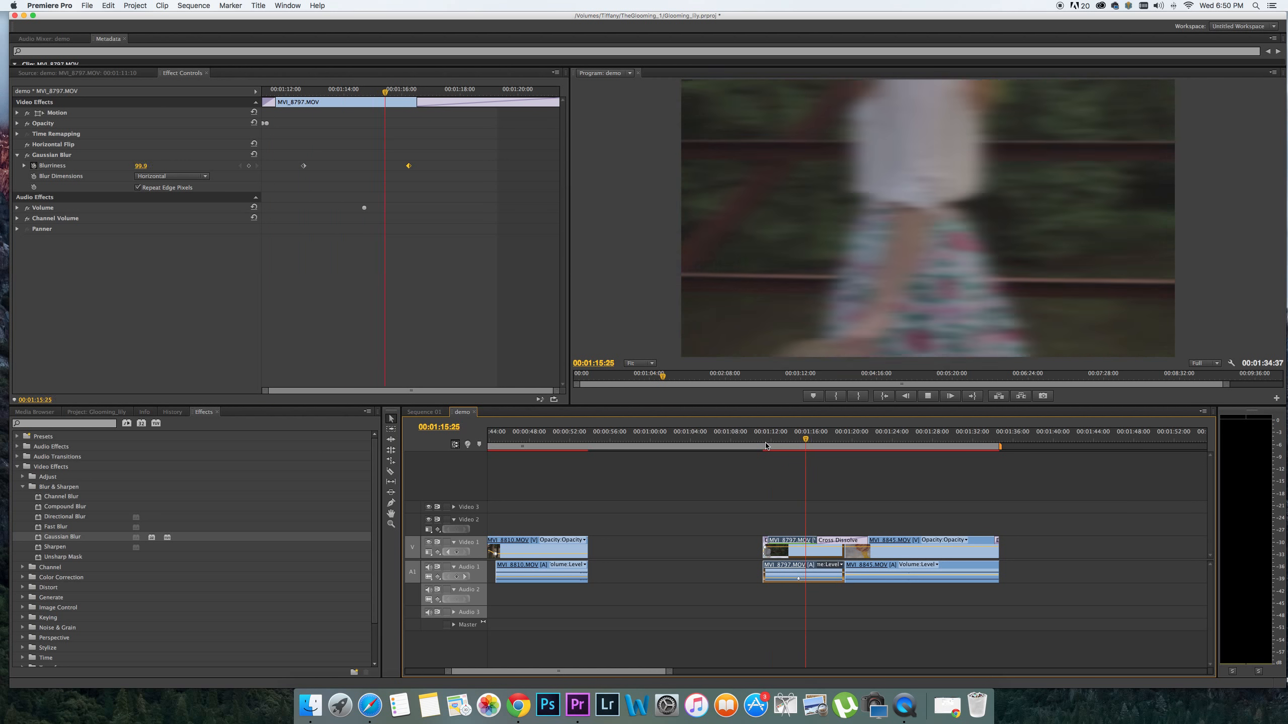
{"action": "key", "text": "space"}
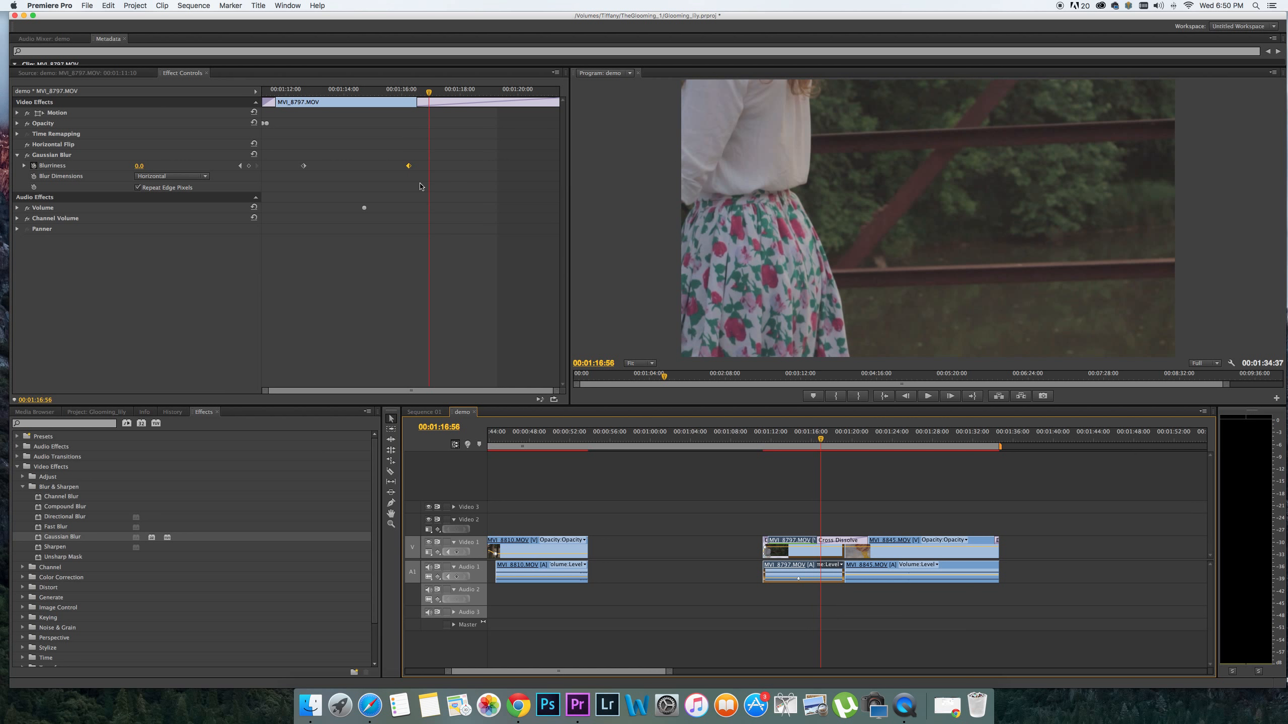
Move the second blurriness keyframe earlier, close behind the first one, and play back the faster blur
{"action": "left_click_drag", "start_coordinate": [409, 165], "coordinate": [321, 166]}
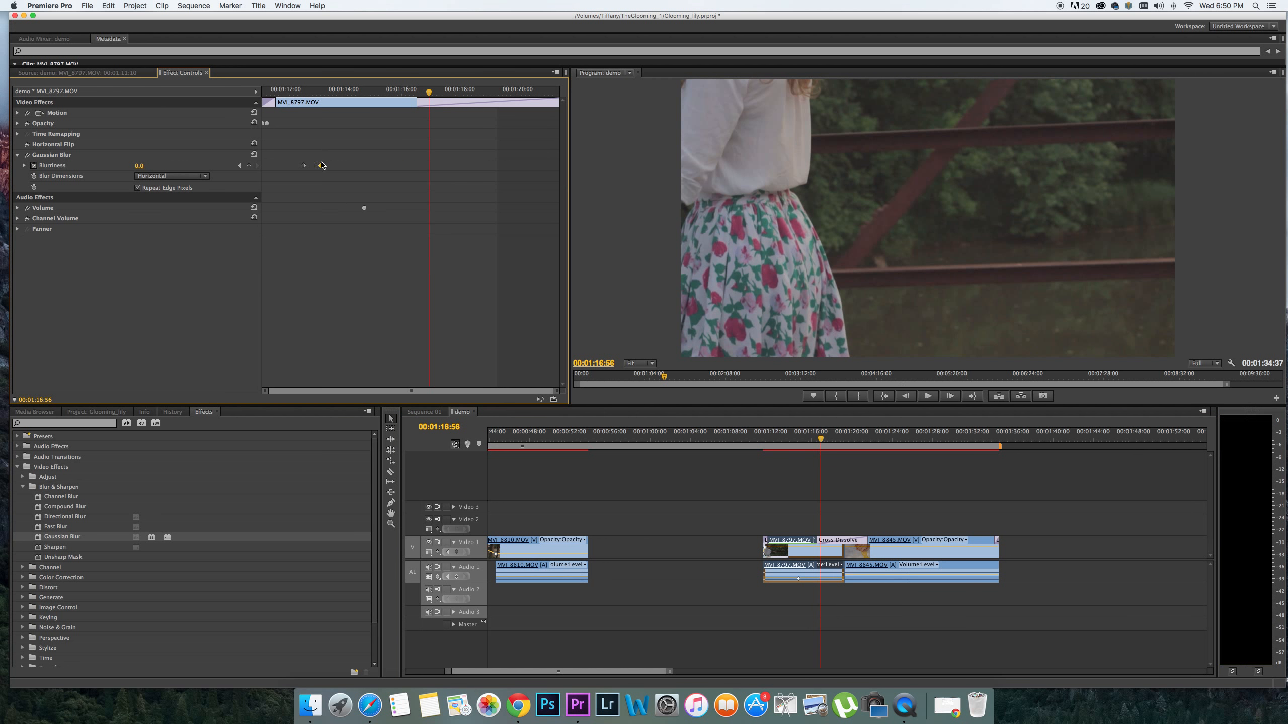
{"action": "left_click", "coordinate": [302, 92]}
{"action": "key", "text": "space"}
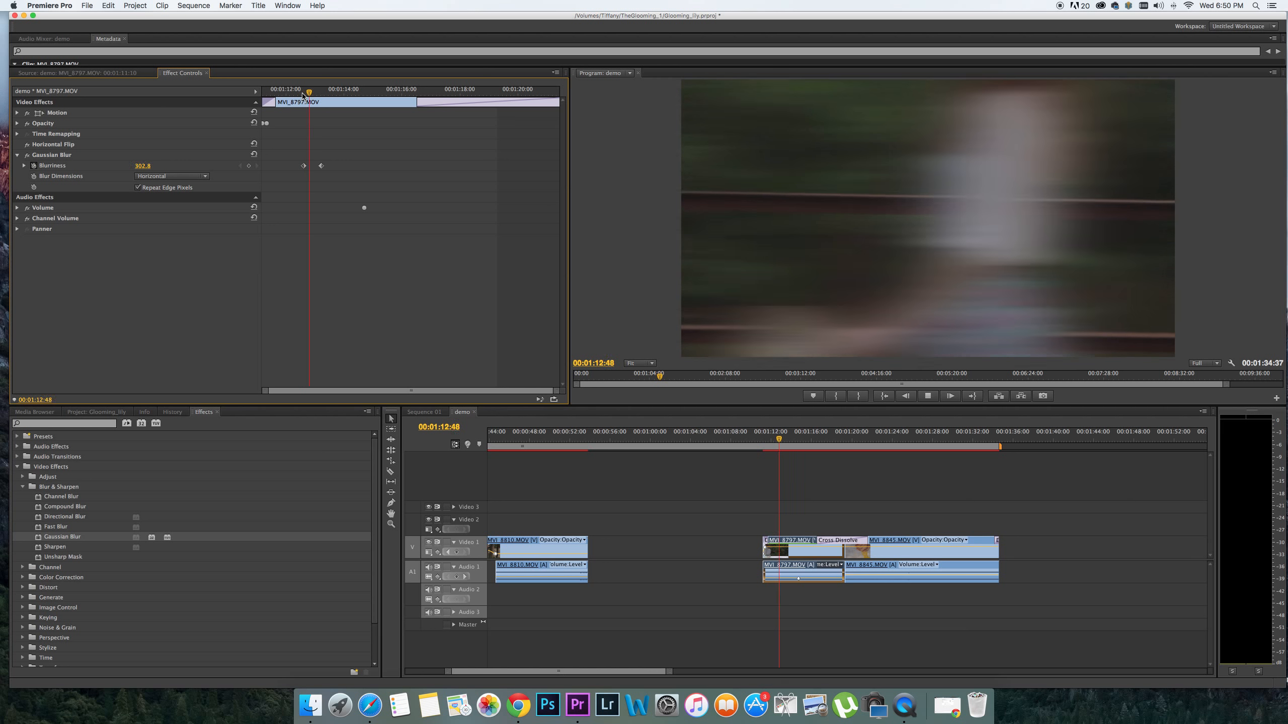
{"action": "key", "text": "space"}
{"action": "left_click", "coordinate": [291, 91]}
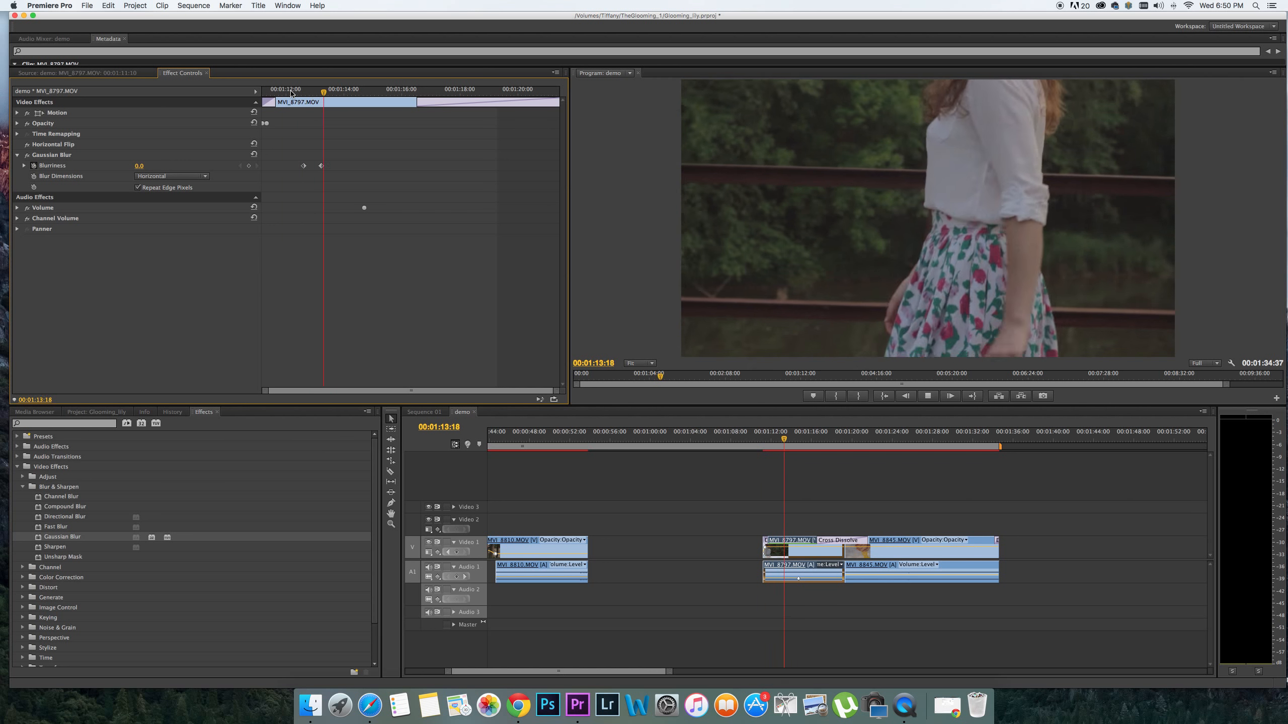
{"action": "key", "text": "space"}
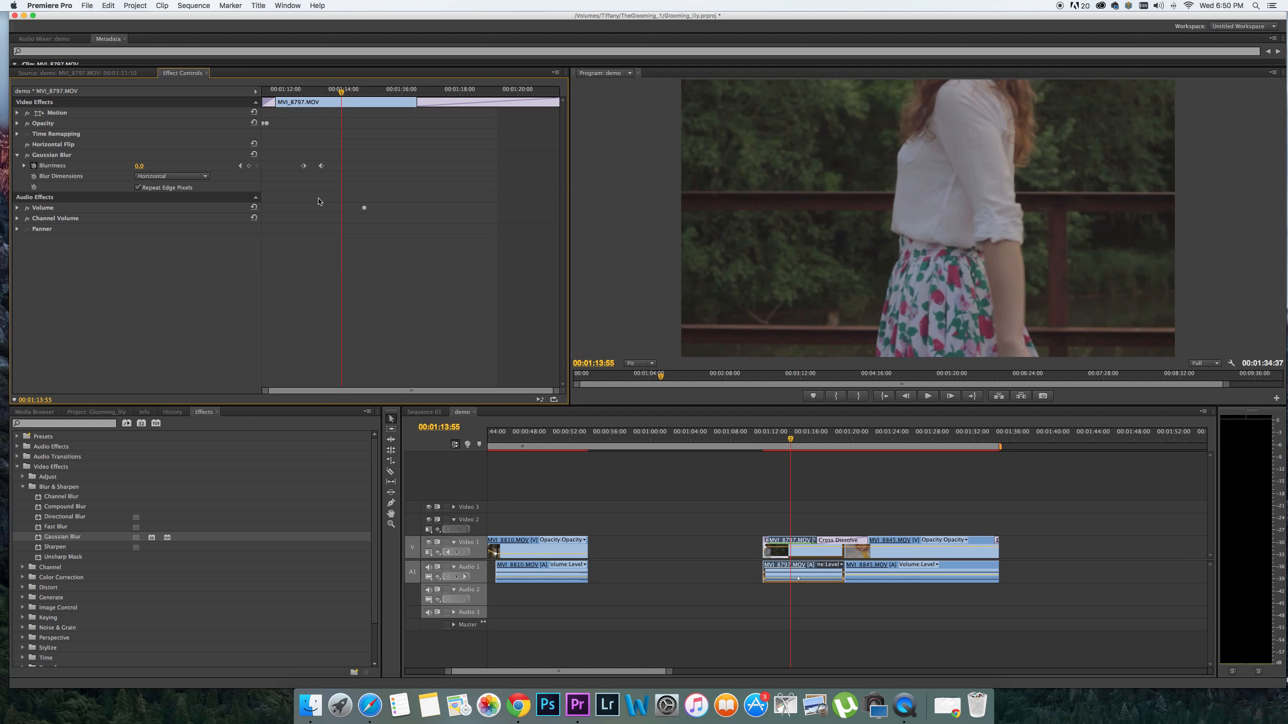
Collapse the Blur & Sharpen effects group and park the playhead at 00:01:15:42
{"action": "left_click", "coordinate": [23, 487]}
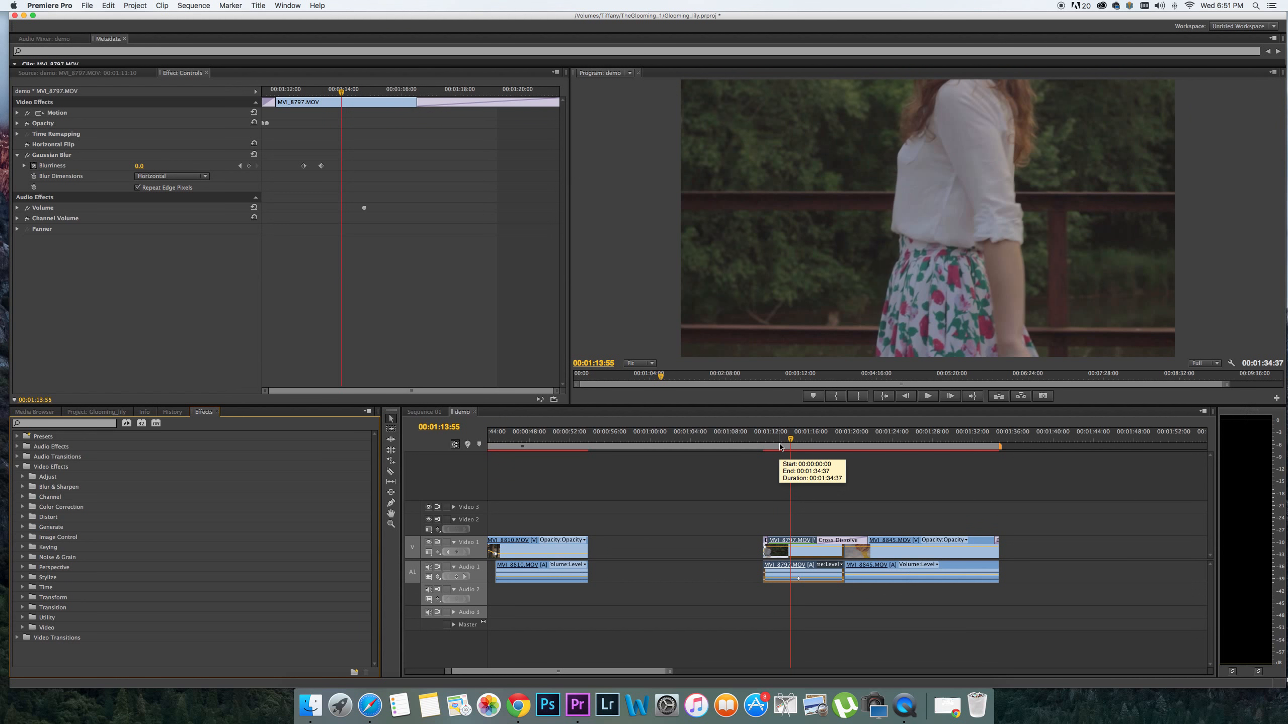
{"action": "left_click", "coordinate": [934, 439]}
{"action": "left_click", "coordinate": [809, 439]}
{"action": "left_click_drag", "start_coordinate": [809, 441], "coordinate": [808, 440]}
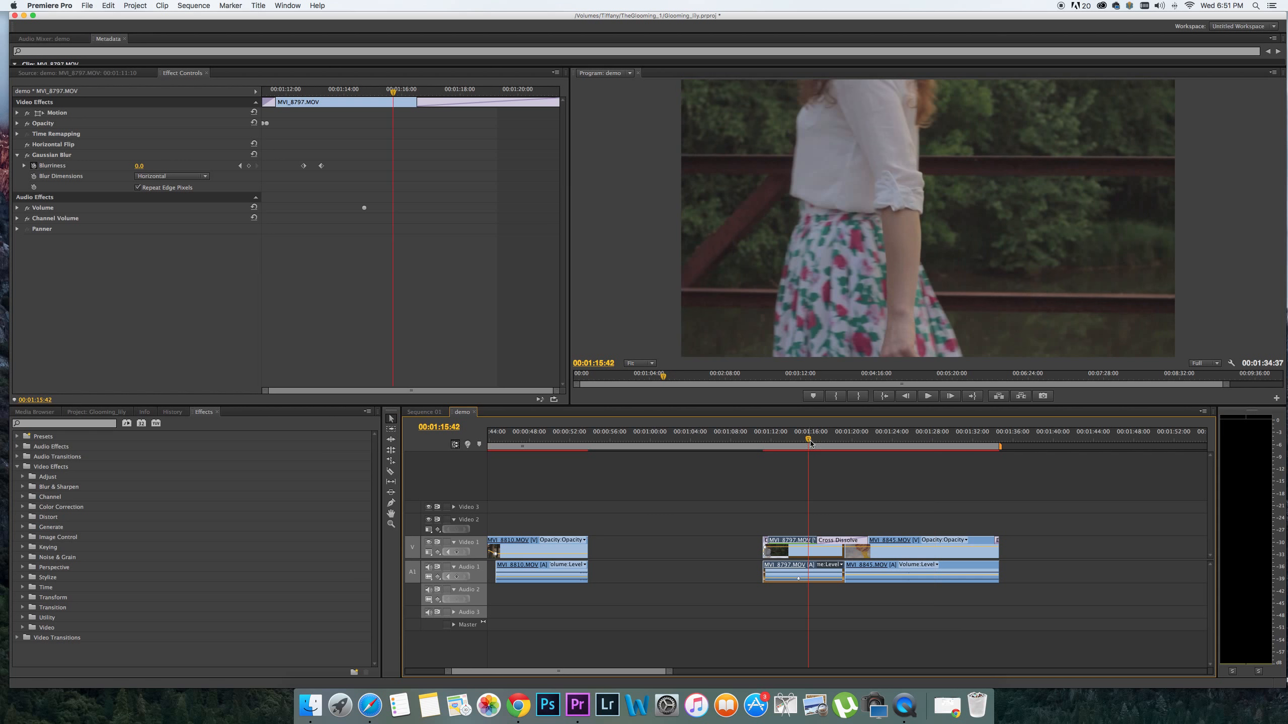
Park the playhead at 00:01:26:45, select MVI_8845.MOV and open its Motion effect settings
{"action": "left_click", "coordinate": [919, 439]}
{"action": "left_click", "coordinate": [944, 556]}
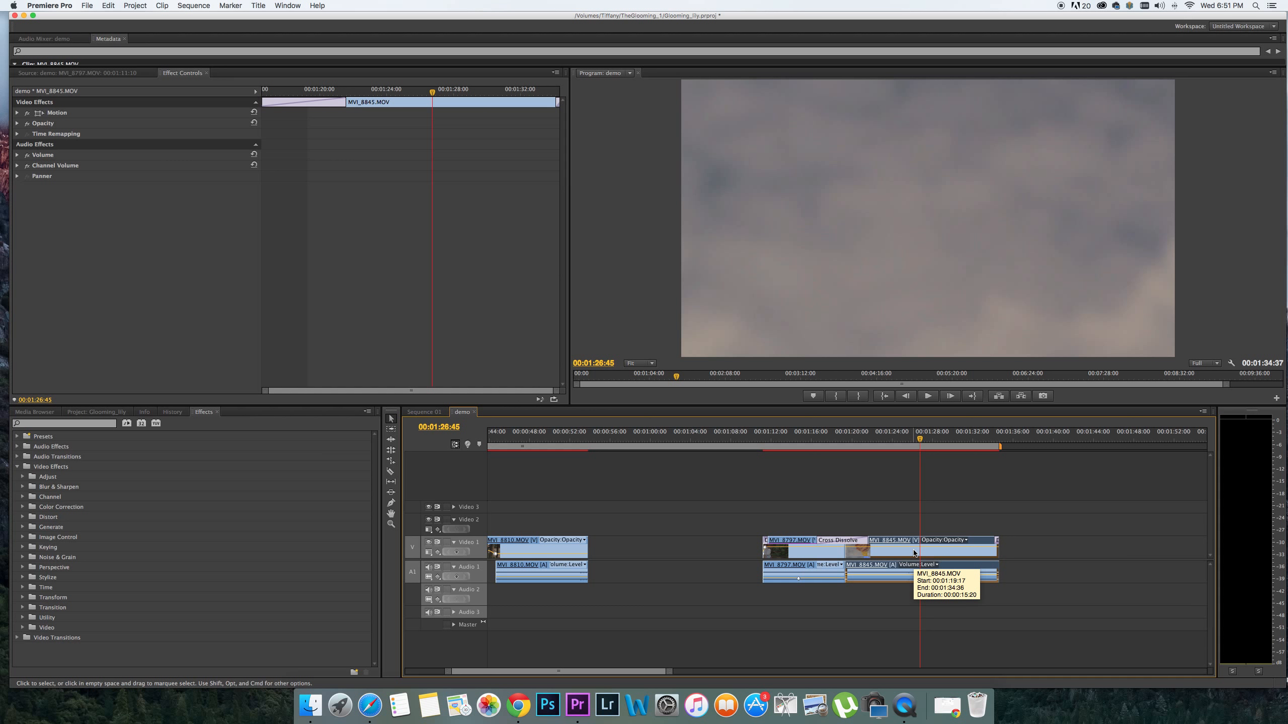
{"action": "double_click", "coordinate": [914, 552]}
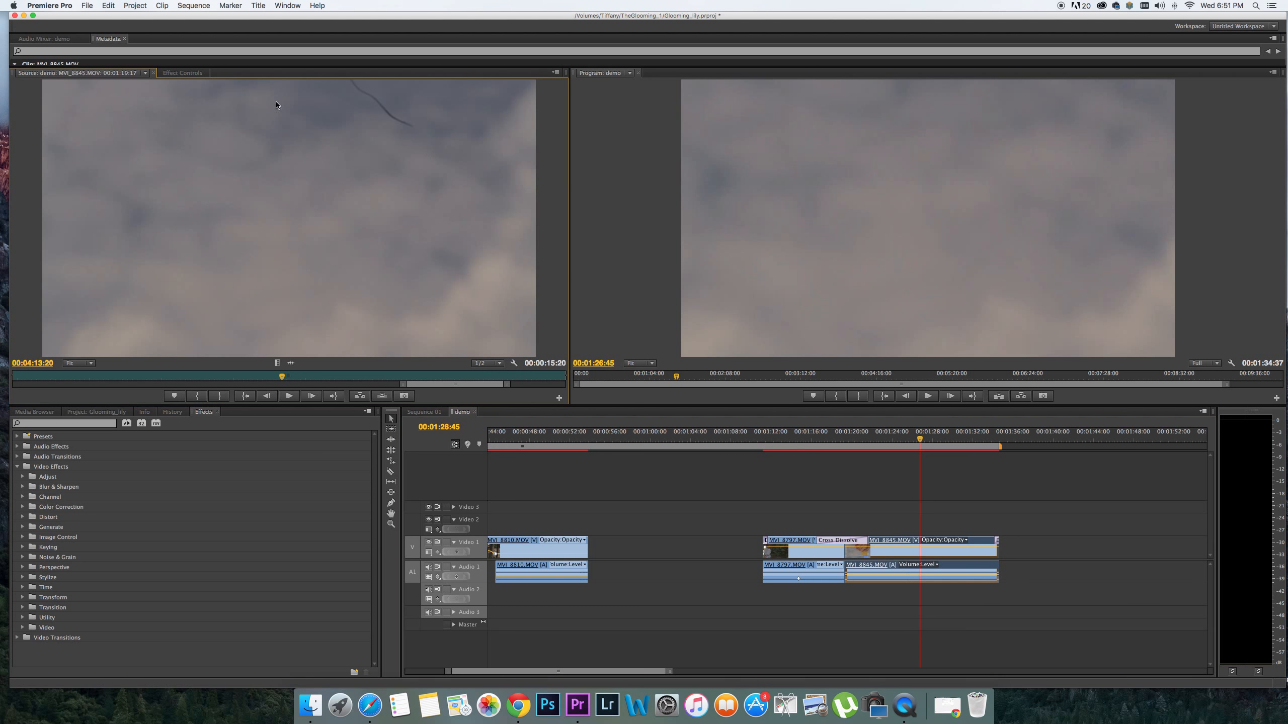
{"action": "left_click", "coordinate": [183, 73]}
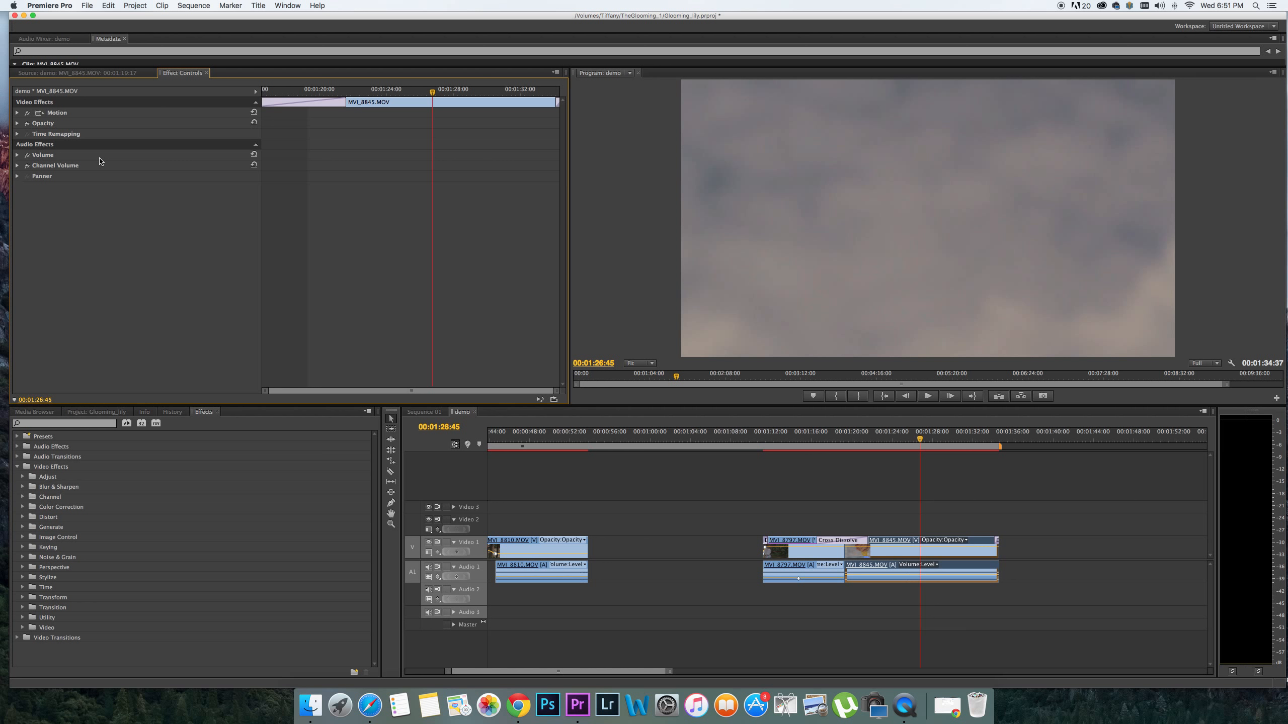
{"action": "left_click", "coordinate": [17, 112]}
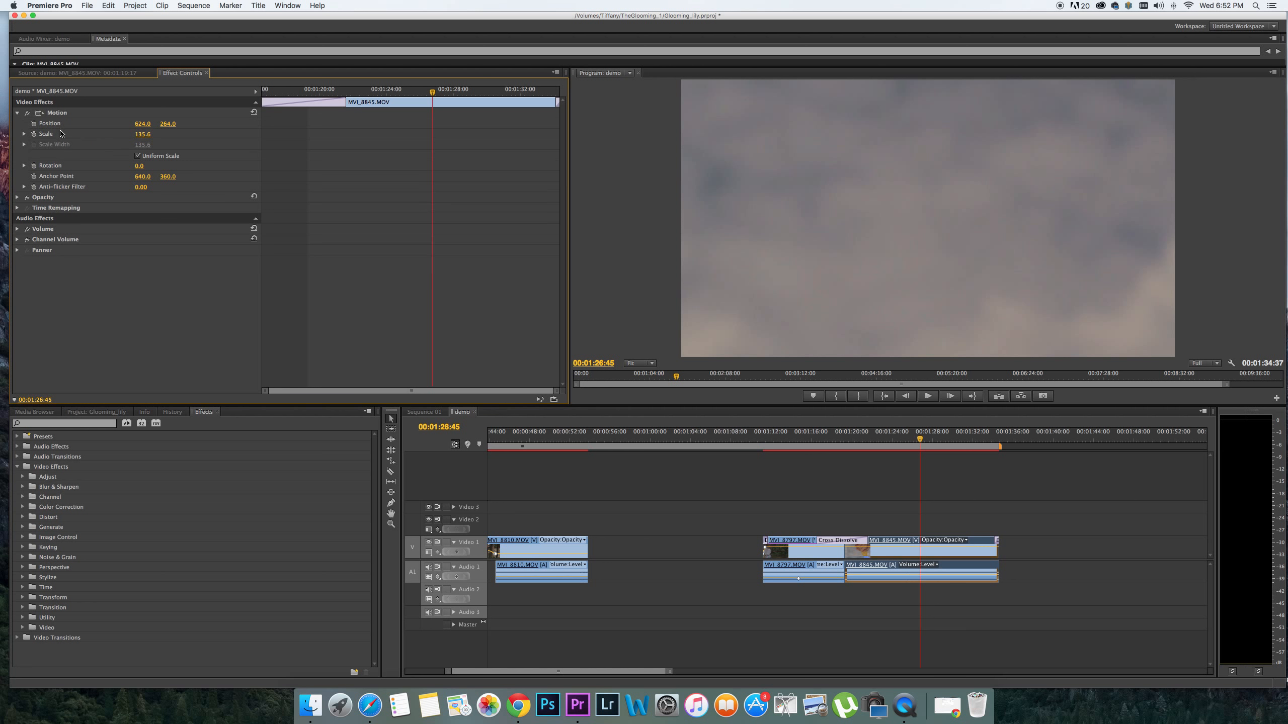
Adjust the opacity of MVI_8845.MOV at the playhead so a keyframe is recorded, and collapse its Opacity settings
{"action": "left_click", "coordinate": [17, 198]}
{"action": "left_click", "coordinate": [17, 197]}
{"action": "left_click", "coordinate": [17, 197]}
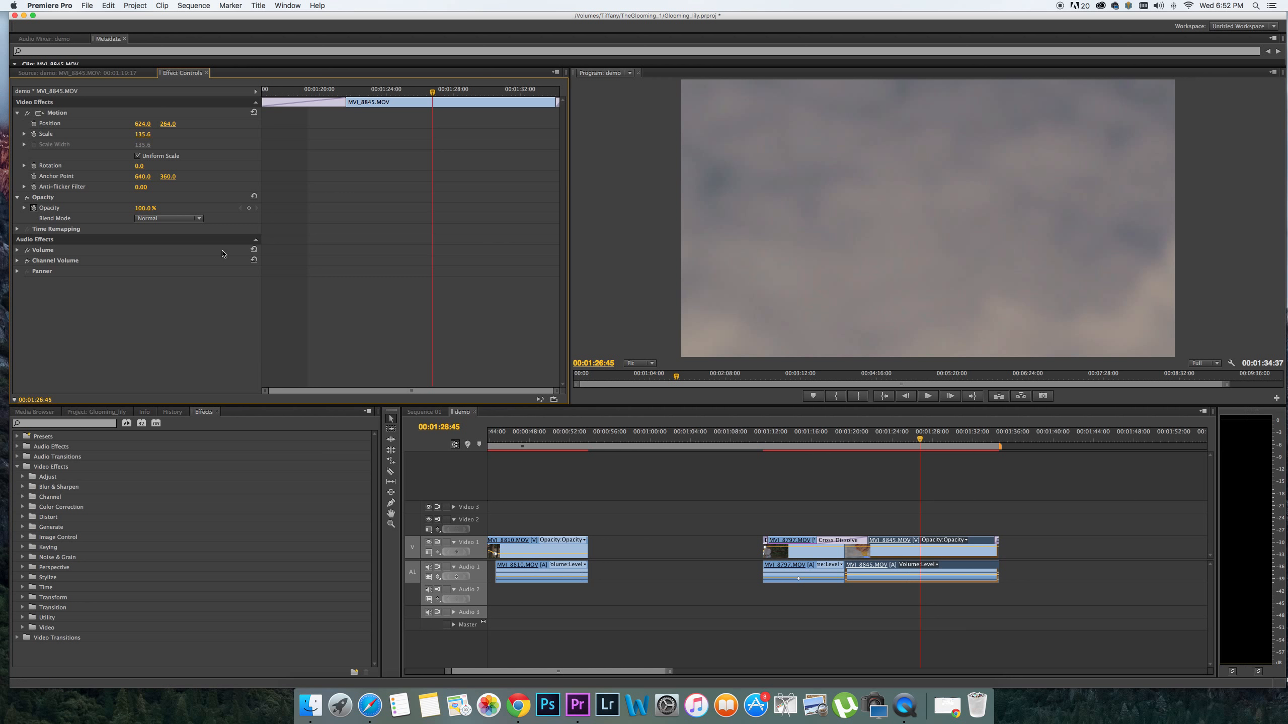
{"action": "mouse_move", "coordinate": [144, 208]}
{"action": "left_mouse_down"}
{"action": "mouse_move", "coordinate": [118, 207]}
{"action": "mouse_move", "coordinate": [144, 208]}
{"action": "left_mouse_up"}
{"action": "left_click", "coordinate": [17, 197]}
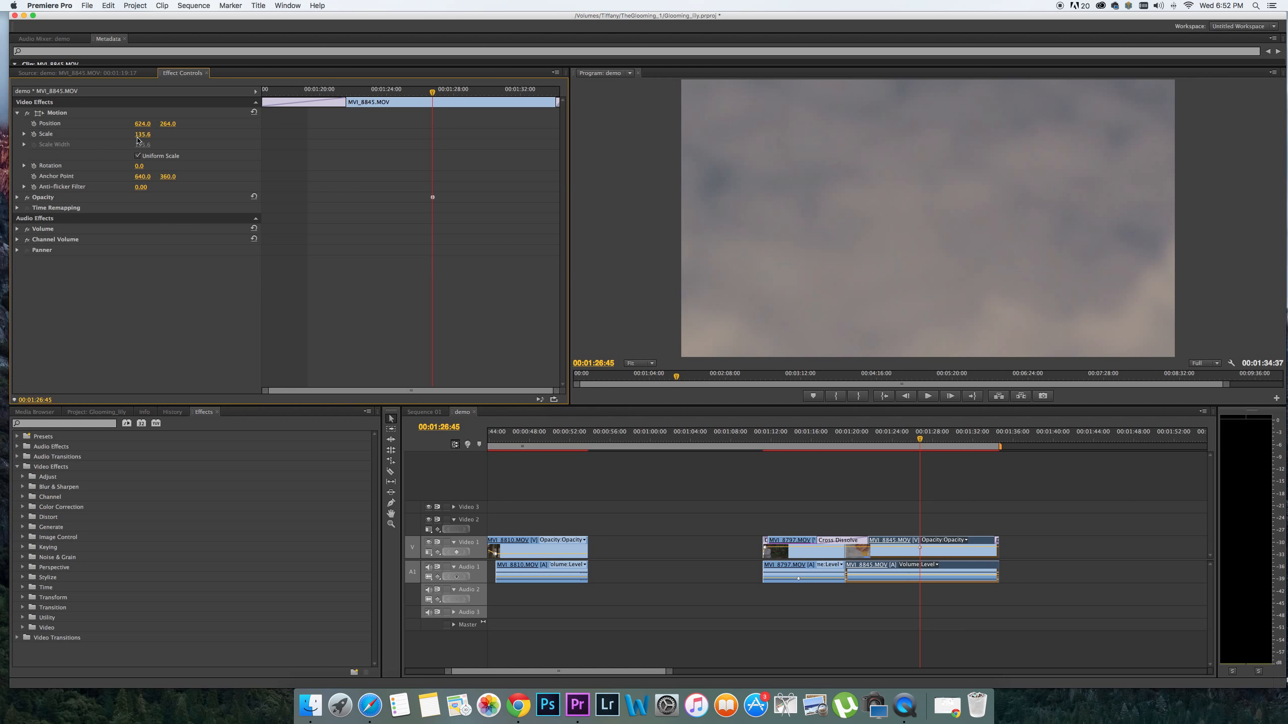
Set the position of MVI_8845.MOV to 917.0, 130.0 and its scale to 21.6
{"action": "left_click_drag", "start_coordinate": [143, 127], "coordinate": [6, 128]}
{"action": "left_click_drag", "start_coordinate": [168, 124], "coordinate": [365, 123]}
{"action": "left_click_drag", "start_coordinate": [142, 133], "coordinate": [98, 134]}
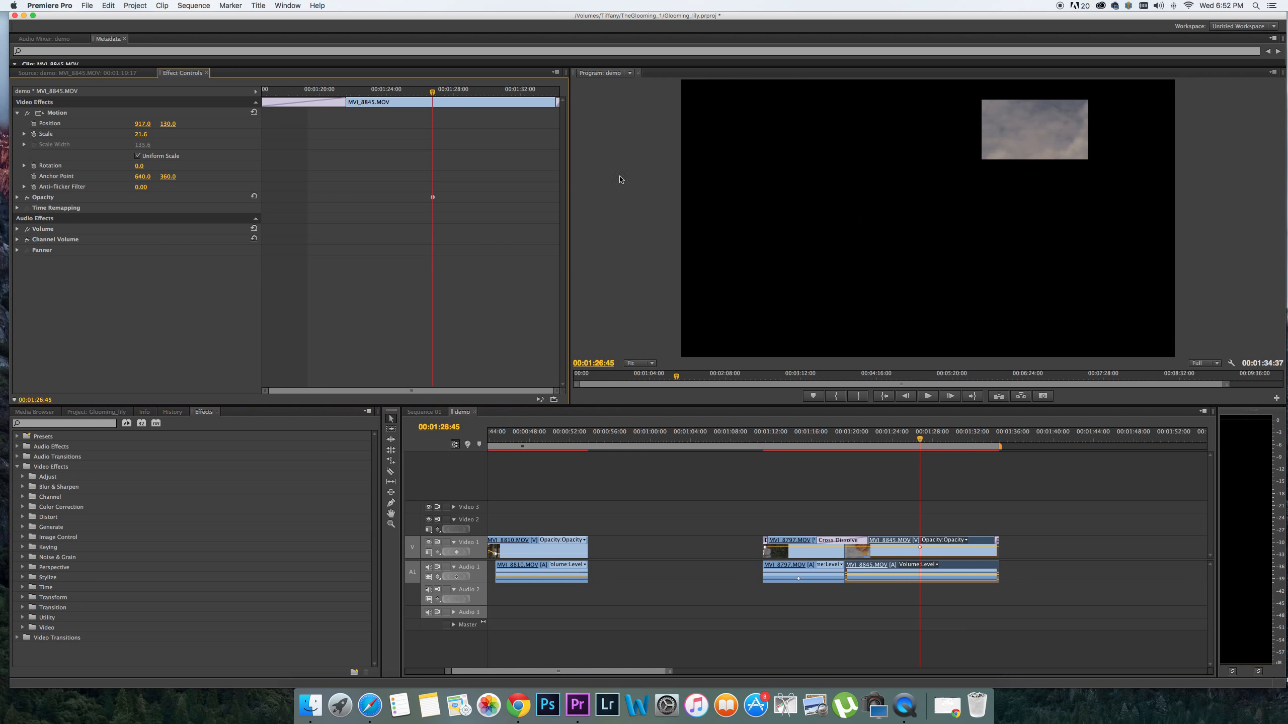
Transform MVI_8845.MOV directly in the program preview, enlarging it to scale 28.4, rotating it 36° and moving it toward the frame's left half
{"action": "left_click", "coordinate": [950, 557]}
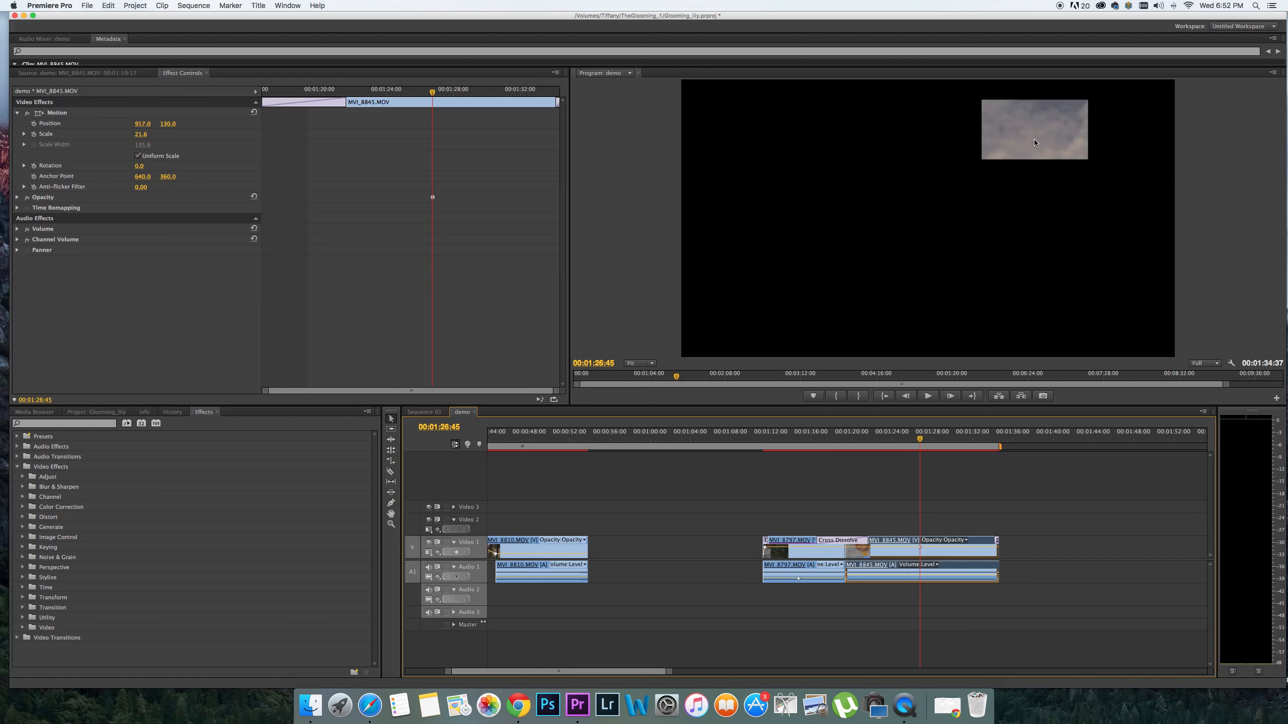
{"action": "double_click", "coordinate": [1053, 141]}
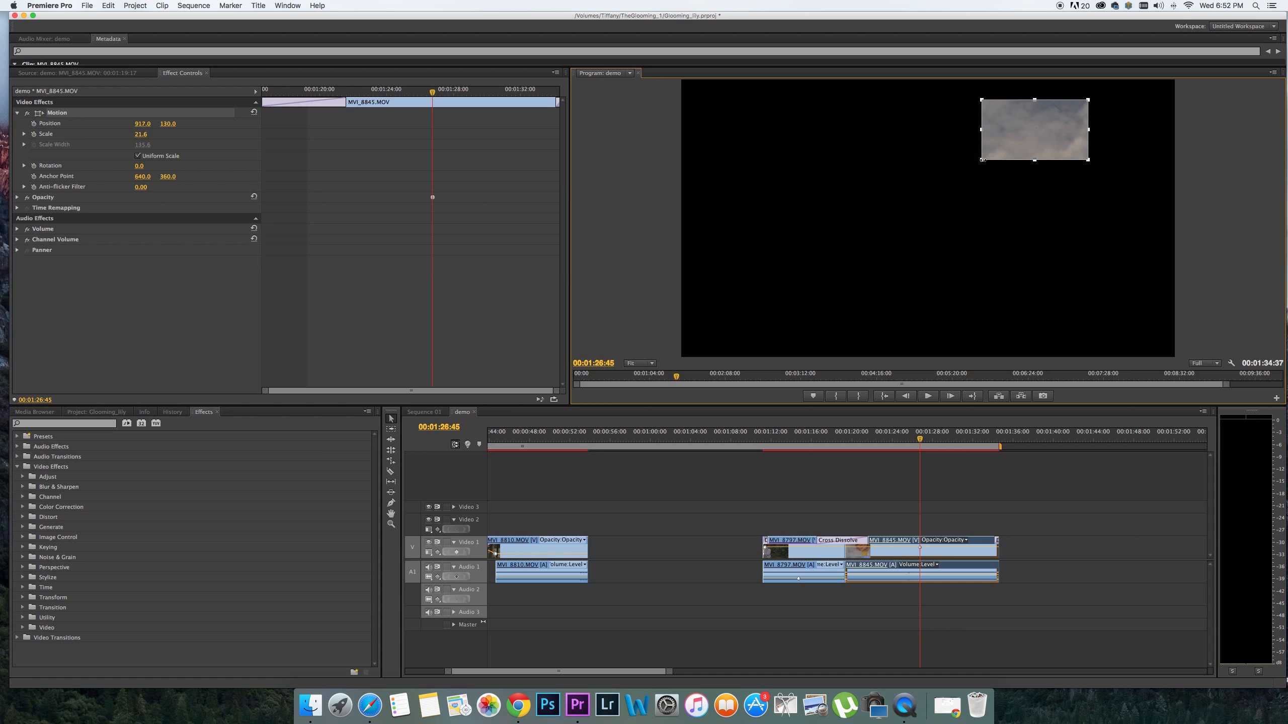
{"action": "mouse_move", "coordinate": [982, 162]}
{"action": "left_mouse_down"}
{"action": "mouse_move", "coordinate": [828, 230]}
{"action": "mouse_move", "coordinate": [996, 166]}
{"action": "mouse_move", "coordinate": [960, 173]}
{"action": "left_mouse_up"}
{"action": "left_click_drag", "start_coordinate": [958, 175], "coordinate": [853, 206]}
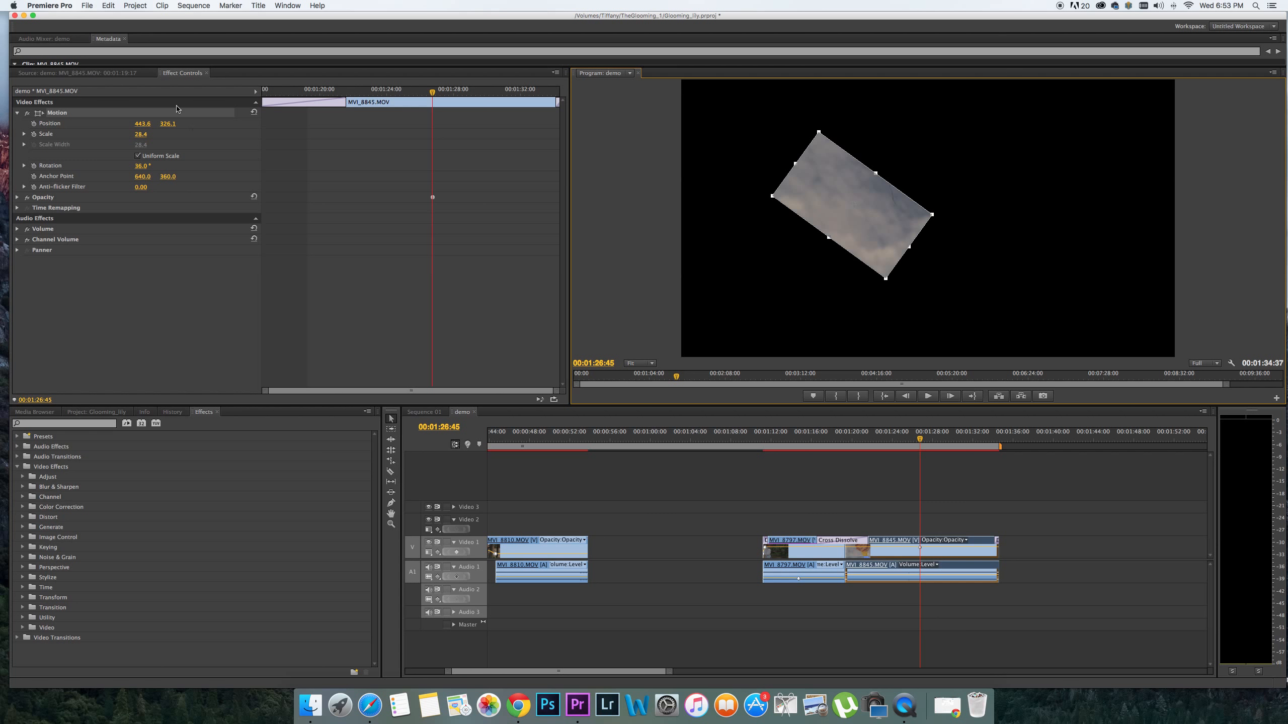
Move the MVI_8845.MOV picture to position 639.3, 323.5, straighten it to 0° rotation and enlarge it to scale 36.2
{"action": "left_click_drag", "start_coordinate": [846, 196], "coordinate": [921, 194]}
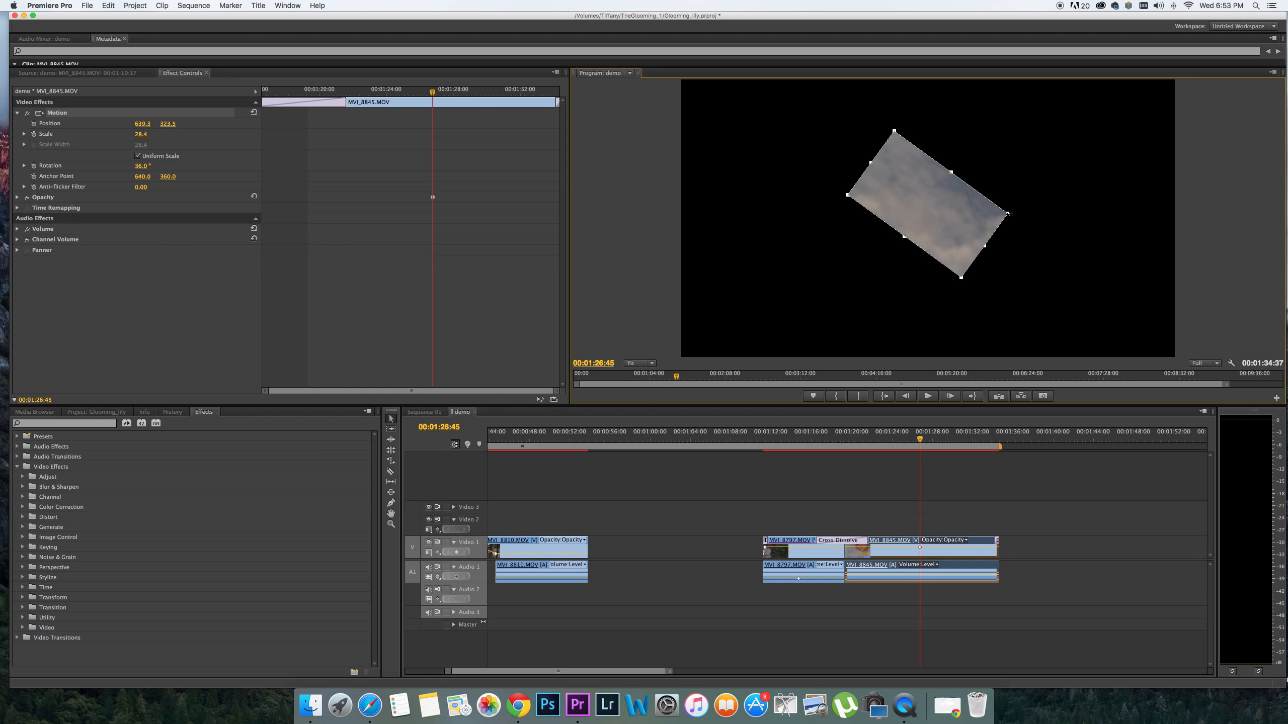
{"action": "left_click_drag", "start_coordinate": [1007, 213], "coordinate": [1026, 141]}
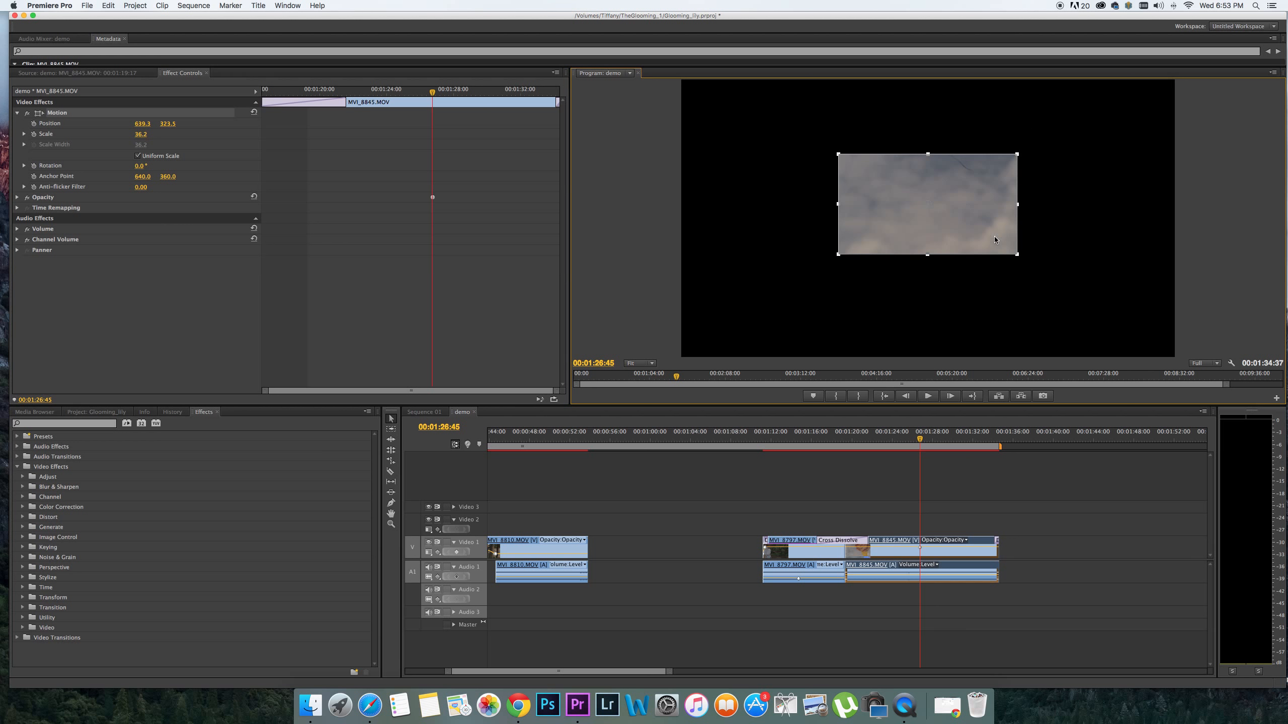
{"action": "left_click", "coordinate": [915, 287]}
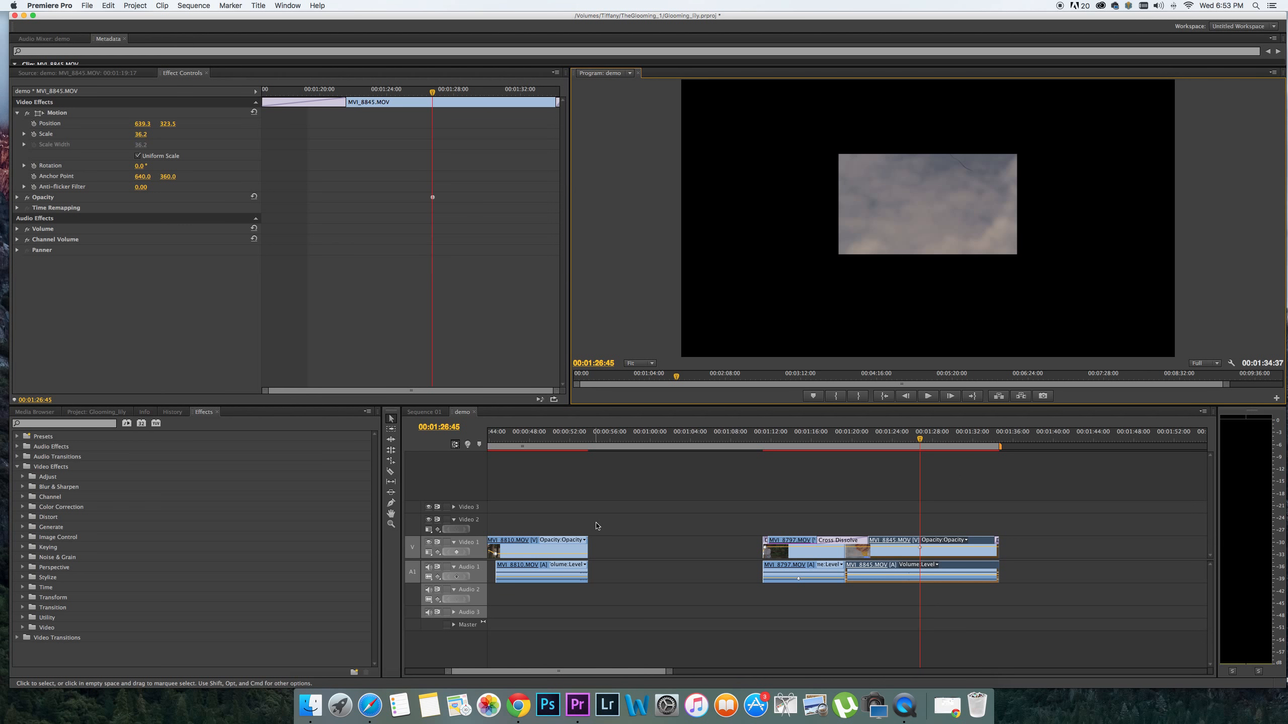
Stack MVI_8810.MOV on Video 2 and MVI_8845.MOV above it on Video 3 around 00:01:24:27, and expand the Video 3 track
{"action": "left_click_drag", "start_coordinate": [505, 546], "coordinate": [890, 537]}
{"action": "left_click", "coordinate": [896, 439]}
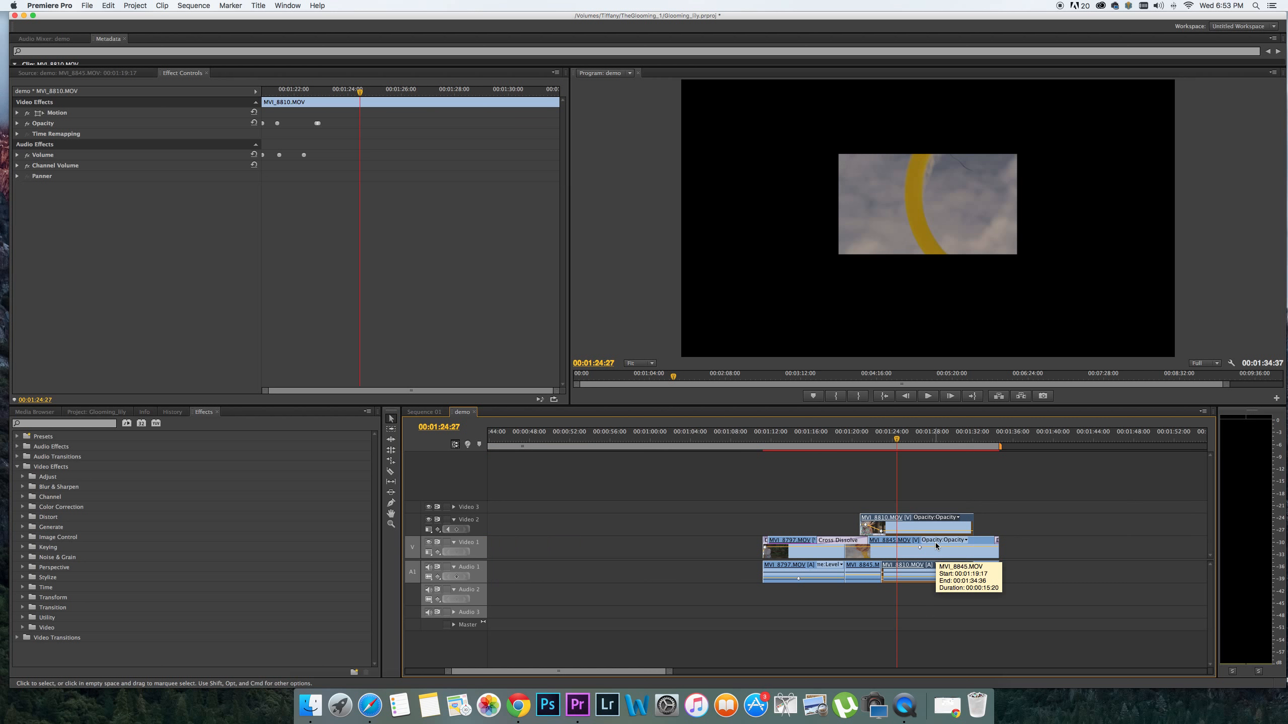
{"action": "left_click_drag", "start_coordinate": [882, 531], "coordinate": [907, 508]}
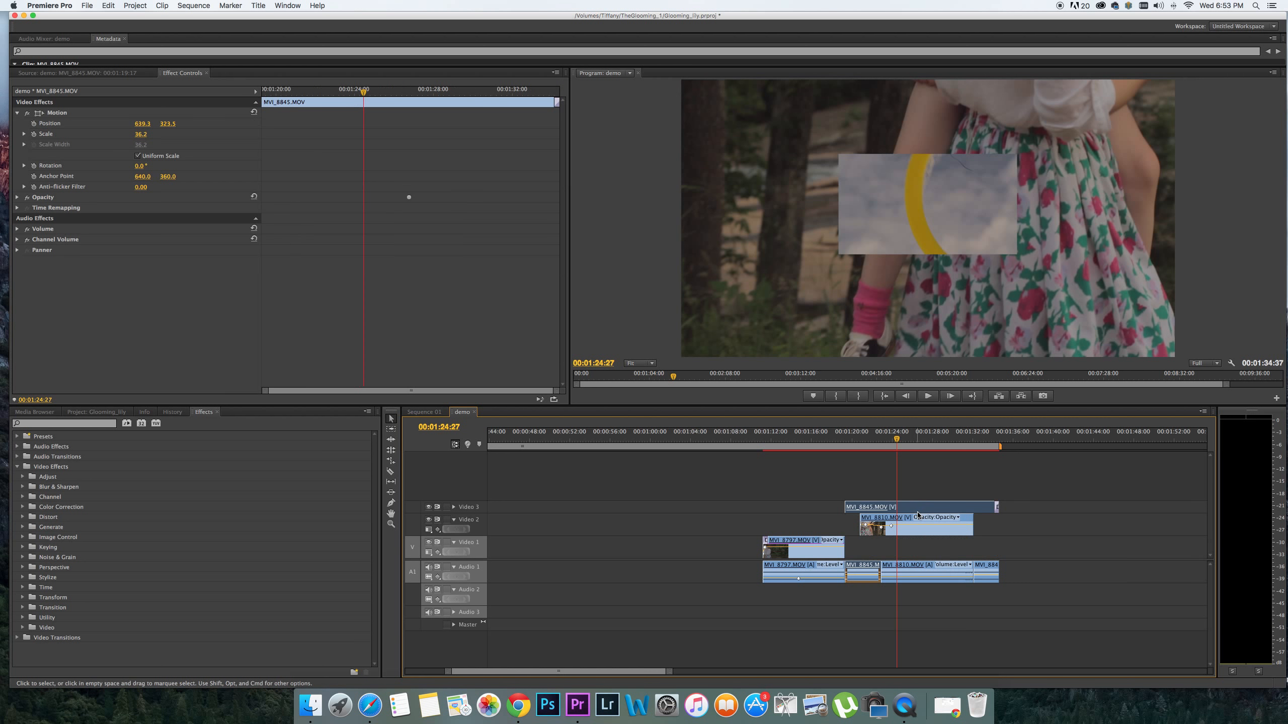
{"action": "left_click", "coordinate": [455, 507]}
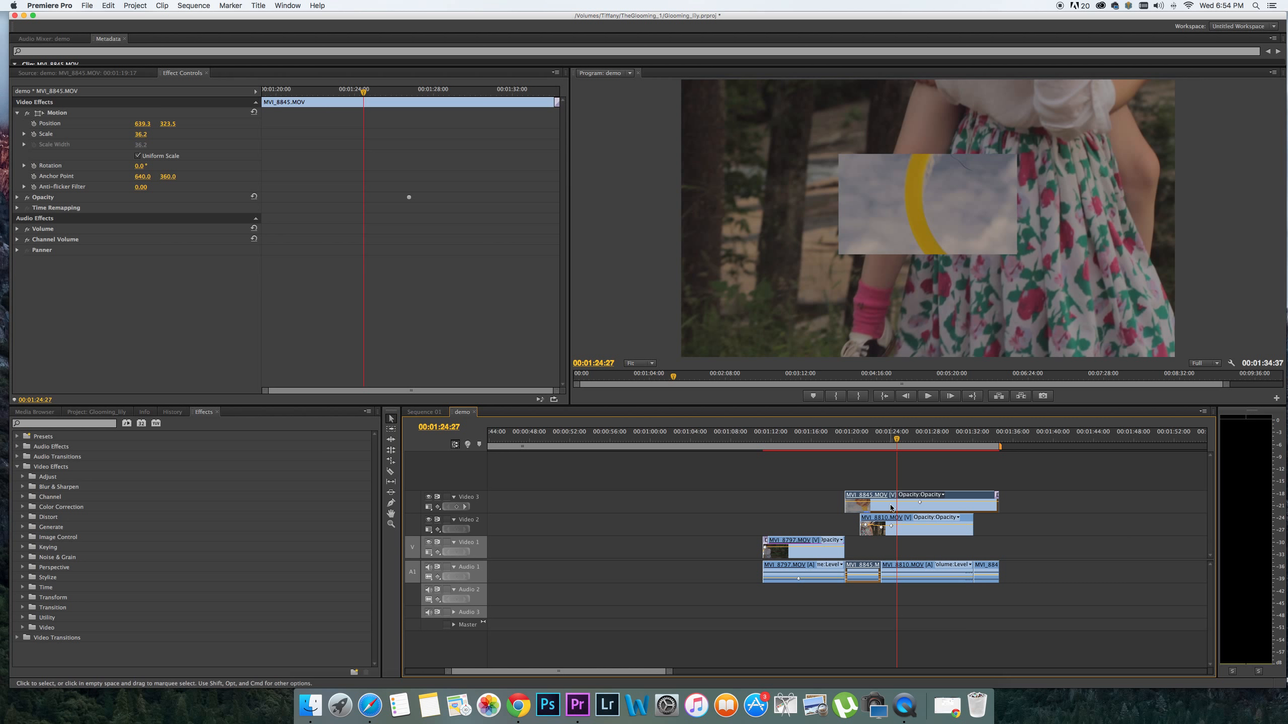
Move the MVI_8845.MOV picture toward the frame's upper left, to position 332.7, 250.4
{"action": "left_click", "coordinate": [920, 530]}
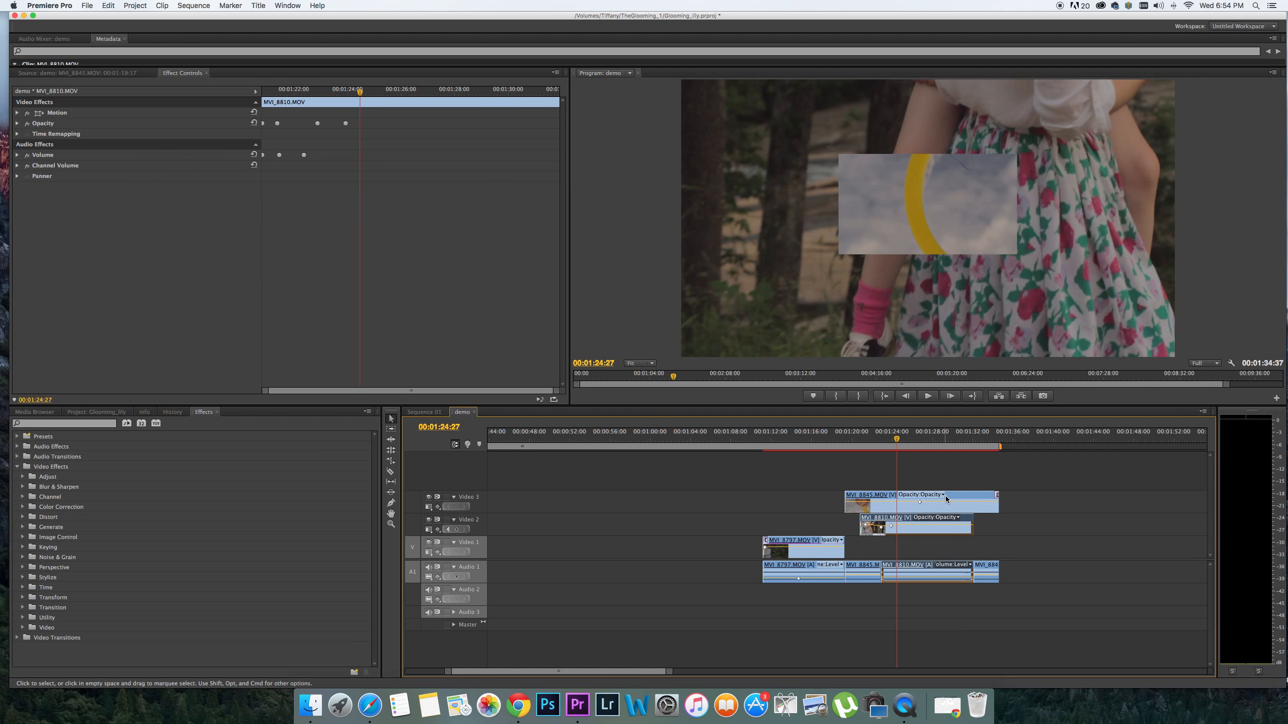
{"action": "left_click", "coordinate": [979, 499]}
{"action": "left_click", "coordinate": [931, 218]}
{"action": "left_click_drag", "start_coordinate": [963, 247], "coordinate": [845, 218]}
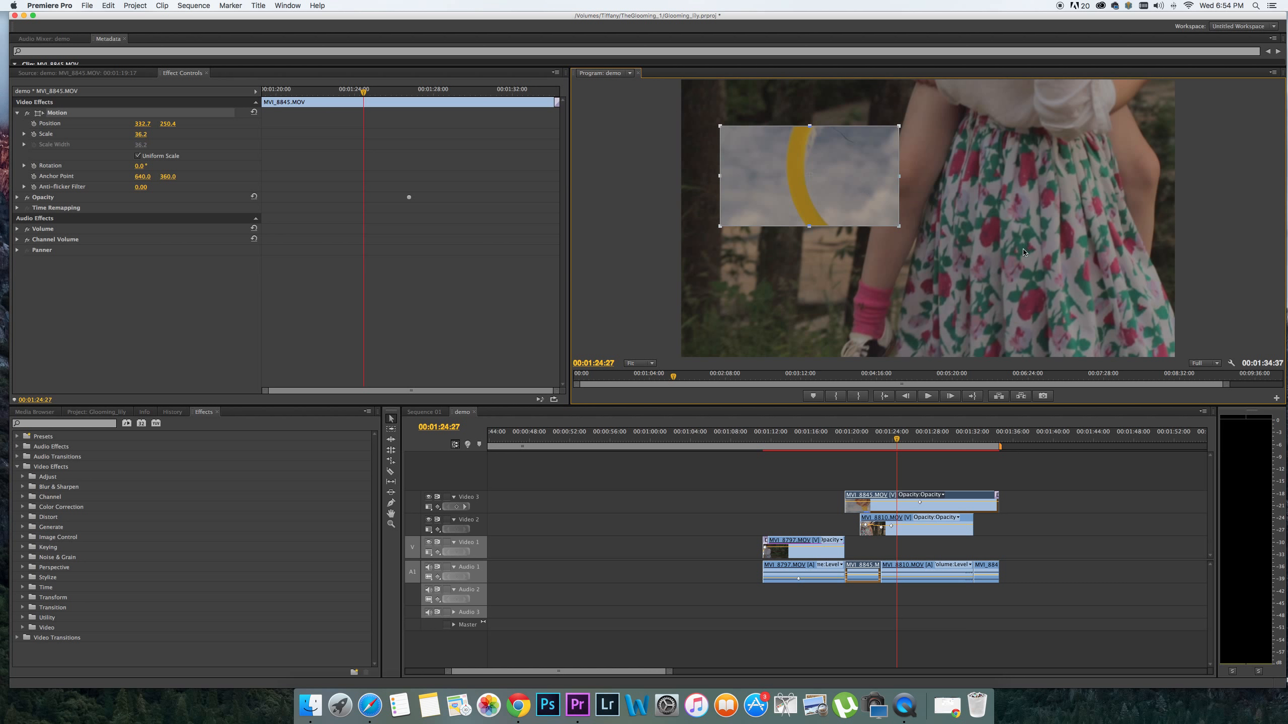
Shrink MVI_8810.MOV, place it in the frame's upper right, and nudge MVI_8845.MOV to position 377.1, 250.4 beside it
{"action": "left_click", "coordinate": [949, 530]}
{"action": "left_click", "coordinate": [1070, 179]}
{"action": "left_click_drag", "start_coordinate": [1174, 356], "coordinate": [1029, 275]}
{"action": "left_click_drag", "start_coordinate": [981, 227], "coordinate": [1075, 187]}
{"action": "left_click_drag", "start_coordinate": [862, 190], "coordinate": [880, 192]}
{"action": "left_click", "coordinate": [983, 282]}
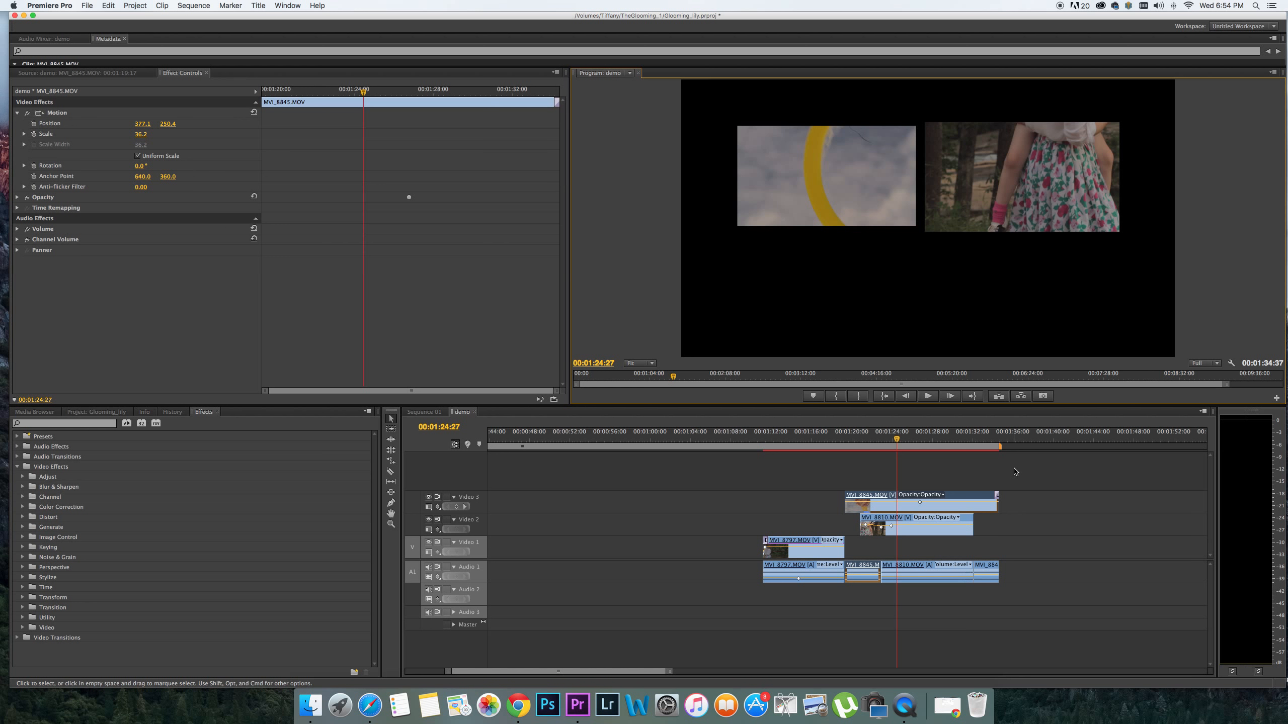
Review the Motion settings of MVI_8845.MOV in the side-by-side layout and deselect all clips
{"action": "left_click", "coordinate": [853, 169]}
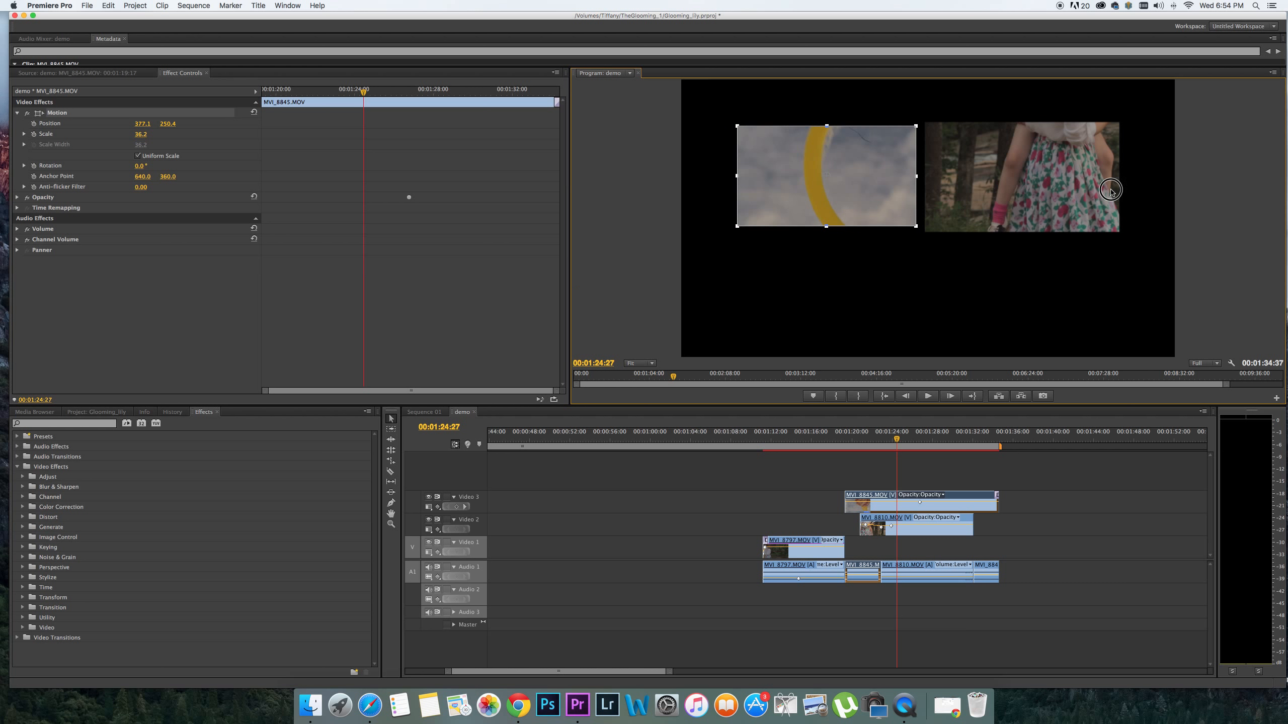
{"action": "left_click", "coordinate": [1035, 537]}
{"action": "left_click", "coordinate": [938, 506]}
{"action": "left_click", "coordinate": [178, 77]}
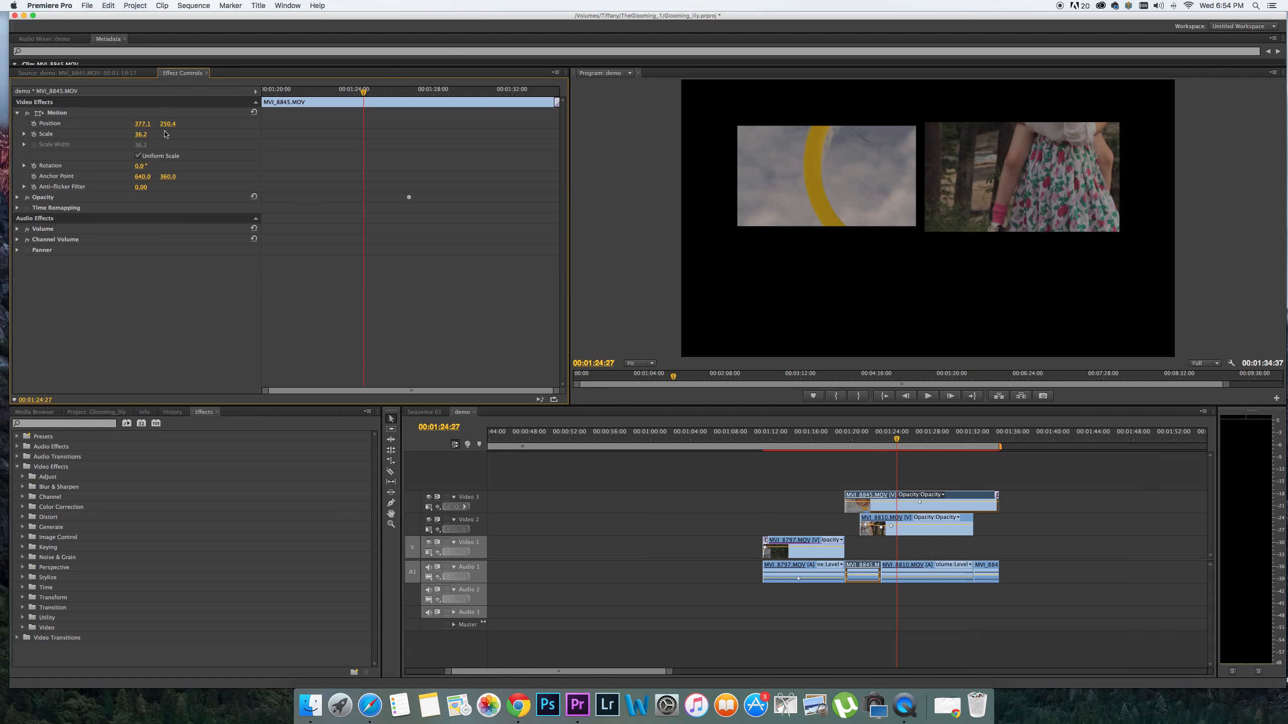
{"action": "left_click", "coordinate": [1010, 473]}
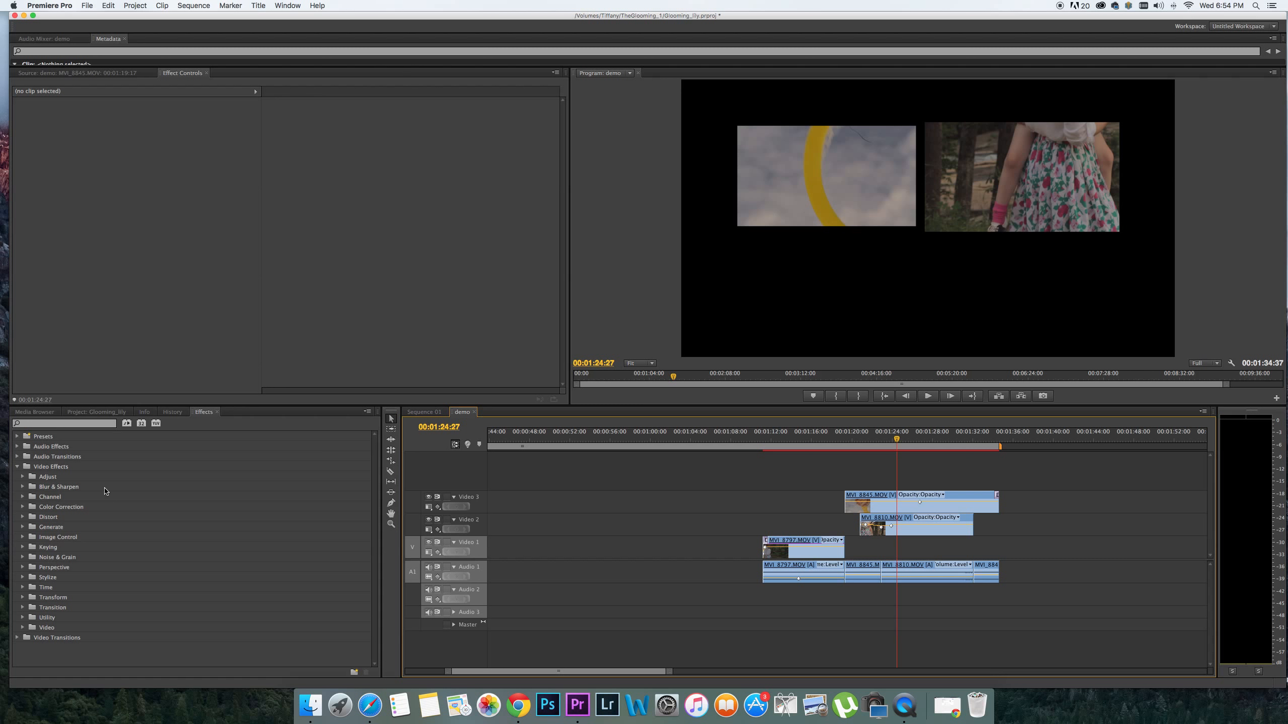
Search the effects for "flip" and apply Vertical Flip to MVI_8797.MOV with the playhead at 00:01:13:18
{"action": "left_click", "coordinate": [76, 423]}
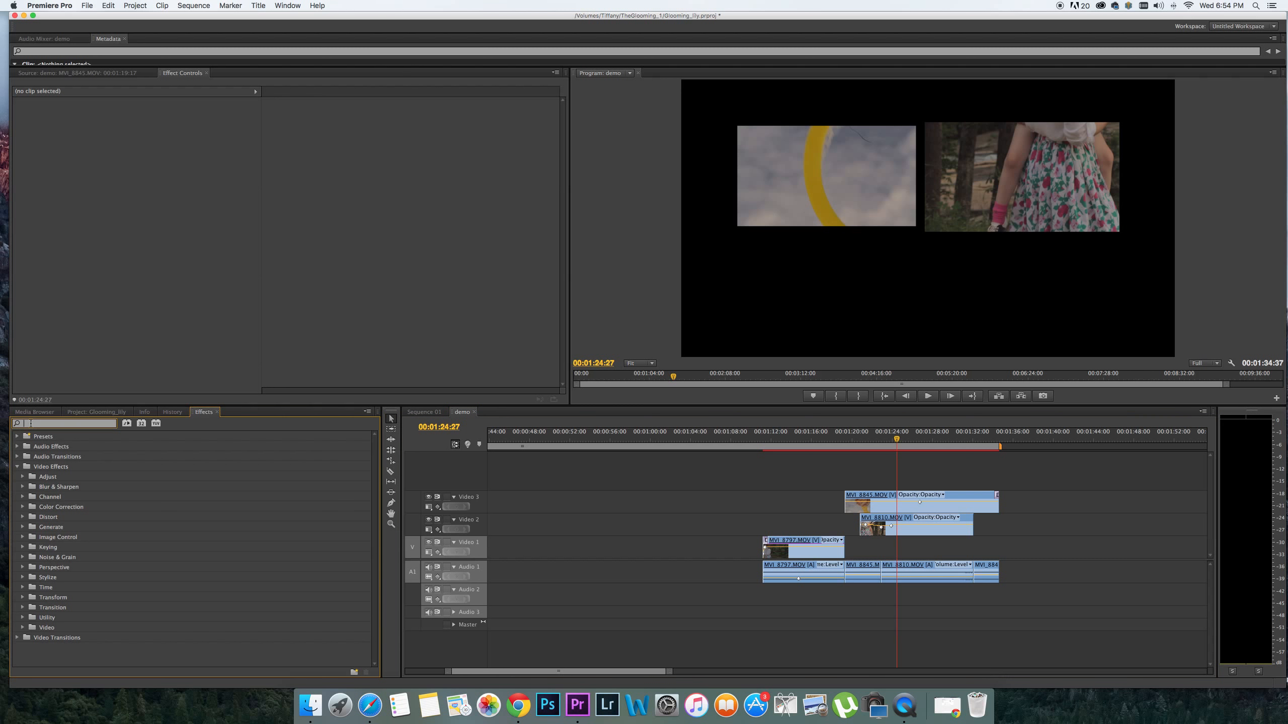
{"action": "type", "text": "flip"}
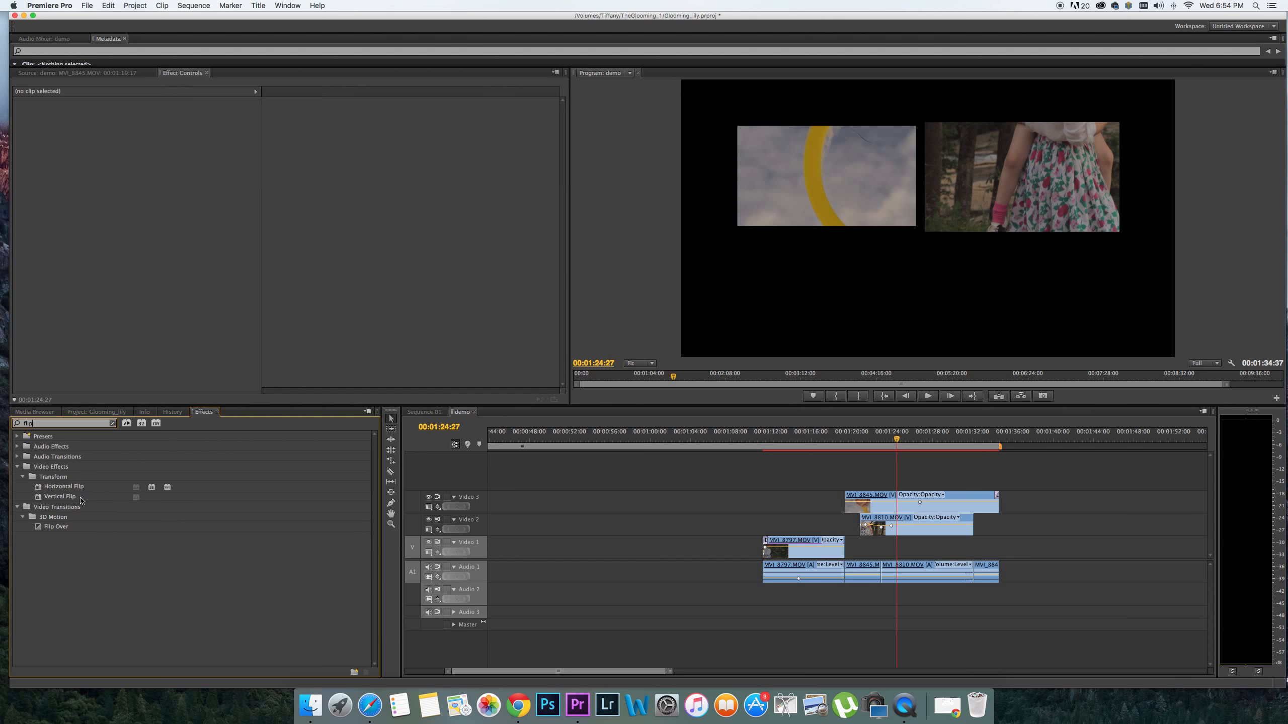
{"action": "left_click", "coordinate": [783, 435]}
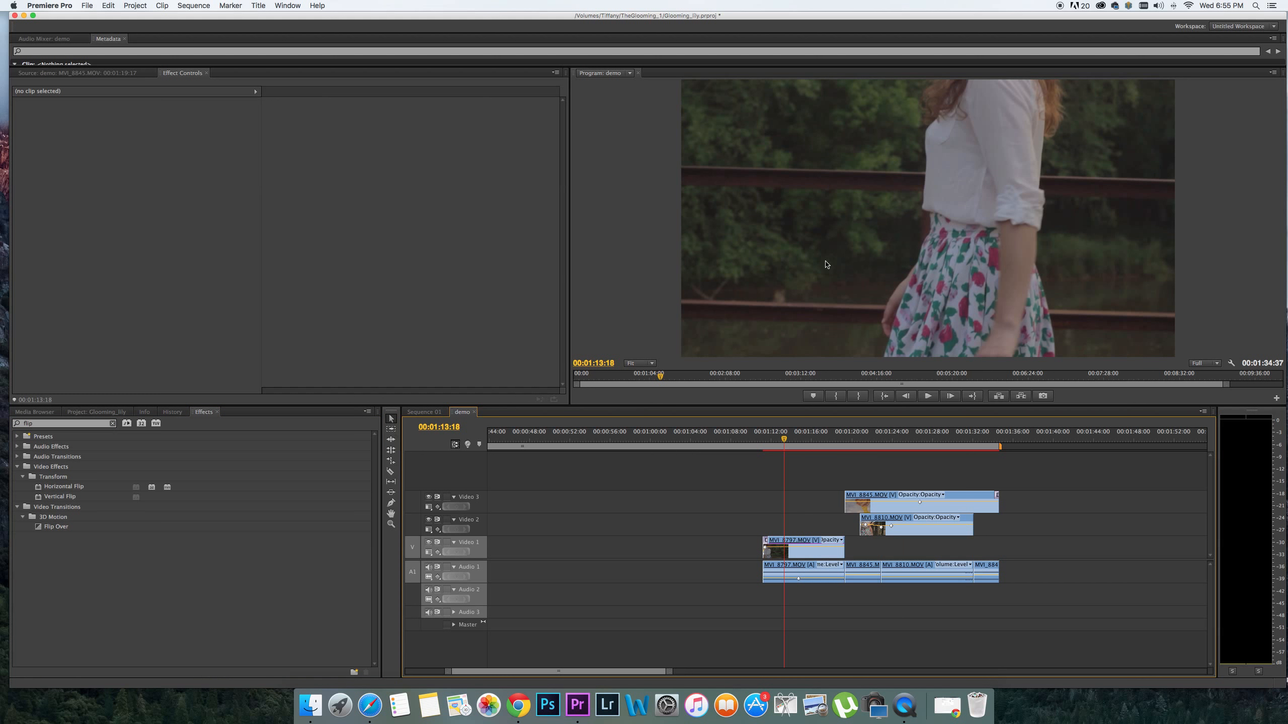
{"action": "left_click_drag", "start_coordinate": [45, 498], "coordinate": [799, 547]}
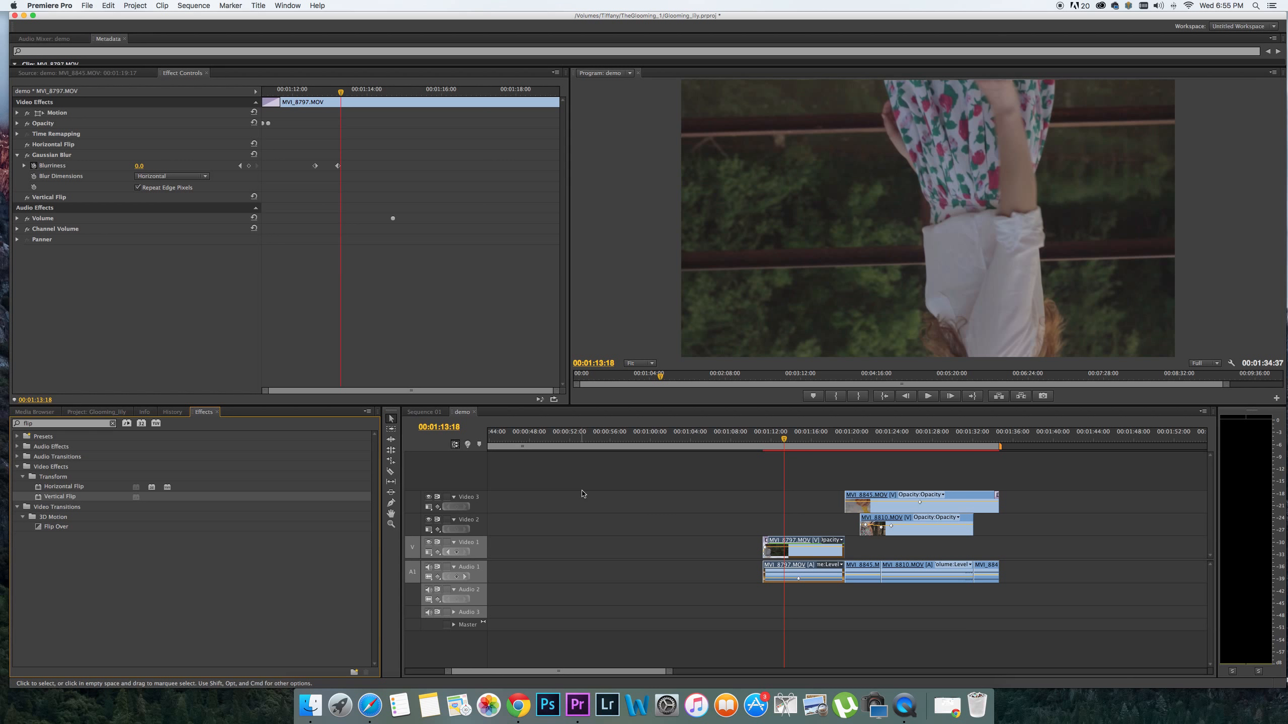
Search the effects for "black" and apply the Black & White effect to MVI_8797.MOV
{"action": "left_click", "coordinate": [112, 423]}
{"action": "left_click", "coordinate": [95, 423]}
{"action": "type", "text": "black"}
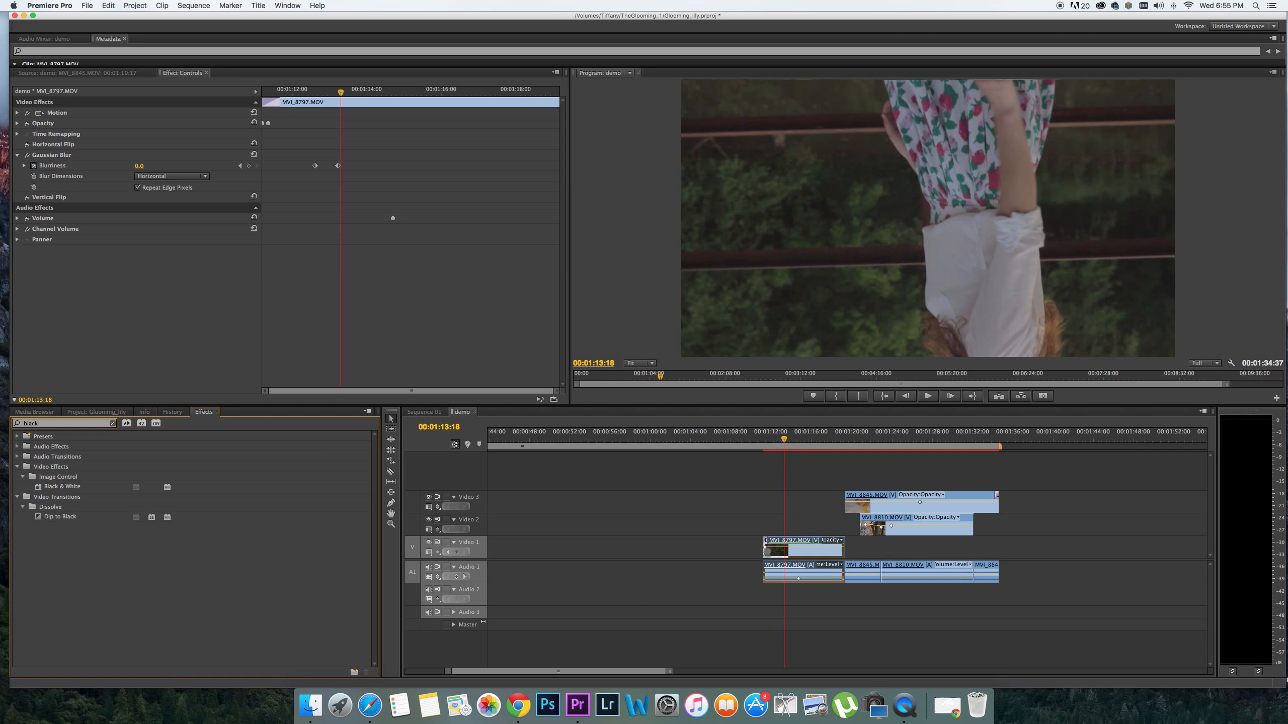
{"action": "left_click", "coordinate": [39, 489]}
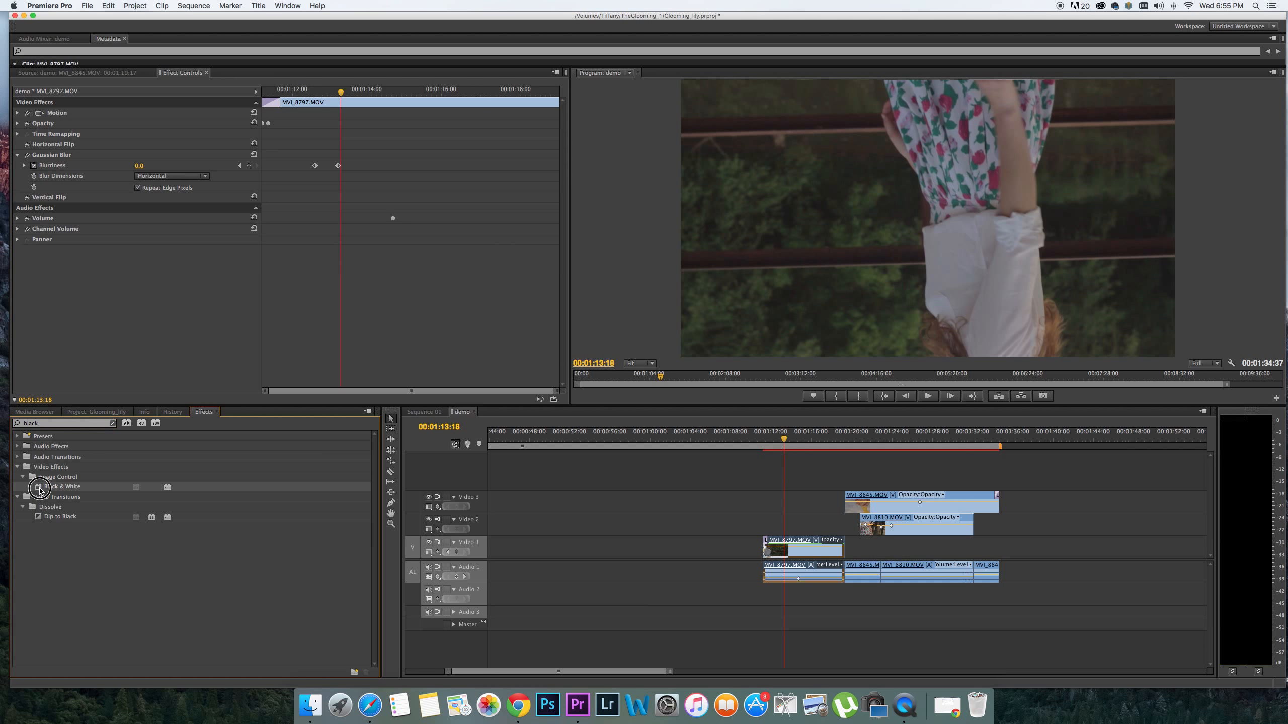
{"action": "left_click_drag", "start_coordinate": [39, 489], "coordinate": [788, 548]}
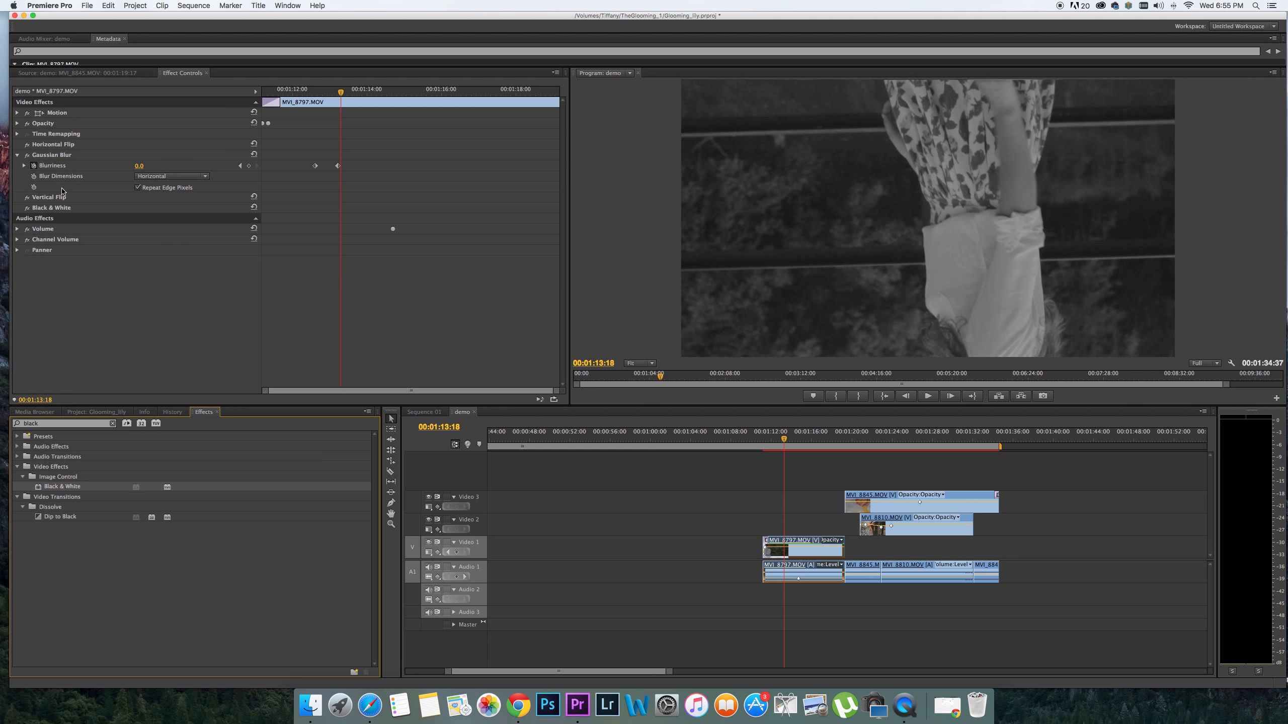
Toggle Vertical Flip and Black & White off and back on for MVI_8797.MOV to compare the picture
{"action": "left_click", "coordinate": [27, 201]}
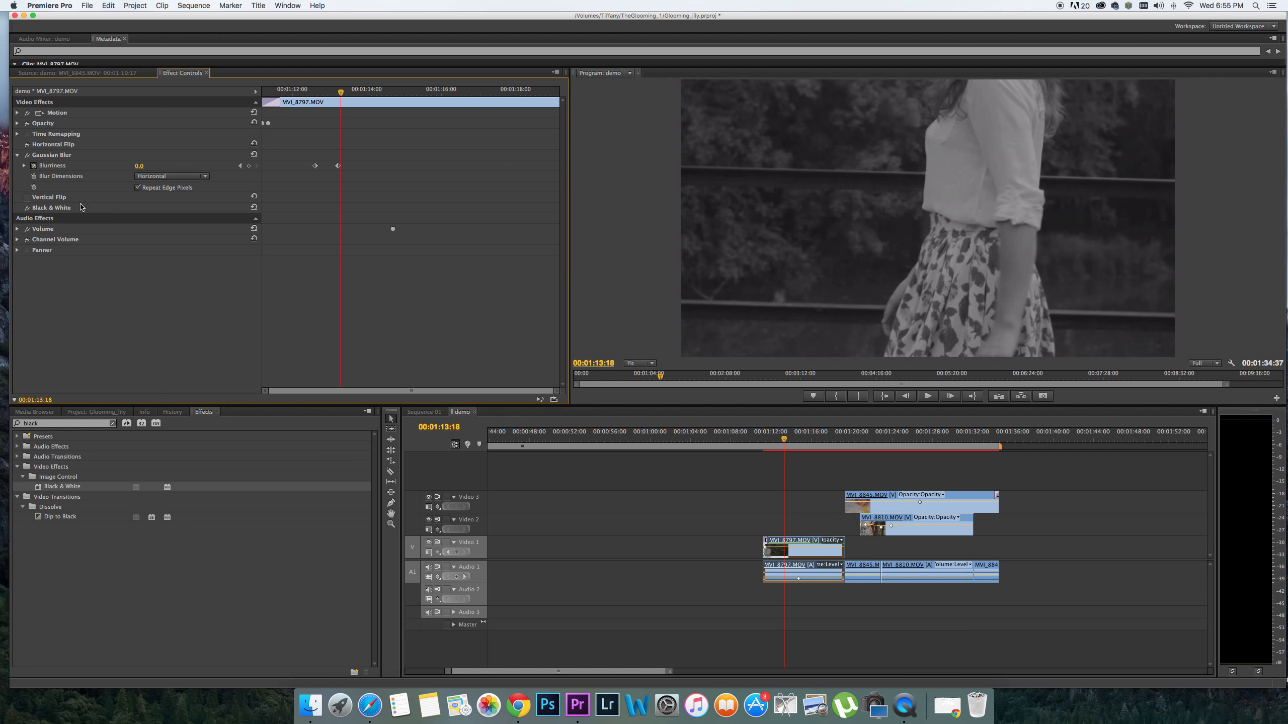
{"action": "left_click", "coordinate": [26, 197]}
{"action": "left_click", "coordinate": [28, 208]}
{"action": "left_click", "coordinate": [28, 208]}
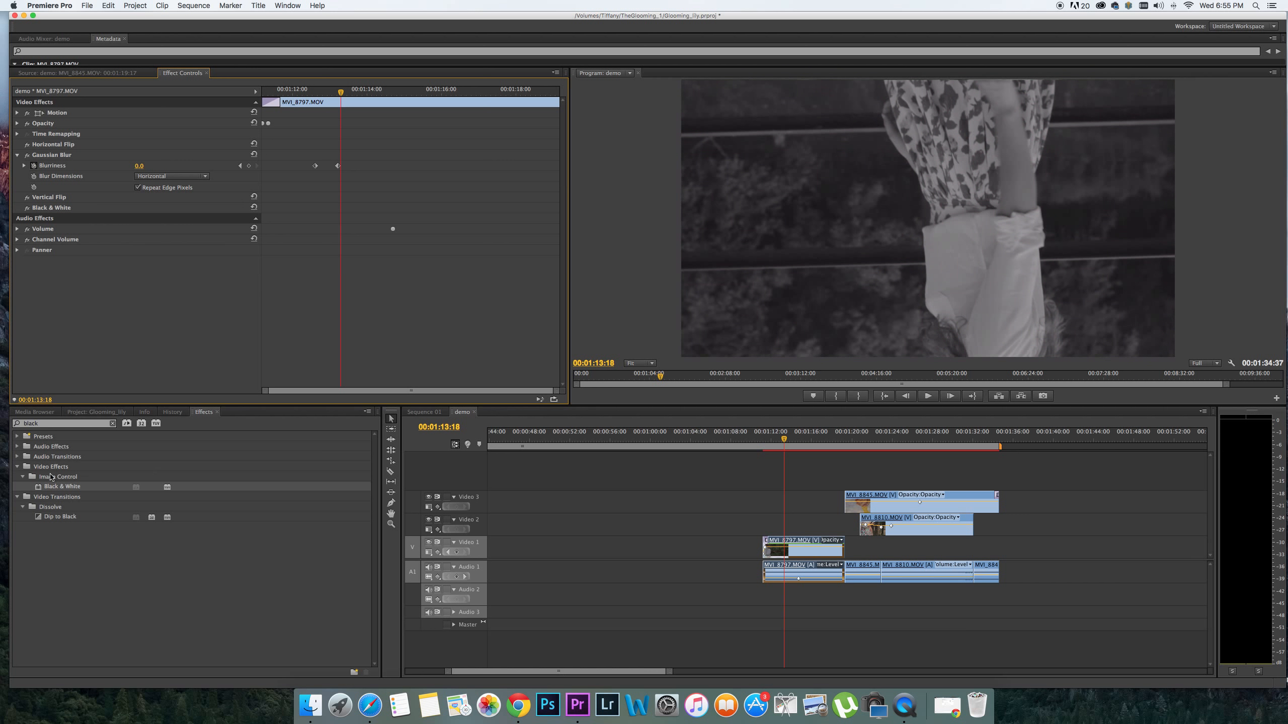
Clear the effects search, expand the Color Correction group and browse its effects
{"action": "left_click", "coordinate": [18, 467]}
{"action": "left_click", "coordinate": [112, 424]}
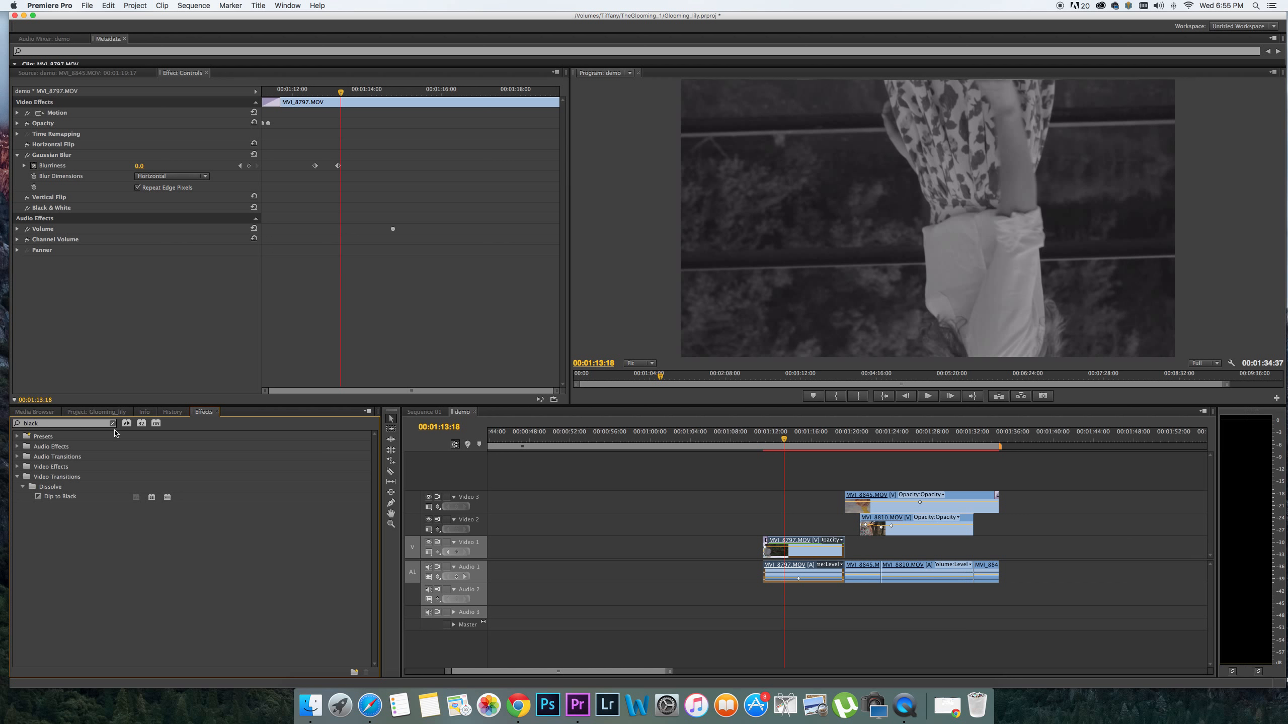
{"action": "double_click", "coordinate": [42, 472]}
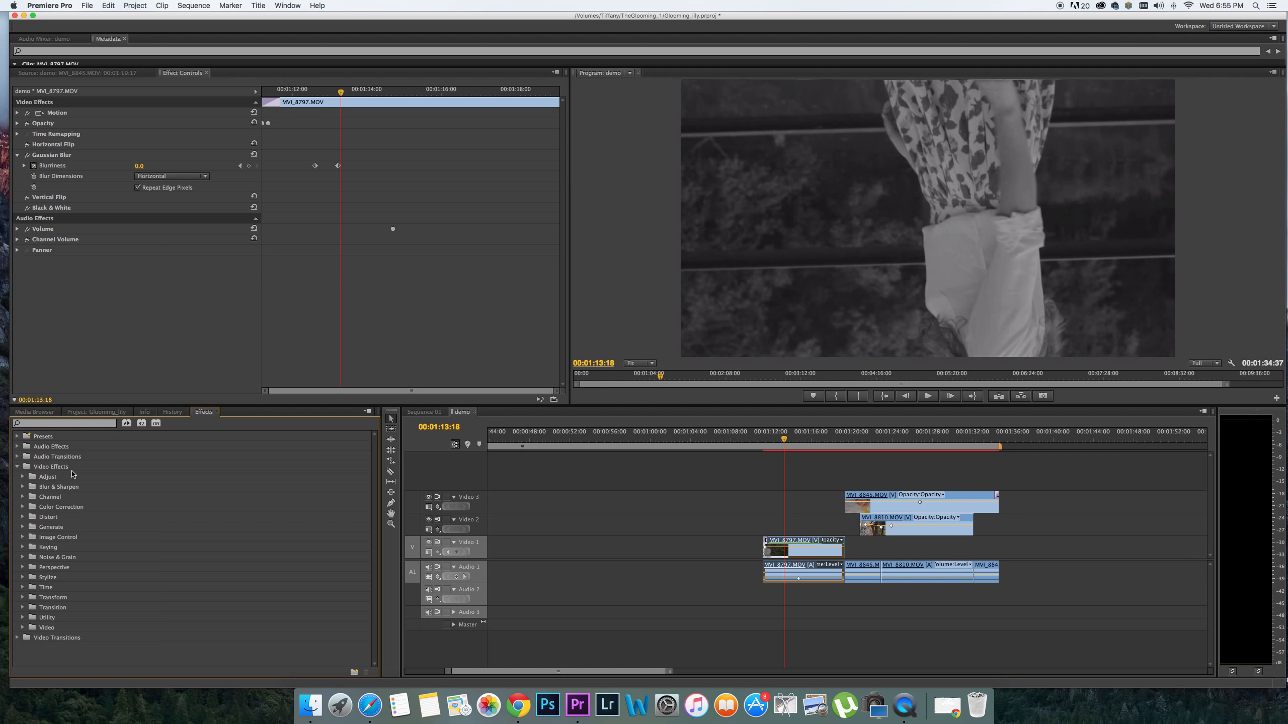
{"action": "left_click", "coordinate": [22, 507]}
{"action": "scroll", "coordinate": [112, 541], "scroll_direction": "down", "scroll_amount": 4}
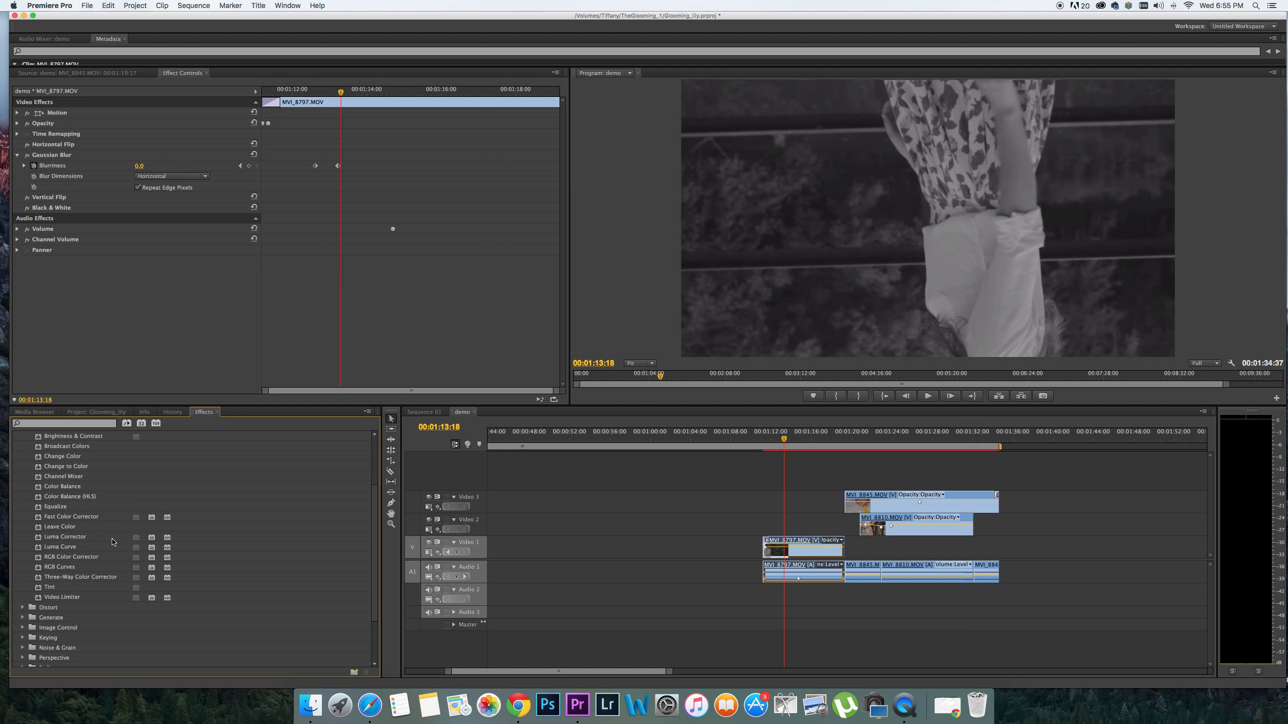
{"action": "scroll", "coordinate": [113, 542], "scroll_direction": "up", "scroll_amount": 3}
{"action": "scroll", "coordinate": [113, 541], "scroll_direction": "down", "scroll_amount": 1}
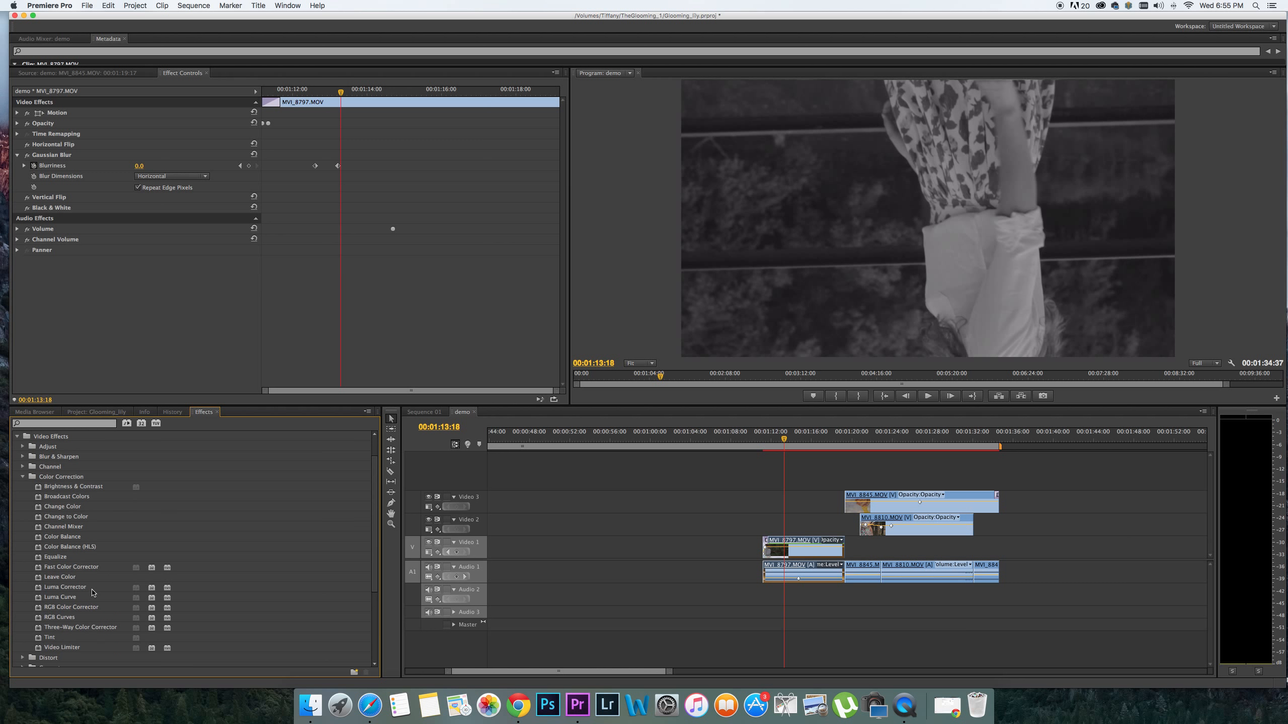
Move MVI_8845.MOV to Video 1 ahead of MVI_8797.MOV and apply the Fast Color Corrector to it, searching the effects for "fast"
{"action": "left_click_drag", "start_coordinate": [898, 508], "coordinate": [648, 544]}
{"action": "left_click", "coordinate": [623, 435]}
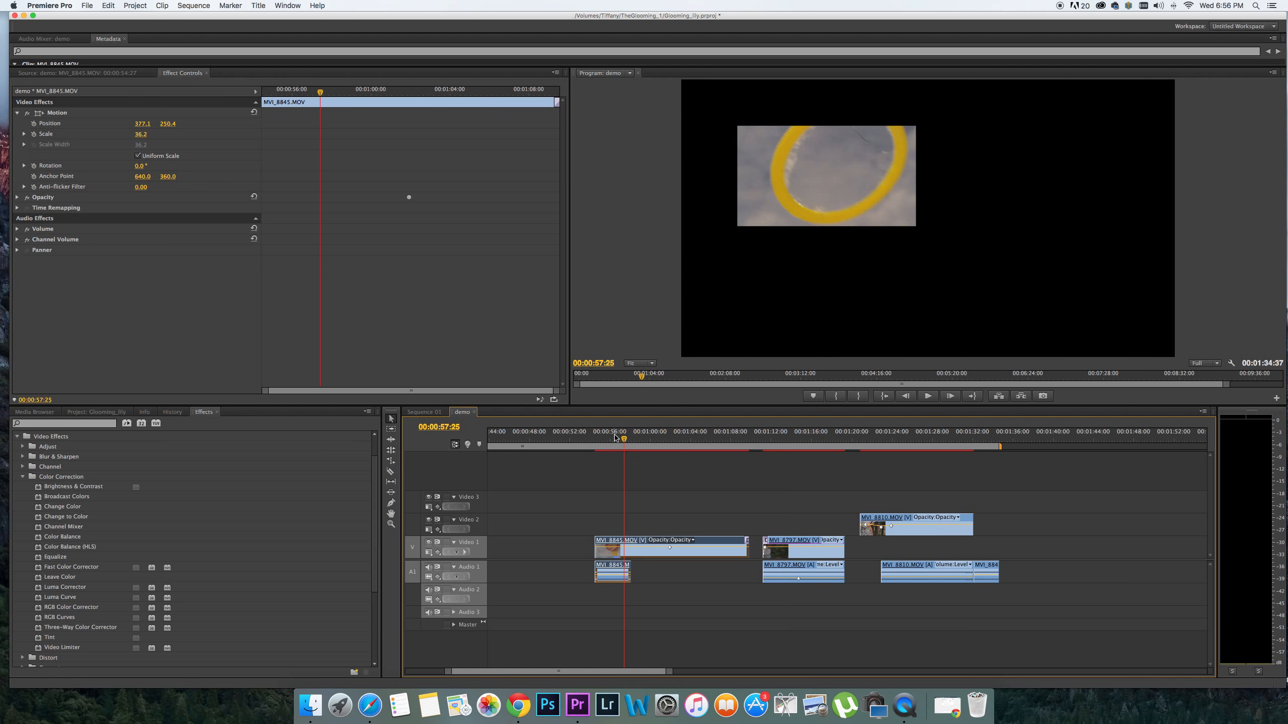
{"action": "left_click", "coordinate": [44, 567]}
{"action": "left_click", "coordinate": [64, 424]}
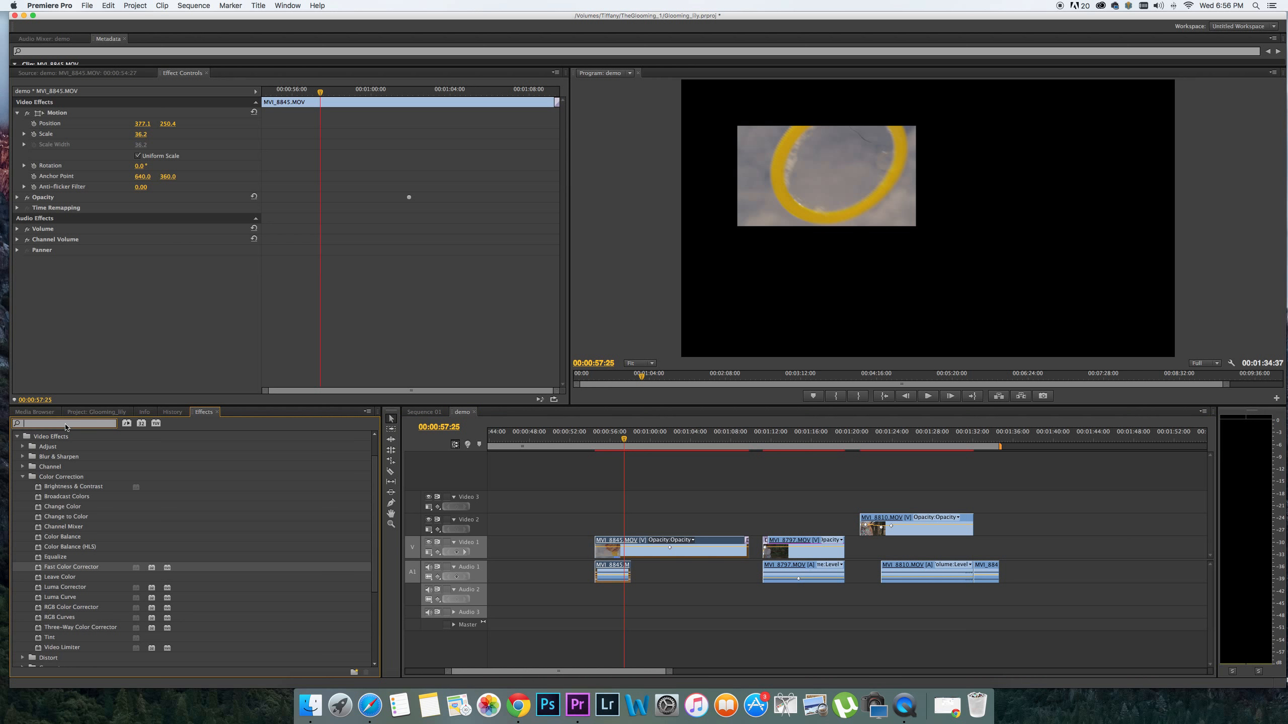
{"action": "type", "text": "fast"}
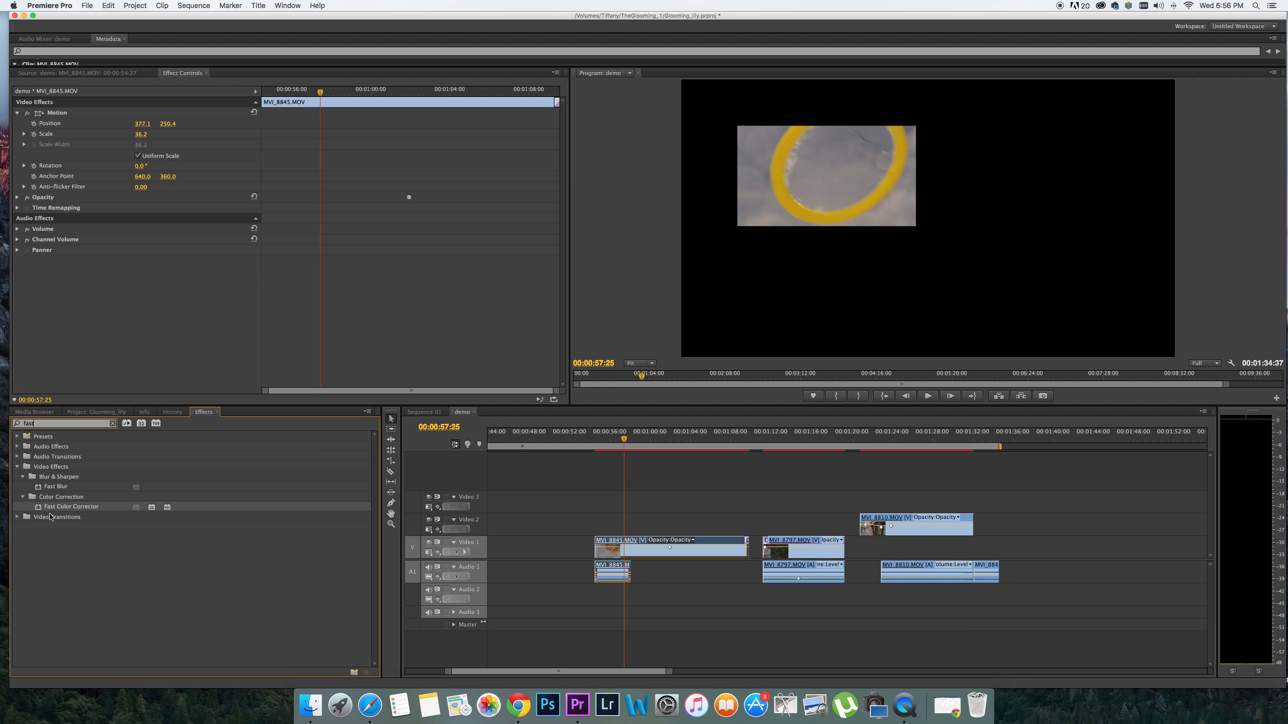
{"action": "left_click_drag", "start_coordinate": [38, 511], "coordinate": [622, 553]}
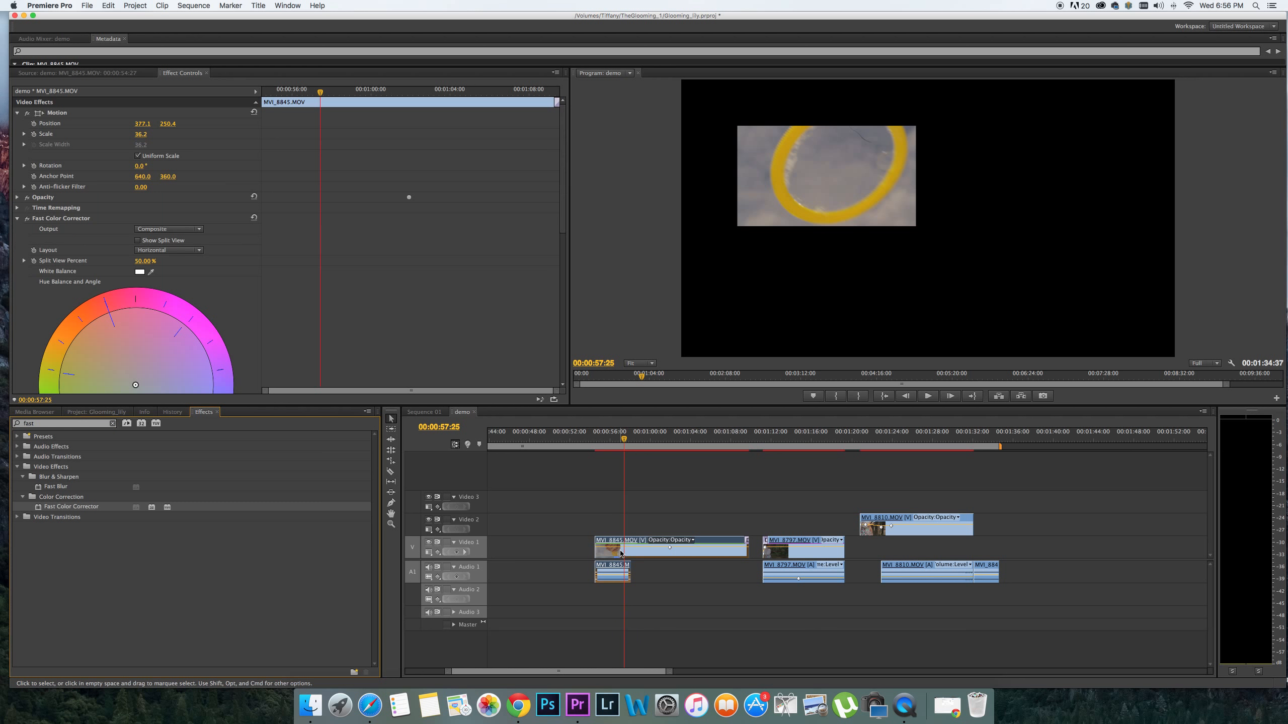
Set the playhead to 00:00:55:52, widen the effect settings area and raise MVI_8845.MOV's Fast Color Corrector saturation to 200
{"action": "left_click_drag", "start_coordinate": [616, 449], "coordinate": [609, 449]}
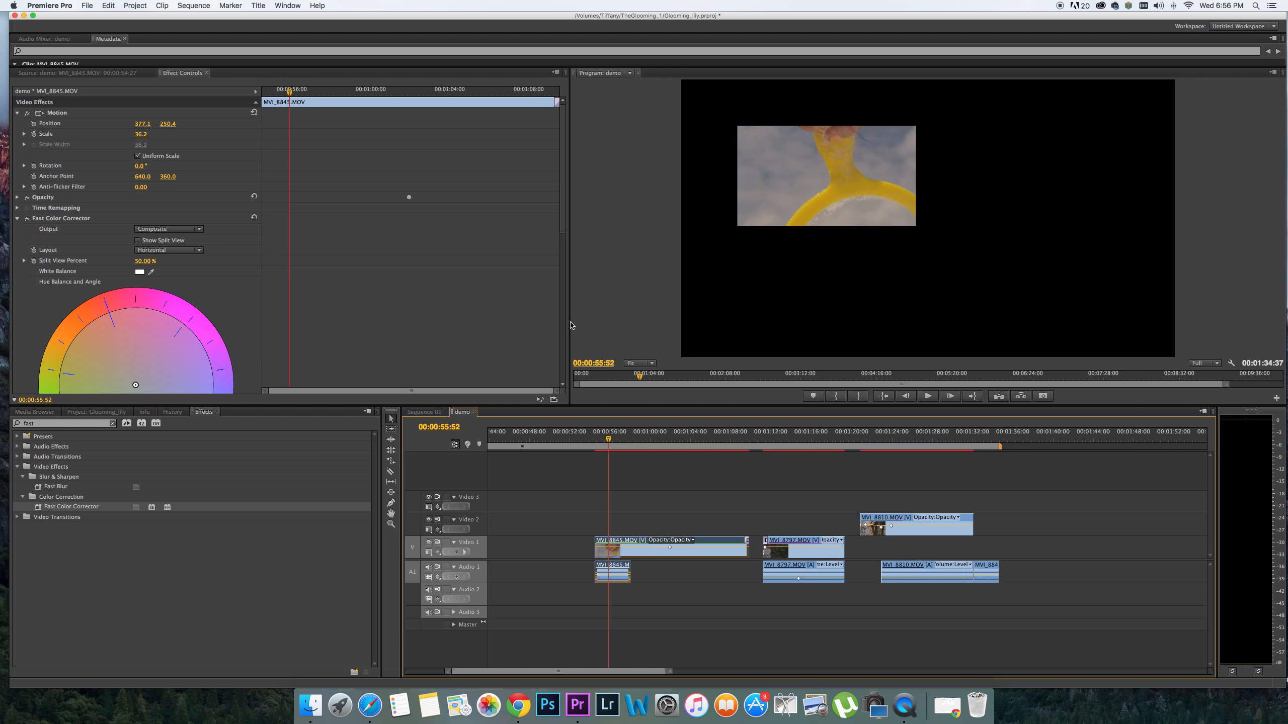
{"action": "left_click_drag", "start_coordinate": [569, 324], "coordinate": [674, 335]}
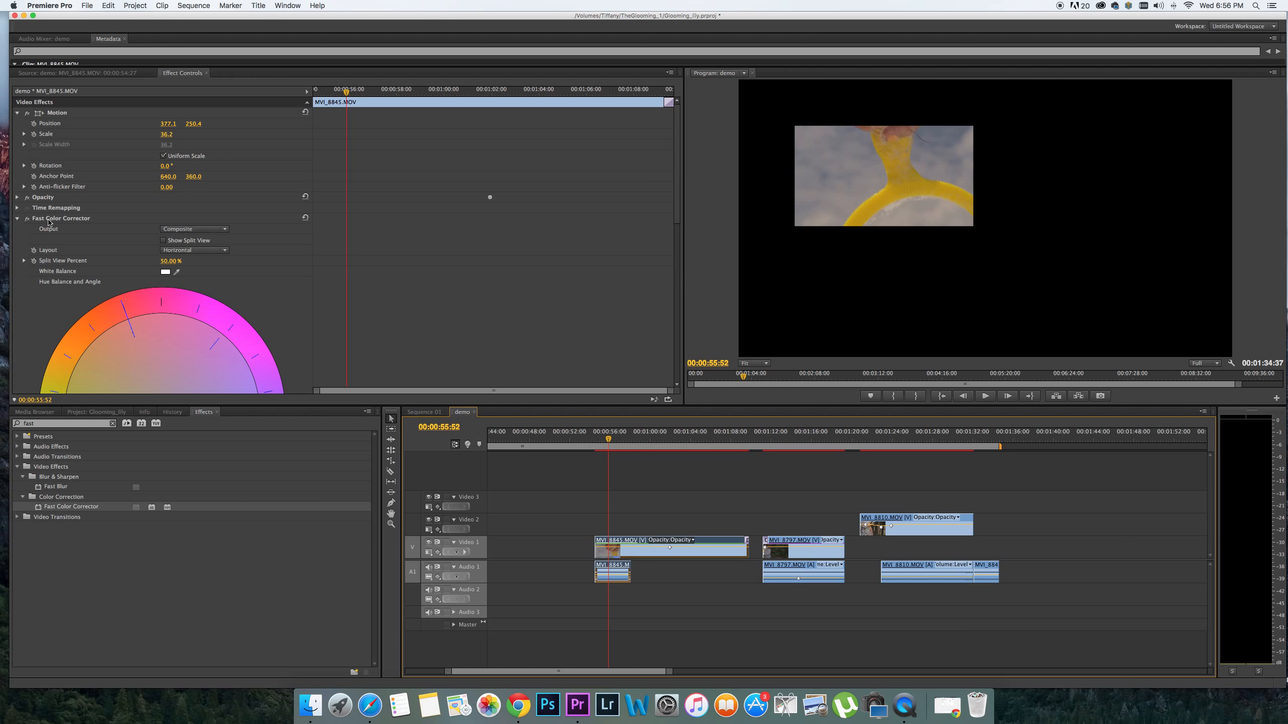
{"action": "scroll", "coordinate": [109, 235], "scroll_direction": "down", "scroll_amount": 3}
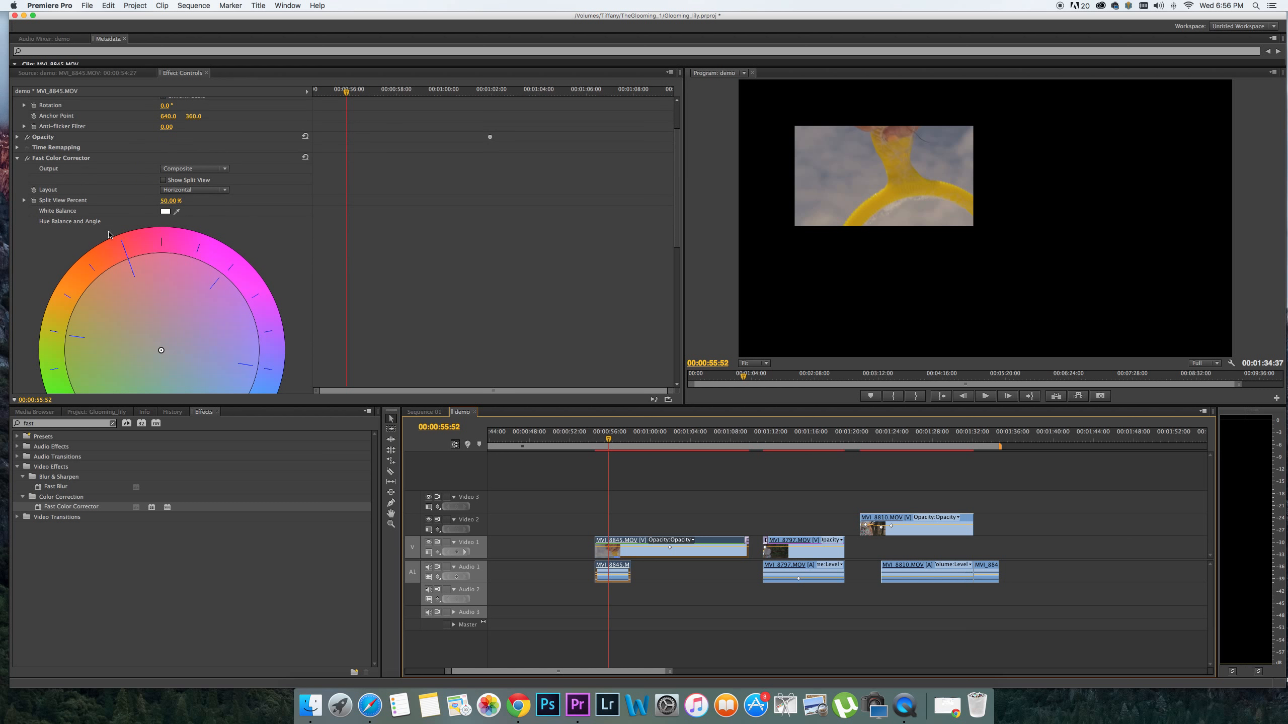
{"action": "scroll", "coordinate": [108, 235], "scroll_direction": "down", "scroll_amount": 4}
{"action": "scroll", "coordinate": [110, 235], "scroll_direction": "down", "scroll_amount": 3}
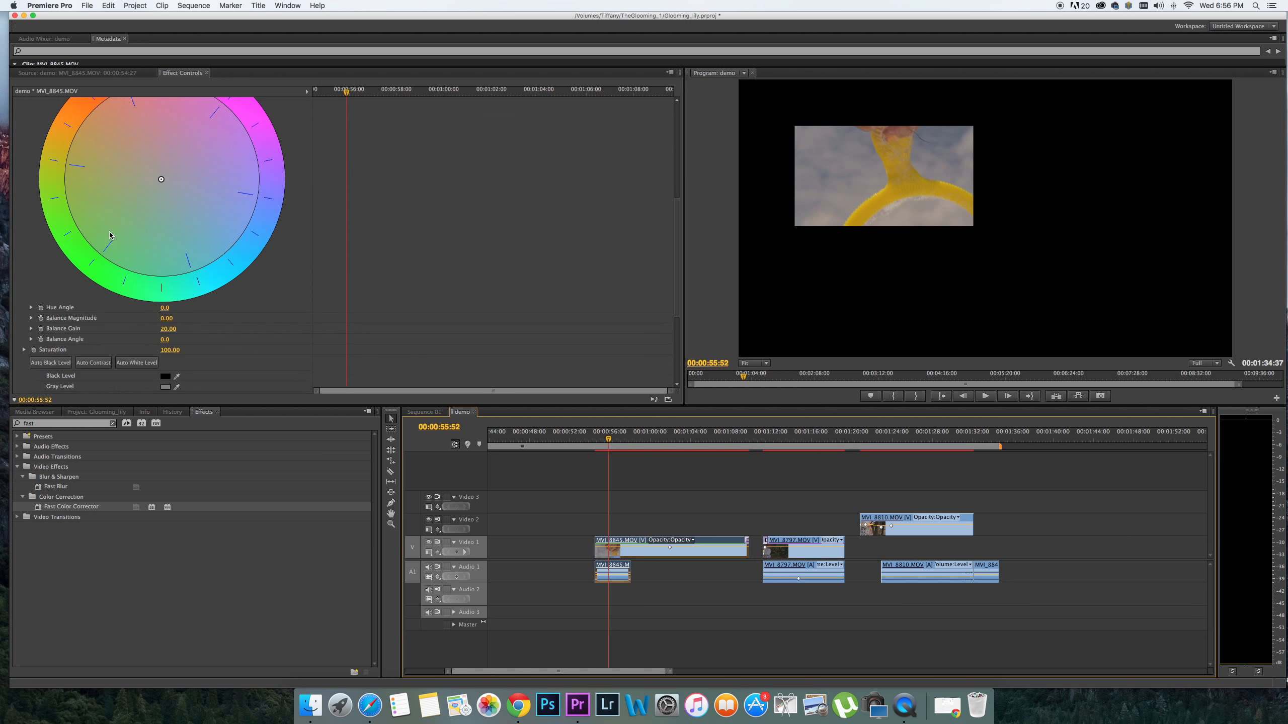
{"action": "scroll", "coordinate": [112, 238], "scroll_direction": "down", "scroll_amount": 6}
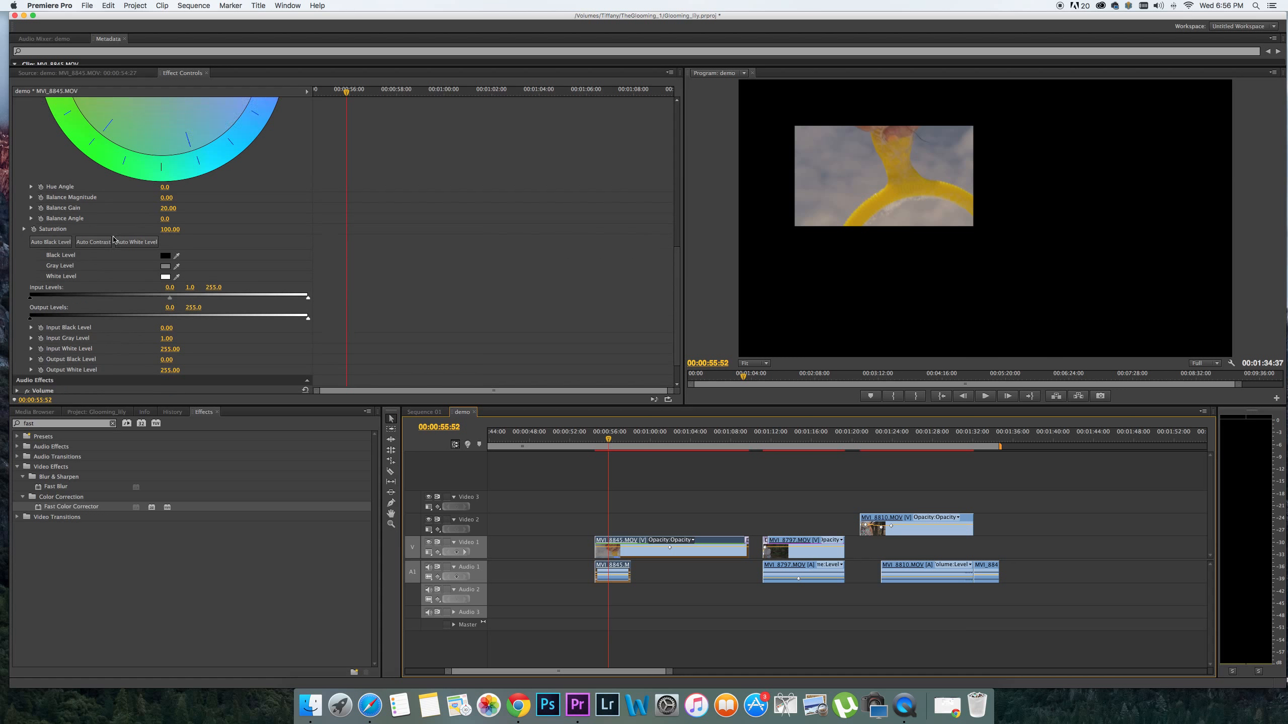
{"action": "scroll", "coordinate": [128, 303], "scroll_direction": "down", "scroll_amount": 1}
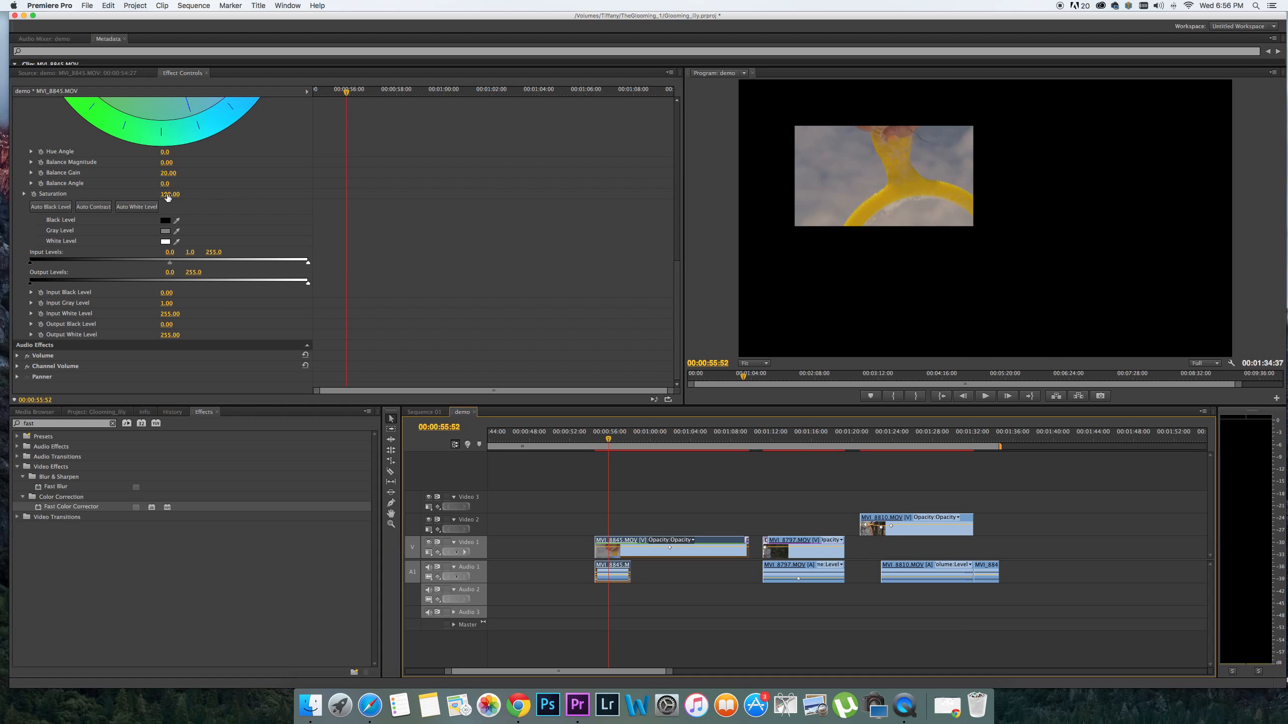
{"action": "left_click_drag", "start_coordinate": [168, 197], "coordinate": [168, 197]}
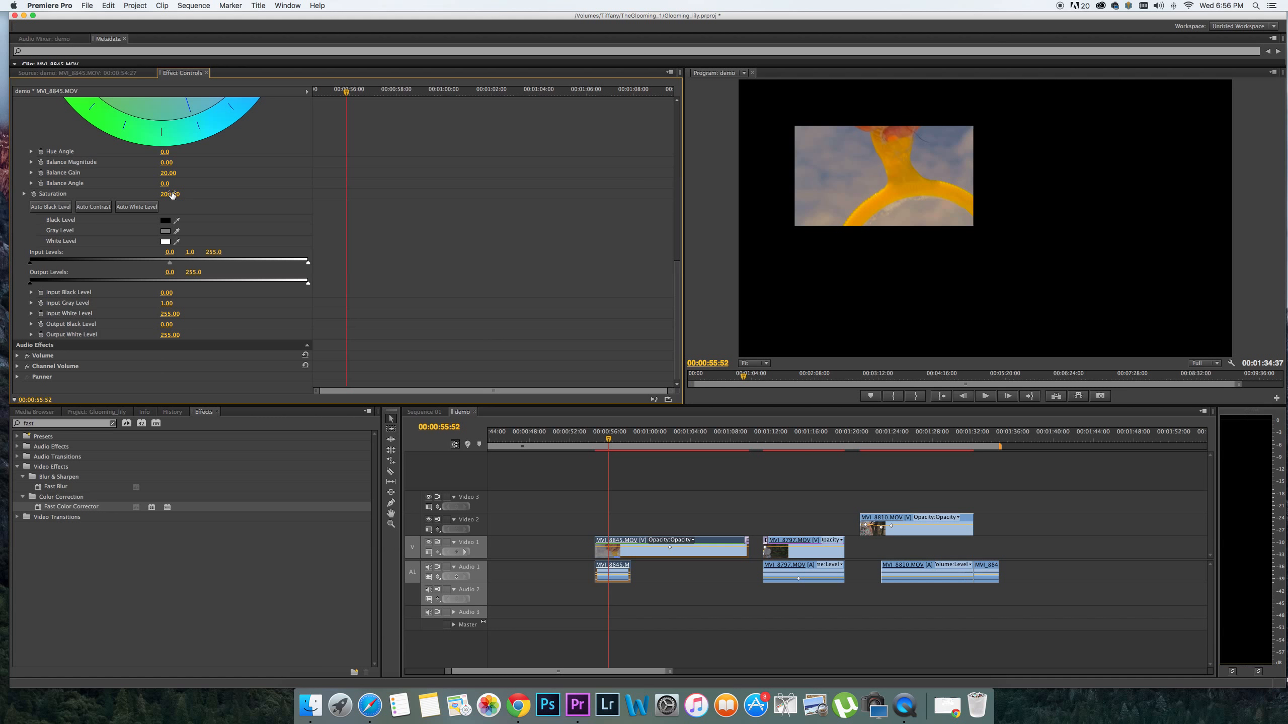
Shift MVI_8845.MOV's color balance toward cyan-blue on the color wheel, with magnitude about 32 and angle about 74°, and deselect the clip
{"action": "mouse_move", "coordinate": [29, 262]}
{"action": "left_mouse_down"}
{"action": "mouse_move", "coordinate": [76, 265]}
{"action": "mouse_move", "coordinate": [17, 268]}
{"action": "left_mouse_up"}
{"action": "scroll", "coordinate": [162, 294], "scroll_direction": "up", "scroll_amount": 10}
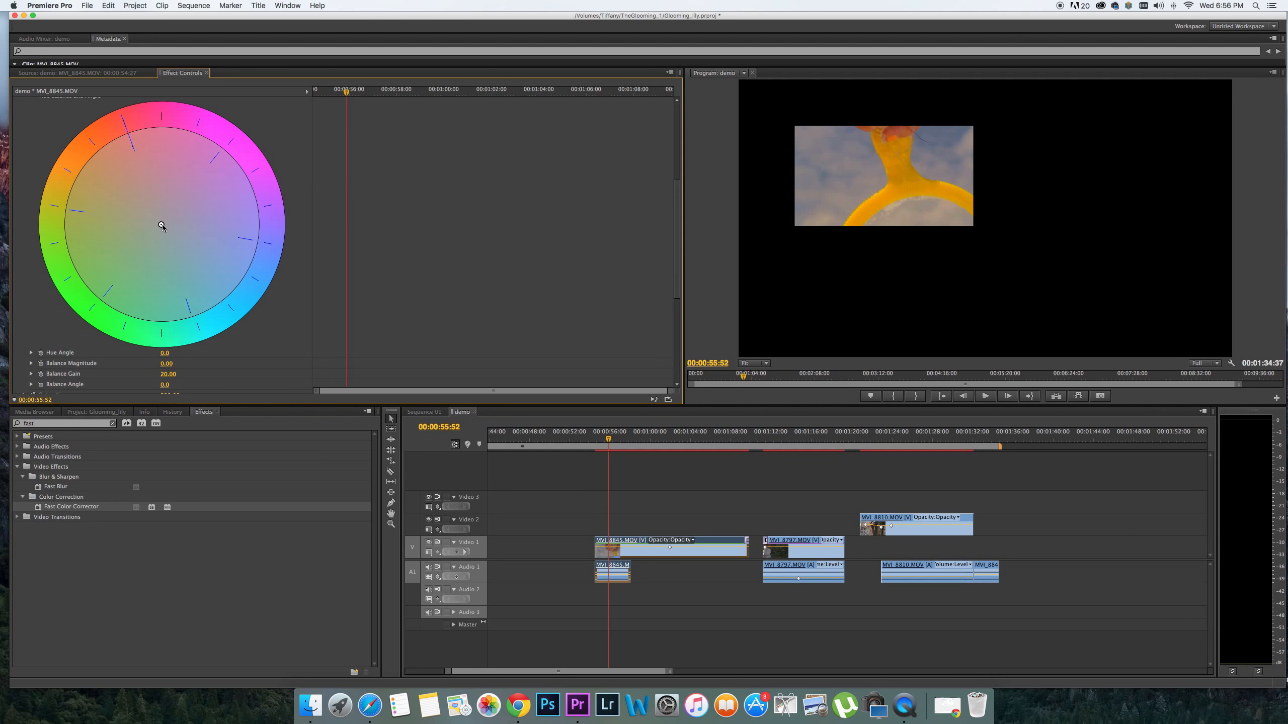
{"action": "left_click_drag", "start_coordinate": [162, 225], "coordinate": [171, 256]}
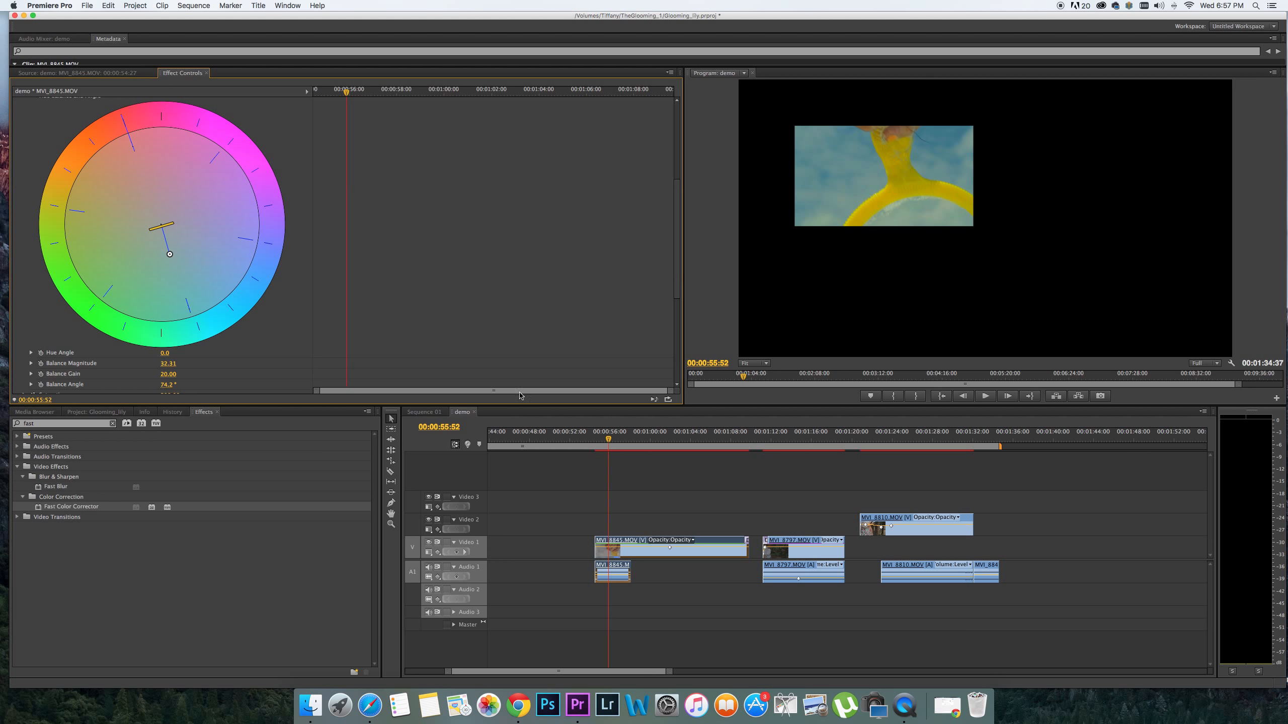
{"action": "left_click", "coordinate": [751, 506]}
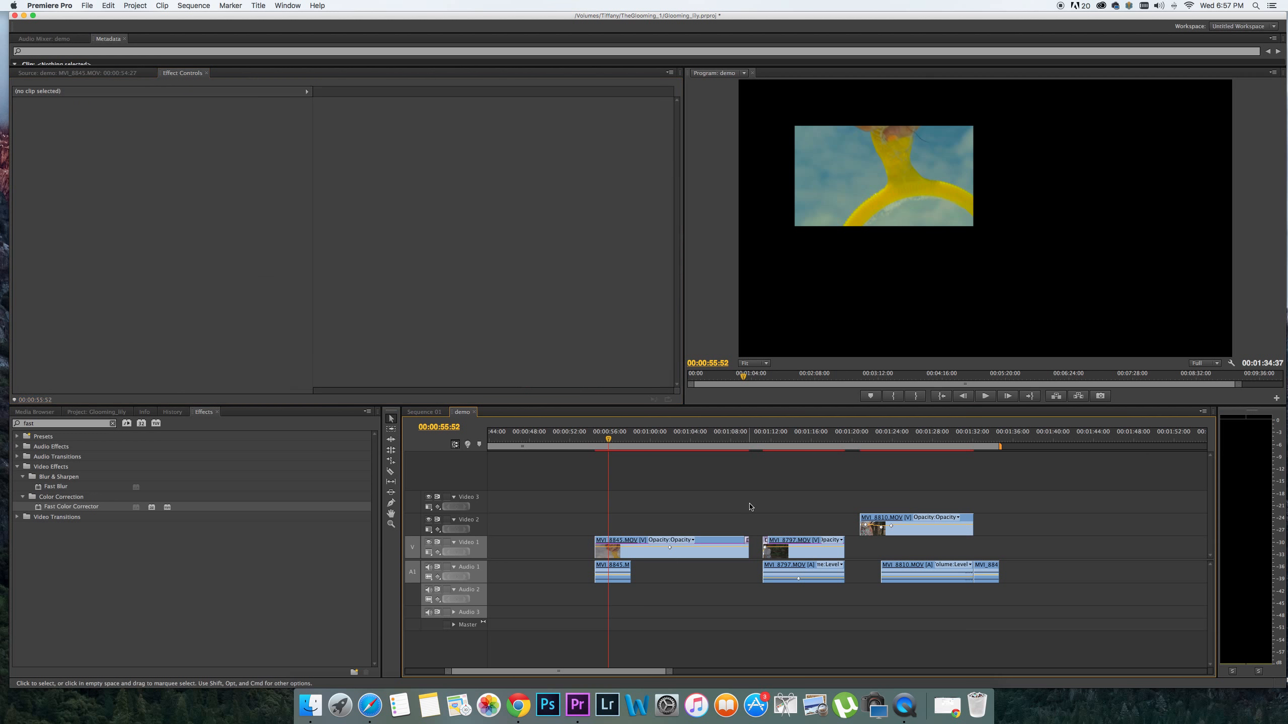